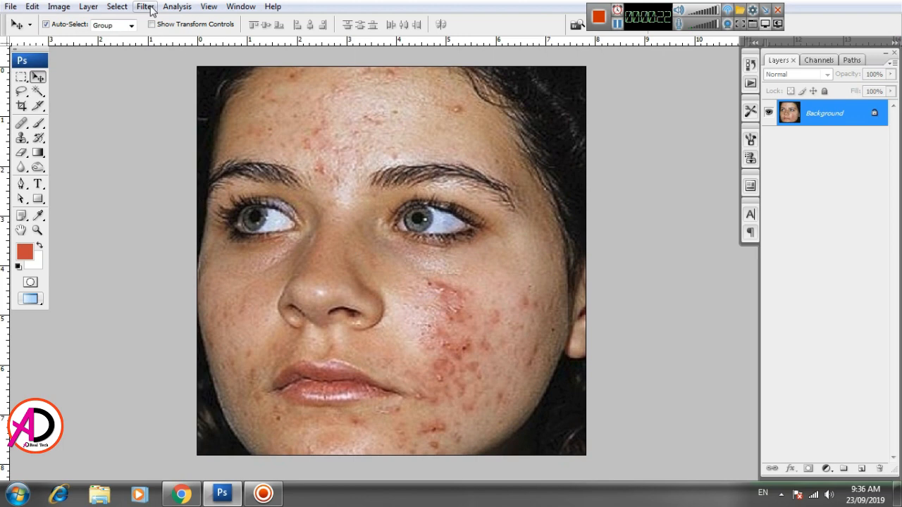
- Open the Imagenomic Noiseware filter for the Background layer
left_click(145, 6)
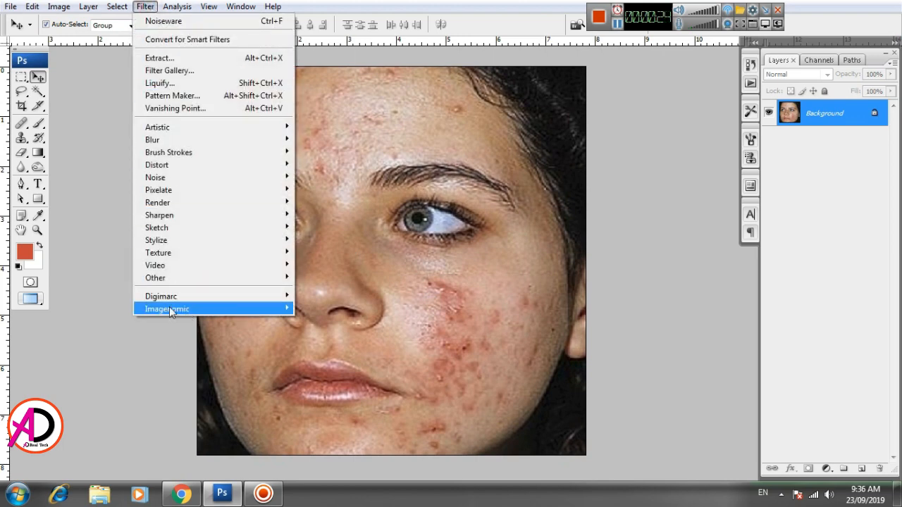
left_click(663, 243)
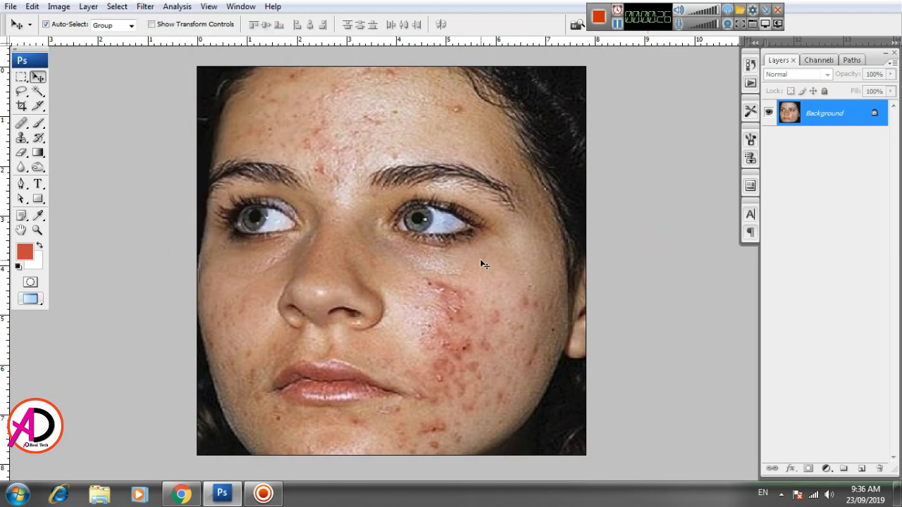
left_click(149, 8)
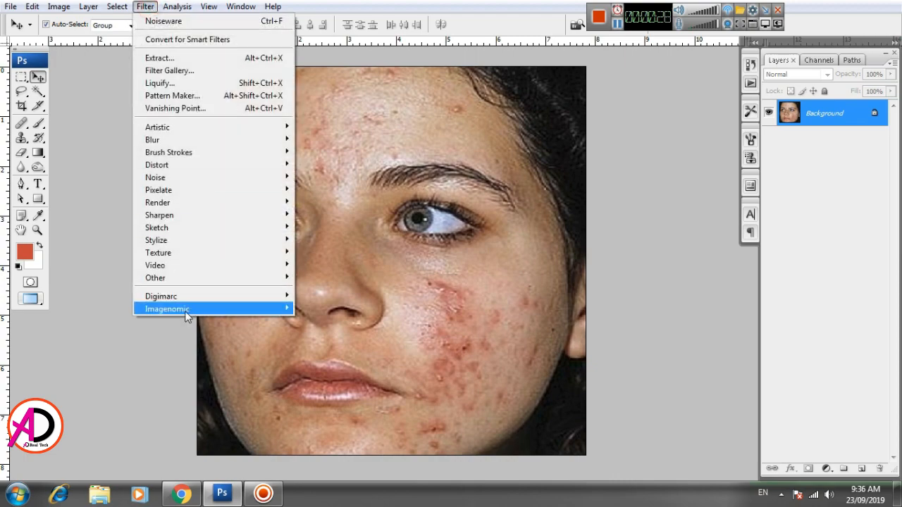
mouse_move(185, 310)
left_click(324, 310)
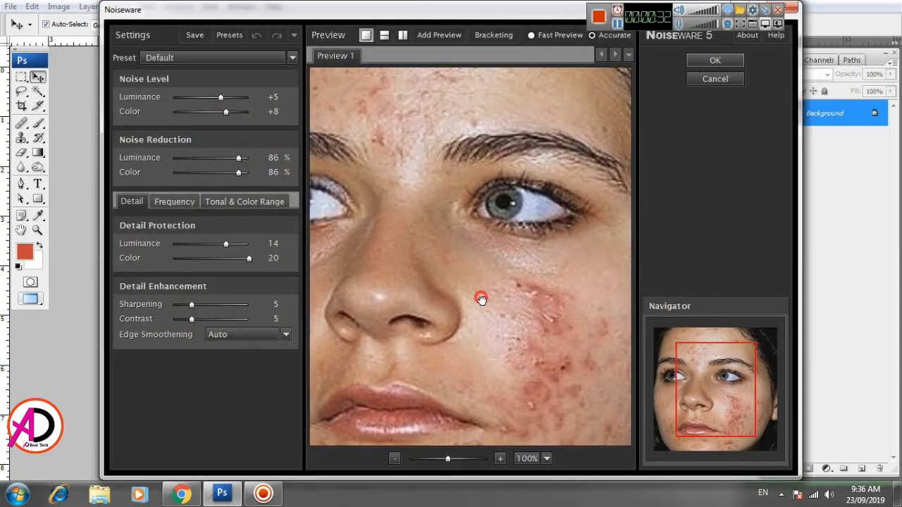
- Check the face in the Noiseware preview and apply the filter with the Default preset
left_click_drag(481, 300, 453, 248)
left_click_drag(476, 282, 529, 300)
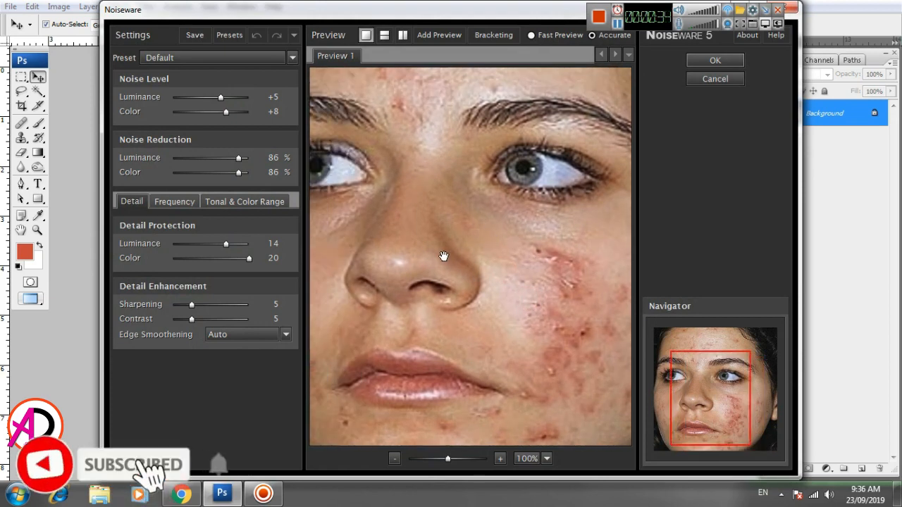
left_click_drag(320, 273, 425, 275)
left_click_drag(522, 319, 451, 393)
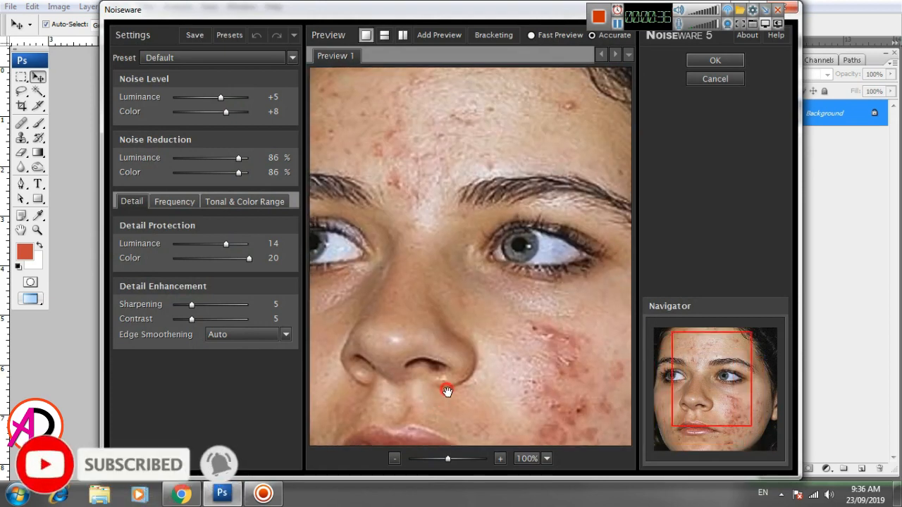
left_click_drag(551, 171, 484, 169)
left_click_drag(541, 334, 520, 270)
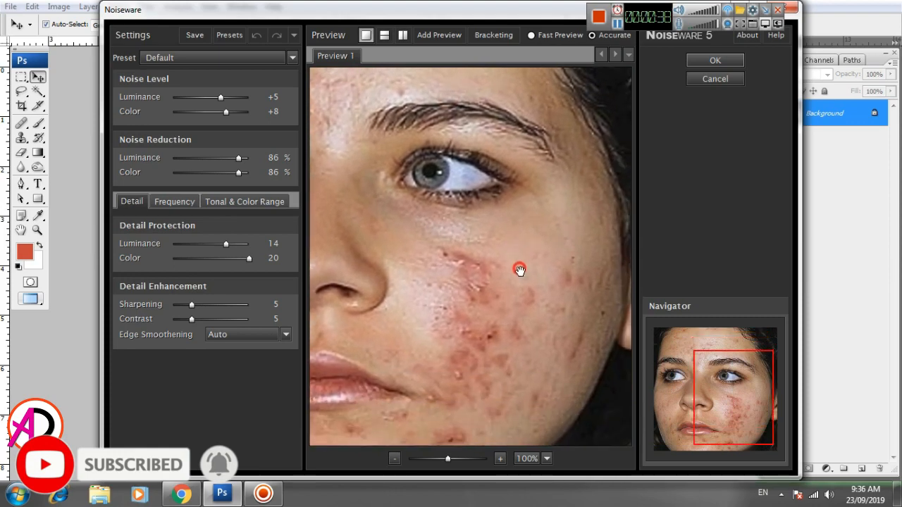
left_click_drag(463, 315, 541, 291)
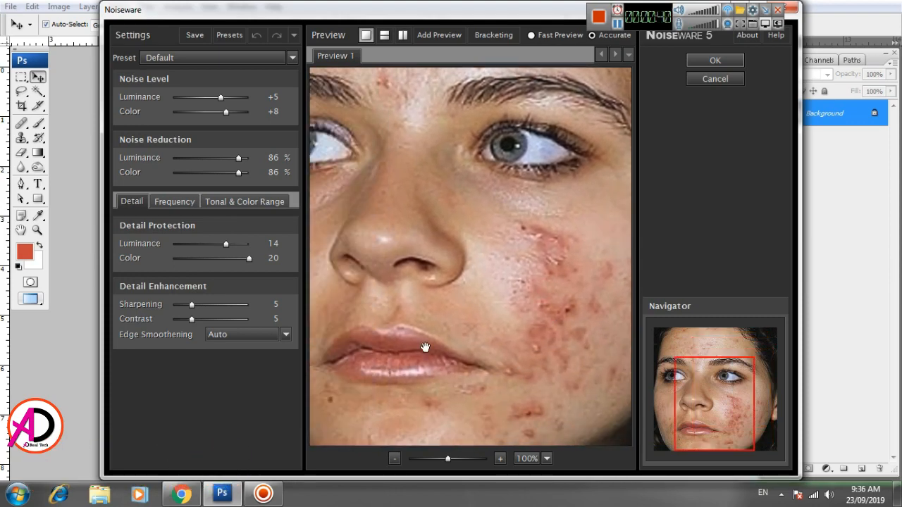
left_click_drag(434, 288, 462, 288)
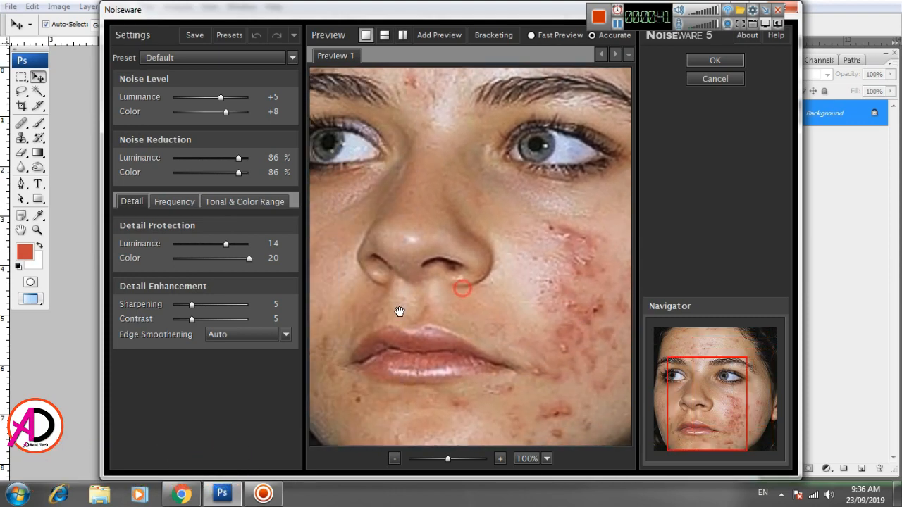
left_click(714, 61)
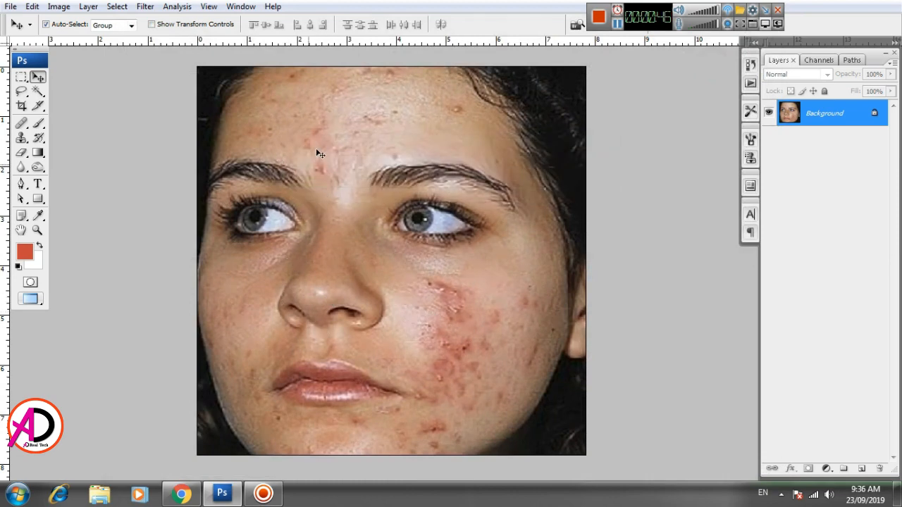
- Fade the Noiseware effect to an opacity just under 80% in Normal mode
left_click(32, 7)
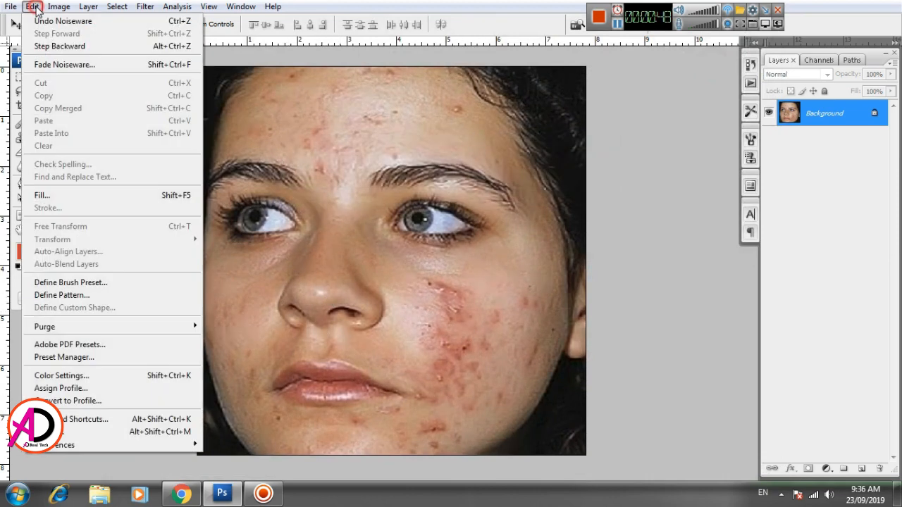
left_click(64, 66)
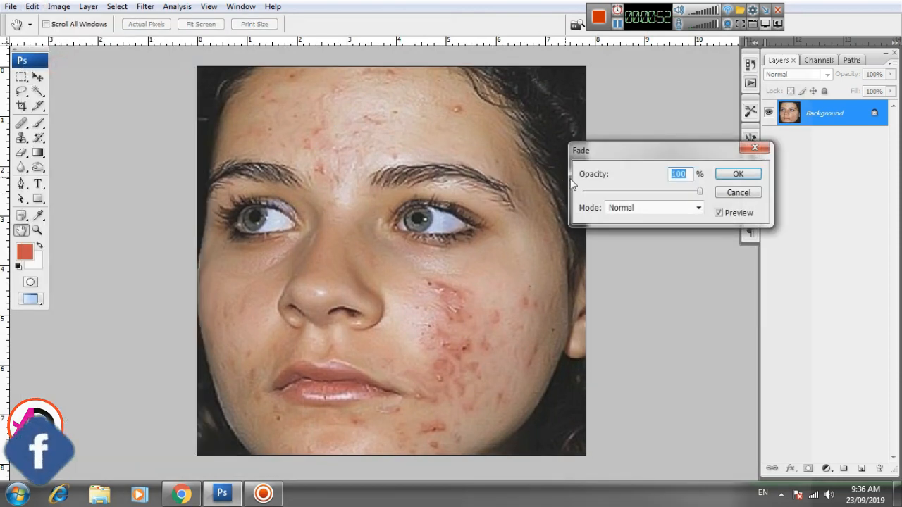
left_click_drag(700, 192, 676, 193)
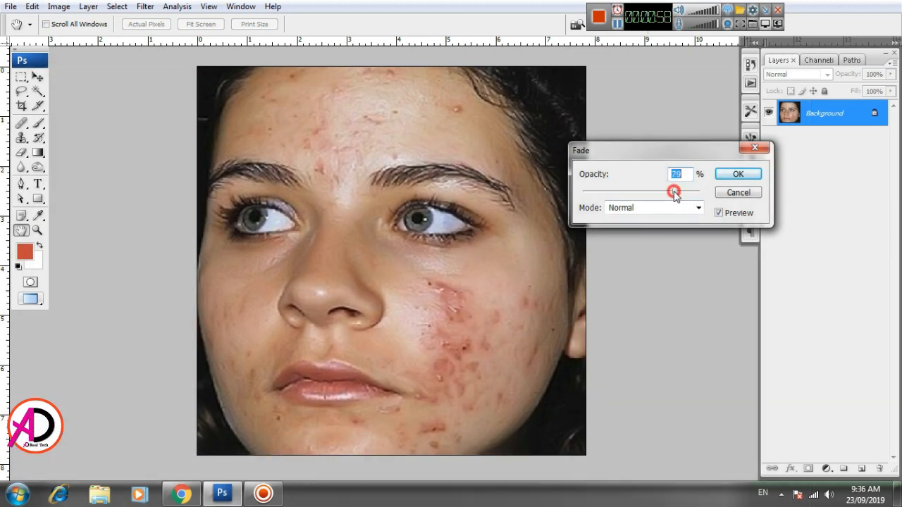
left_click_drag(674, 196, 670, 196)
left_click(737, 181)
- Examine the acne blemishes on the cheek beside the nose at close range
key("v")
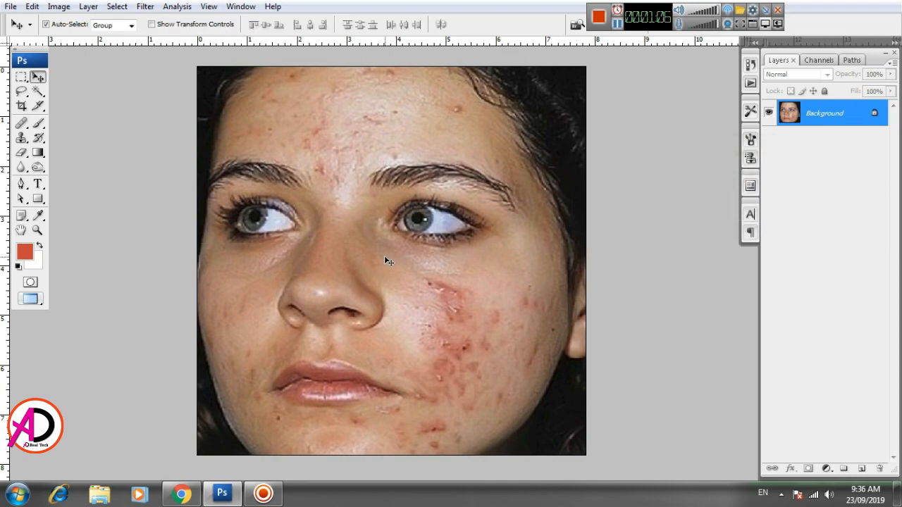
scroll(352, 315, "up", 4)
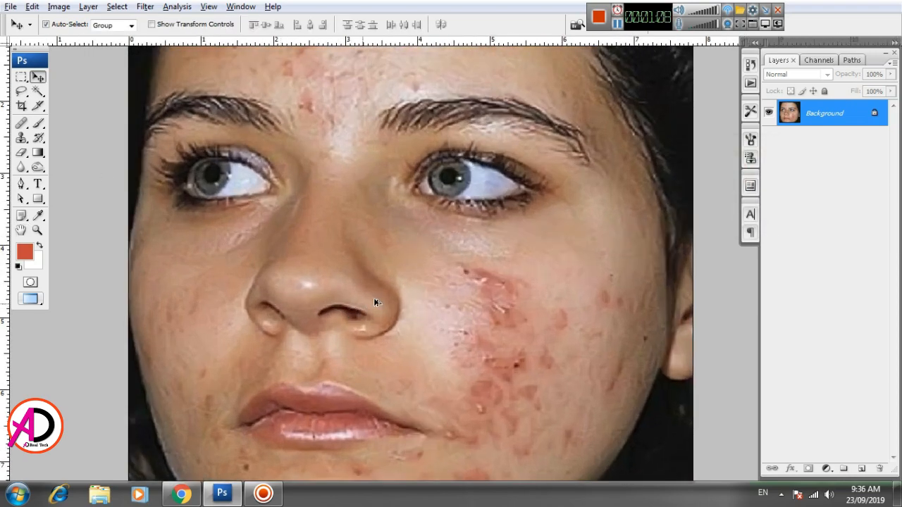
left_click_drag(520, 325, 415, 301)
scroll(444, 318, "up", 2)
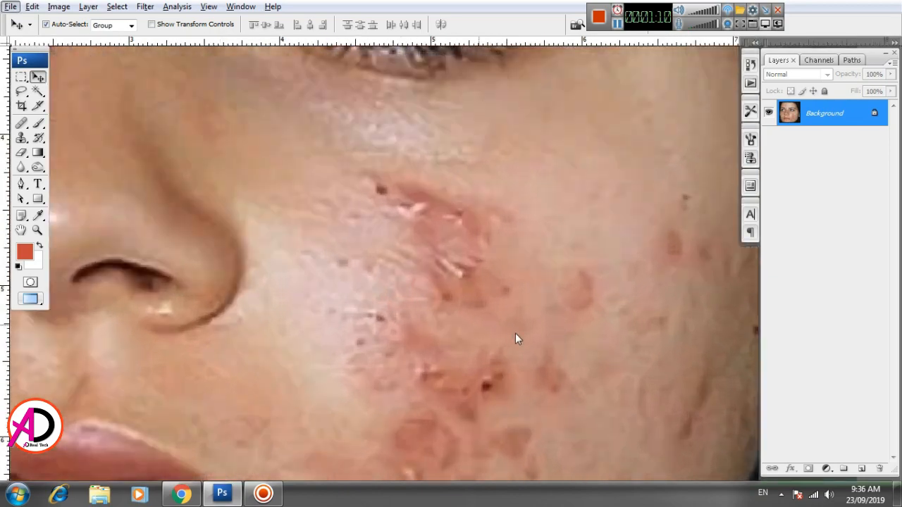
left_click_drag(517, 336, 447, 287)
scroll(471, 322, "up", 1)
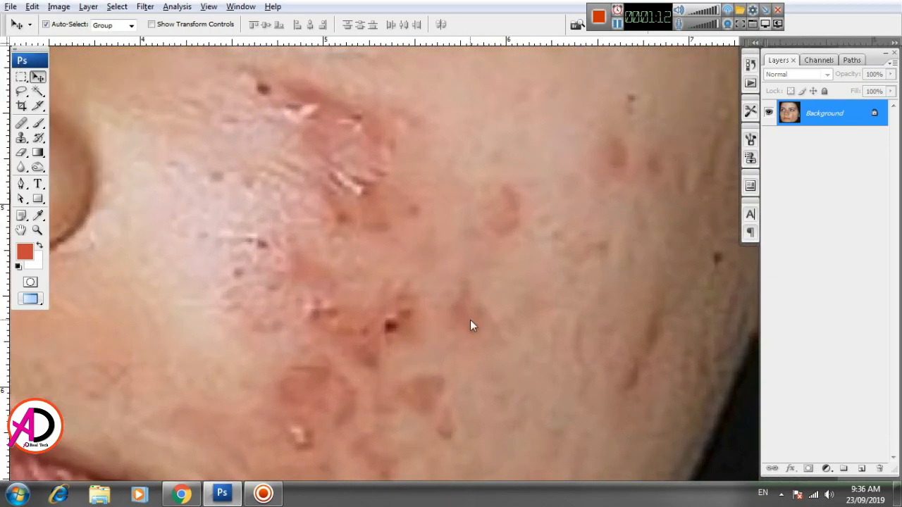
scroll(458, 292, "down", 3)
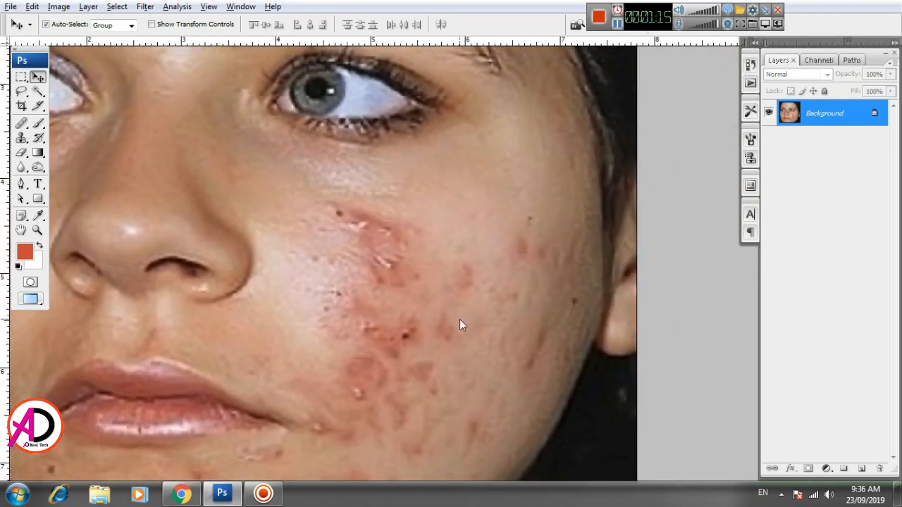
left_click_drag(459, 324, 522, 305)
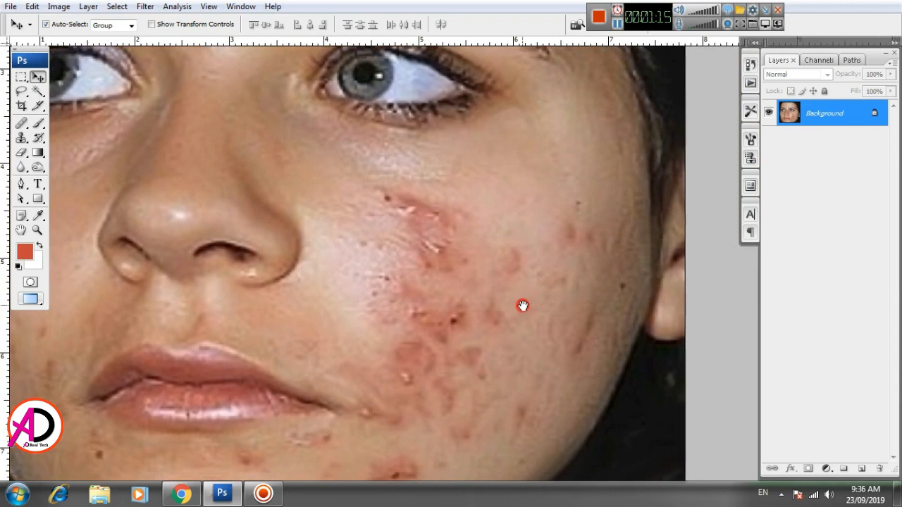
- Choose the Healing Brush Tool and set its brush size to 35 px
left_click(25, 122)
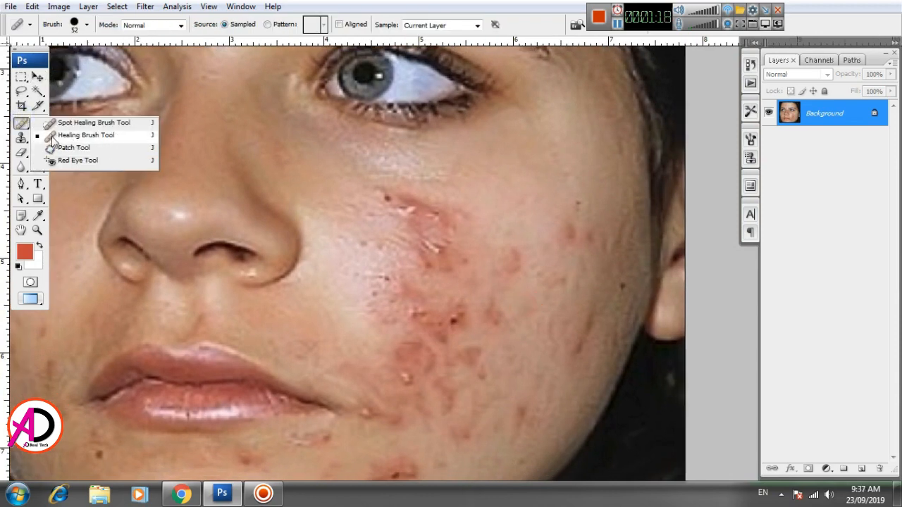
left_click(82, 136)
left_click_drag(415, 237, 332, 287)
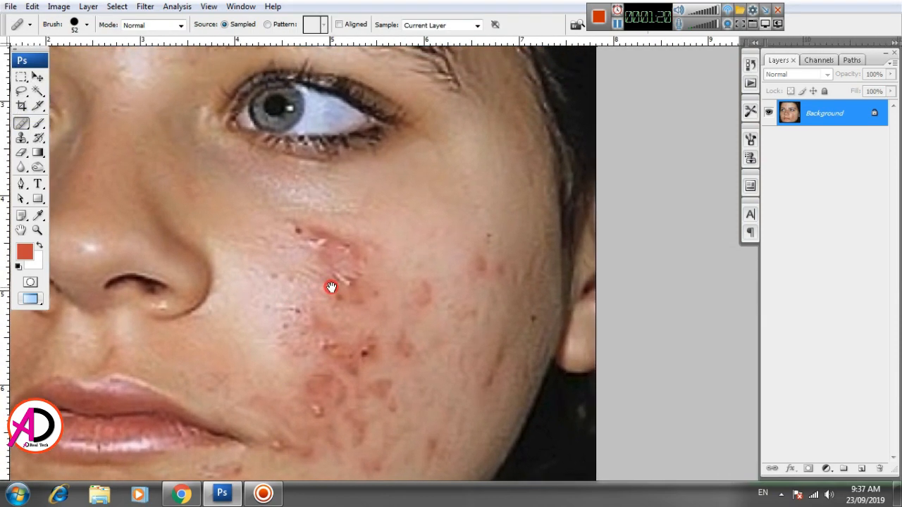
right_click(451, 215)
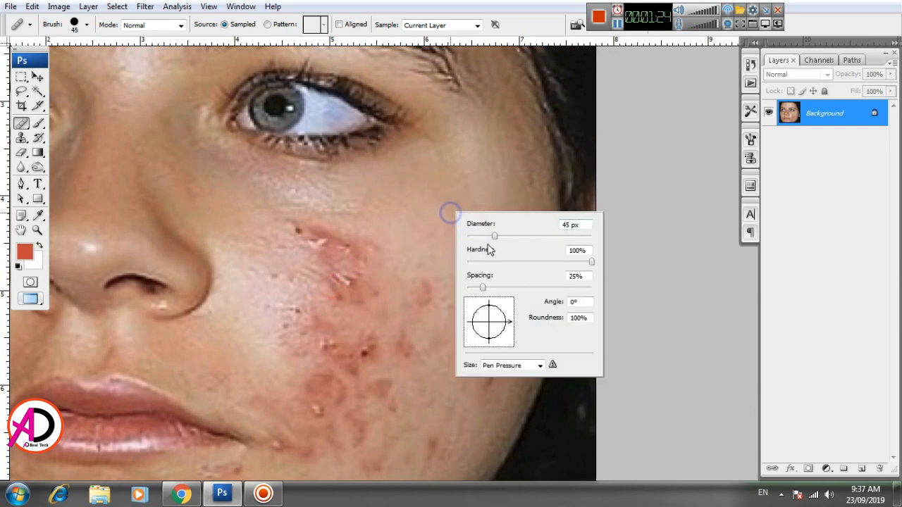
left_click_drag(493, 236, 488, 236)
left_click(446, 6)
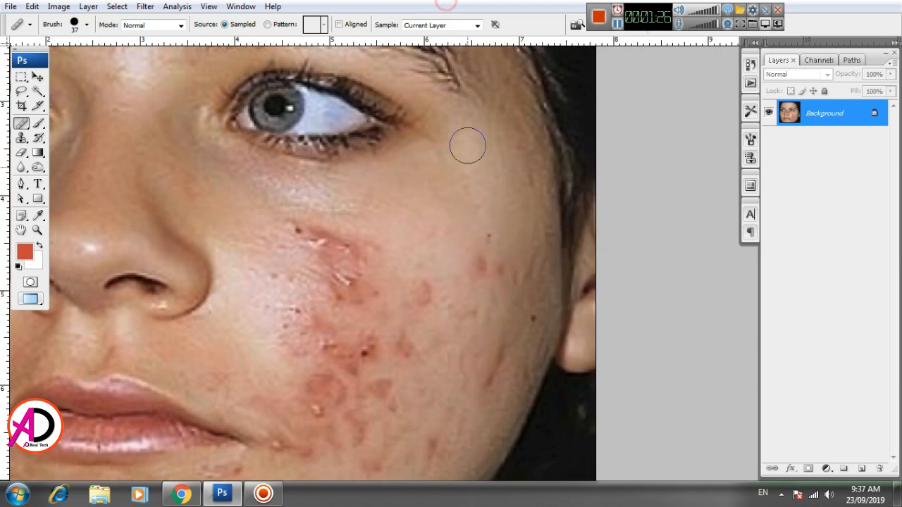
key("bracketright")
key("bracketright")
key("bracketright")
key("bracketright")
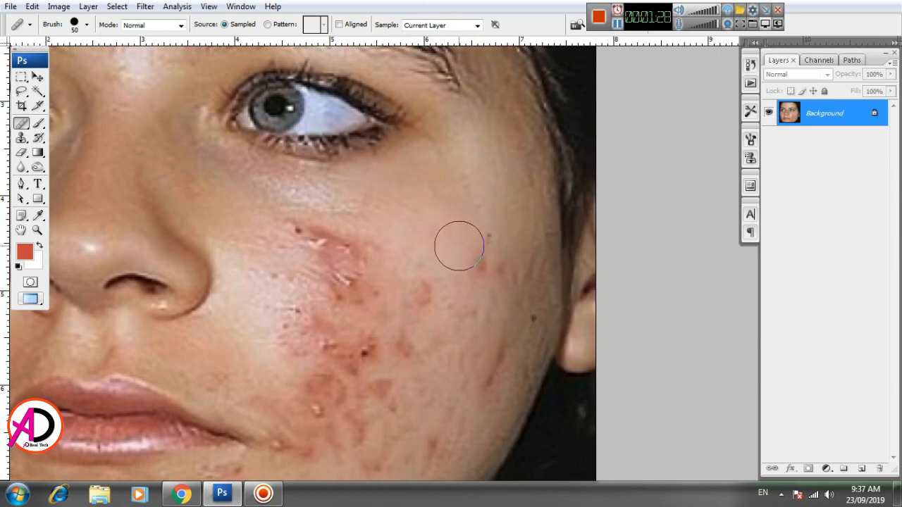
key("bracketleft")
key("bracketleft")
key("bracketleft")
- Sample clean skin and heal the dark and red spots on the upper outer cheek near the ear
left_click(495, 211, "alt")
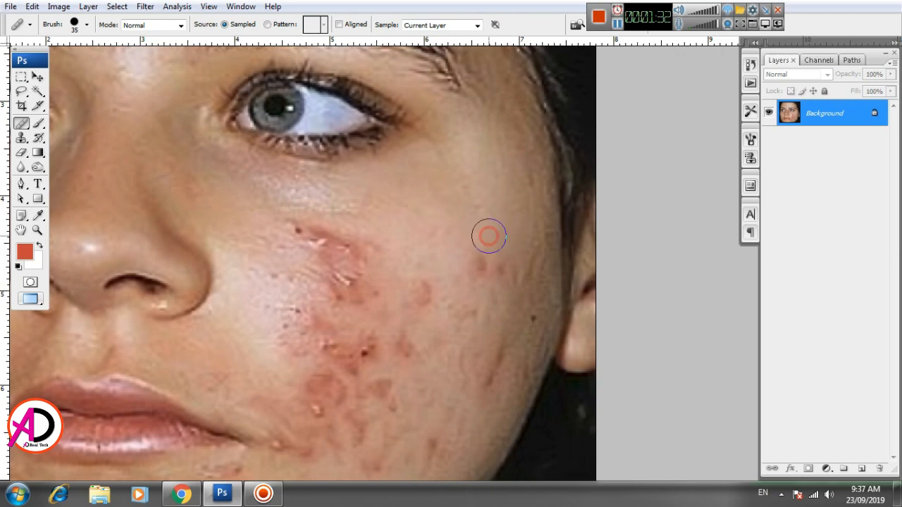
left_click(489, 236)
left_click(477, 262)
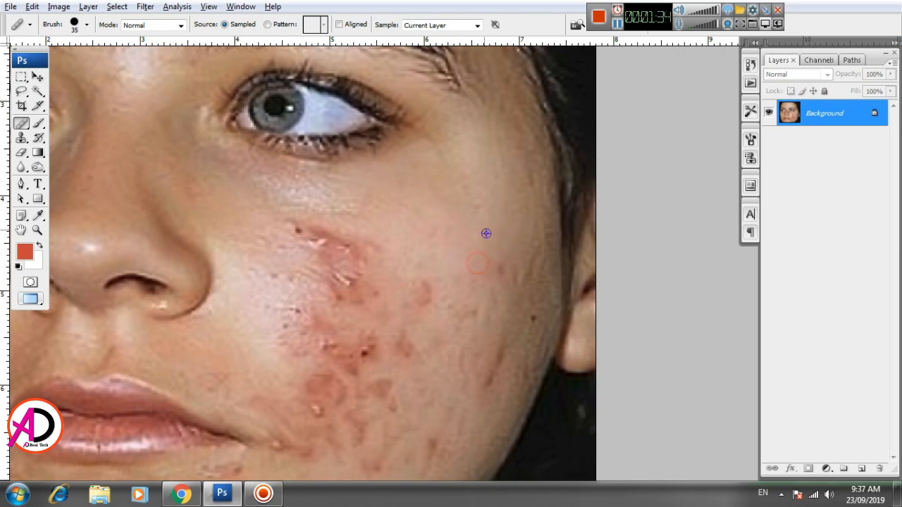
left_click(497, 268)
left_click(465, 229, "alt")
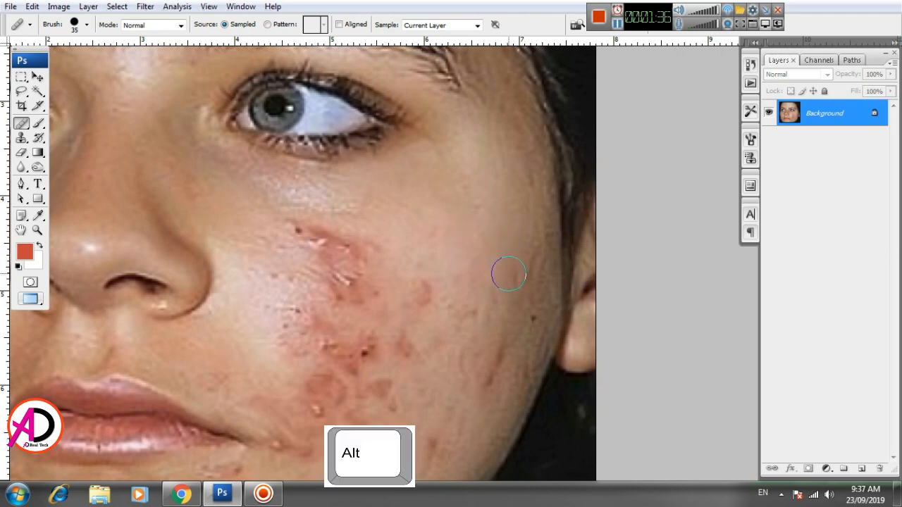
left_click(527, 270)
- Sample skin near the hairline and heal the elongated marks on the lower outer cheek
left_click(529, 240, "alt")
left_click(494, 369)
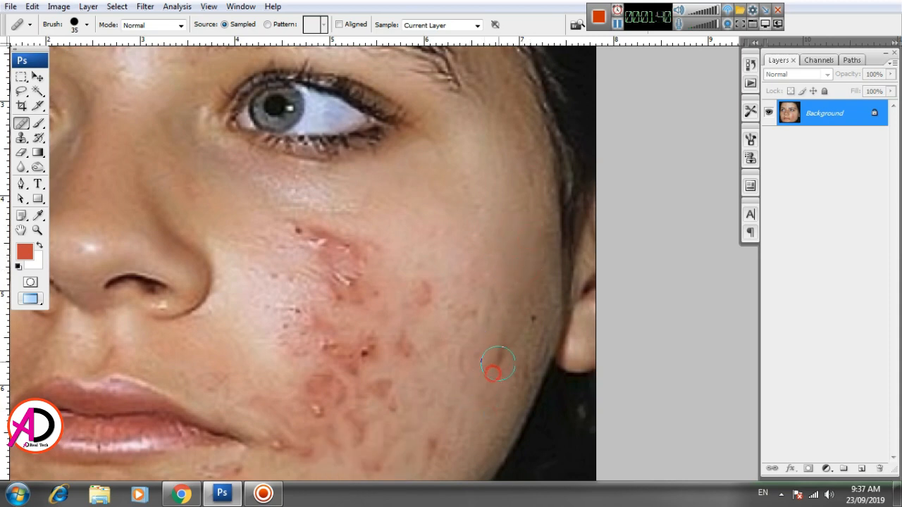
left_click(507, 329)
- Sample clean cheek skin and heal the reddish marks in the middle of the cheek, outside the main red patch
left_click_drag(474, 279, 486, 292)
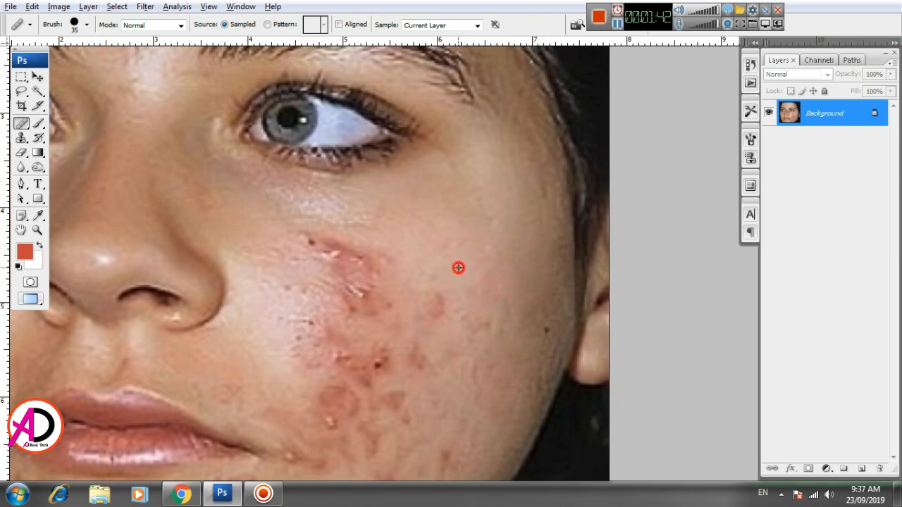
left_click(432, 304)
left_click(444, 351)
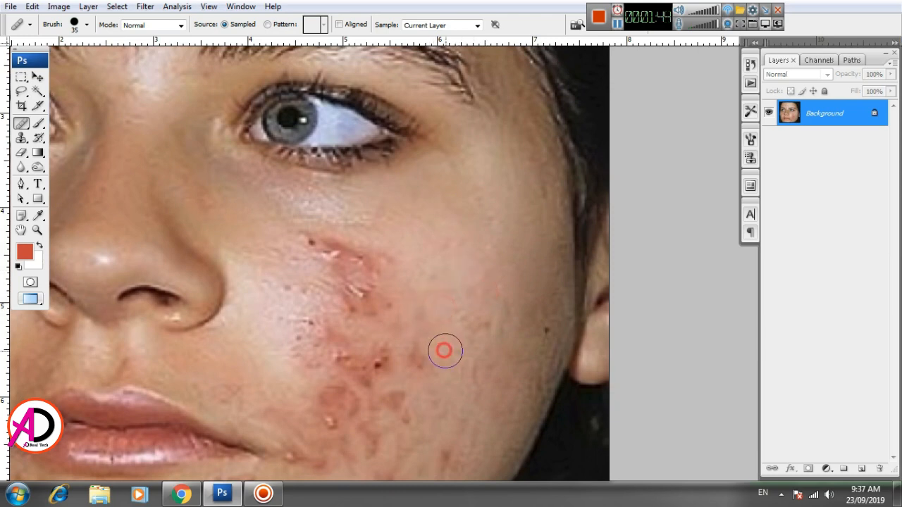
left_click(469, 330)
left_click(481, 326)
left_click(503, 313)
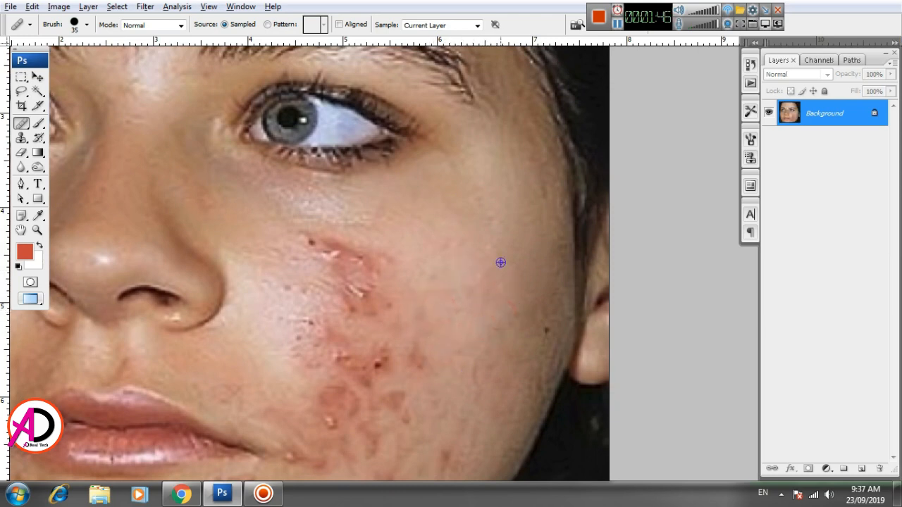
- Enlarge the healing brush to 60 px and heal the upper part of the red patch below the eye
scroll(441, 338, "down", 1)
scroll(441, 339, "down", 1)
key("alt+space")
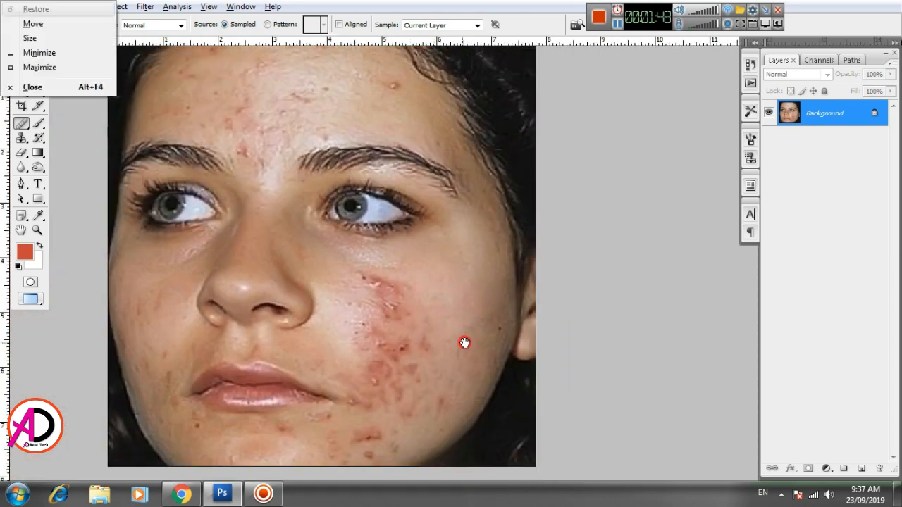
left_click_drag(463, 343, 486, 320)
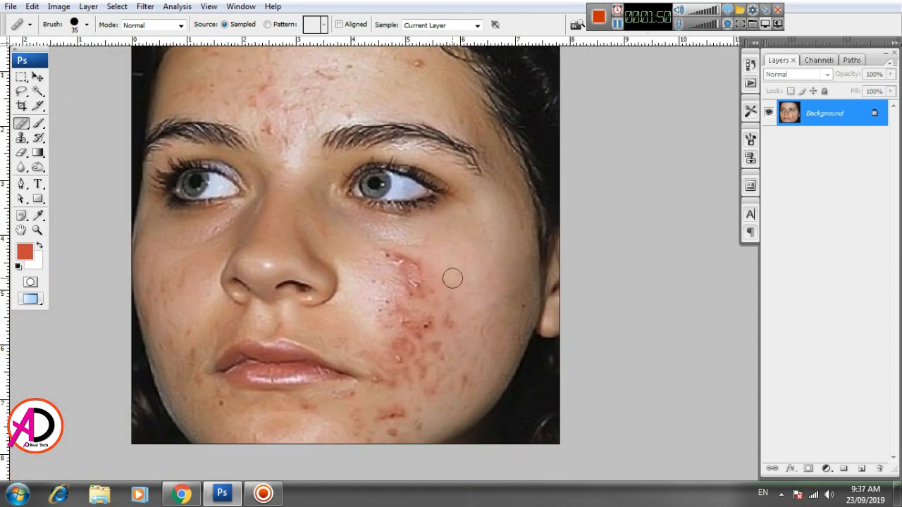
key("bracketright")
key("bracketright")
key("bracketleft")
key("bracketleft")
mouse_move(413, 261)
left_mouse_down()
mouse_move(393, 256)
mouse_move(422, 280)
mouse_move(416, 292)
left_mouse_up()
- Sample clean cheek skin and heal the small marks along the red patch's inner edge, beside the nose
left_click(447, 259, "alt")
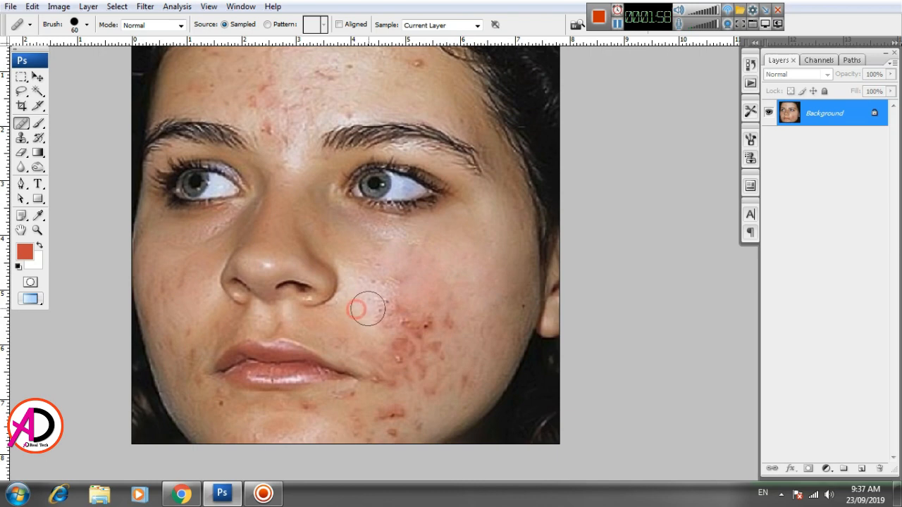
left_click(382, 307)
left_click(386, 293)
left_click(368, 293)
left_click(375, 284)
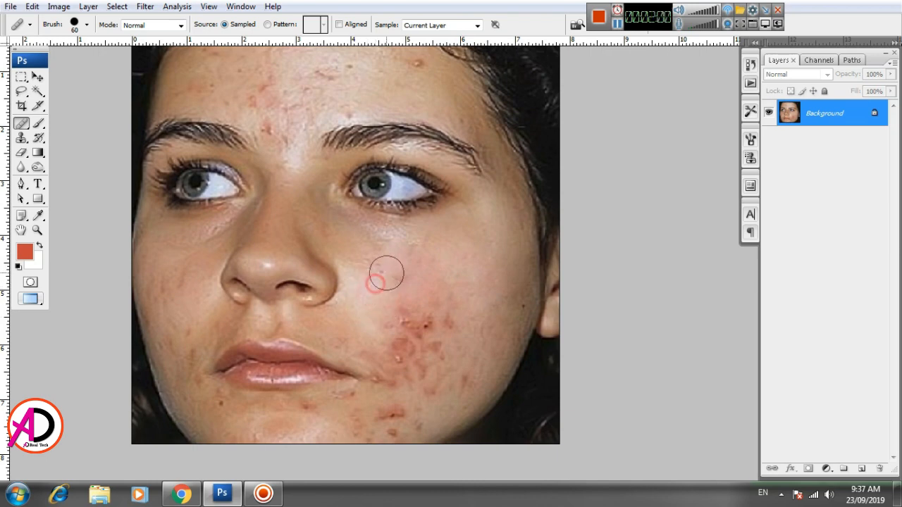
left_click(386, 272)
left_click(403, 279)
left_click(384, 305)
left_click(394, 315)
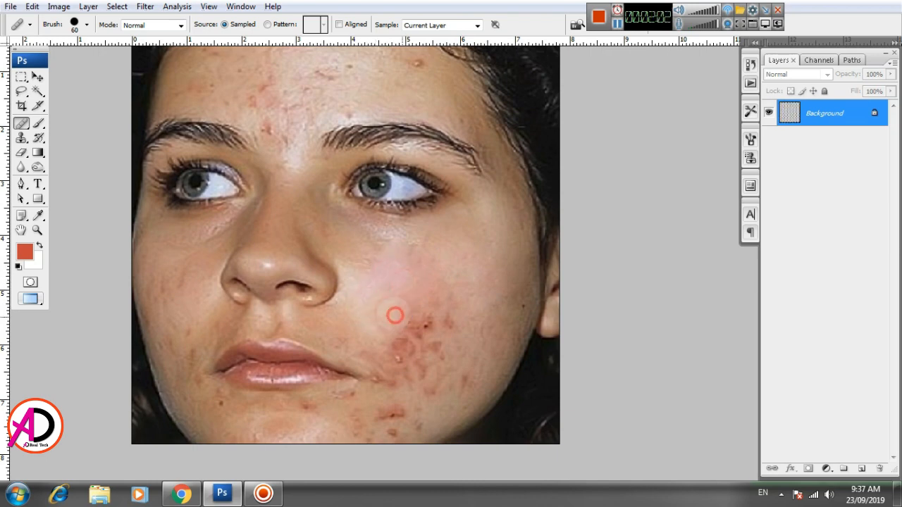
- Heal the dark red spots in the middle of the cheek's red patch, resampling nearby skin
left_click(402, 321)
left_click(423, 318)
left_click(406, 306)
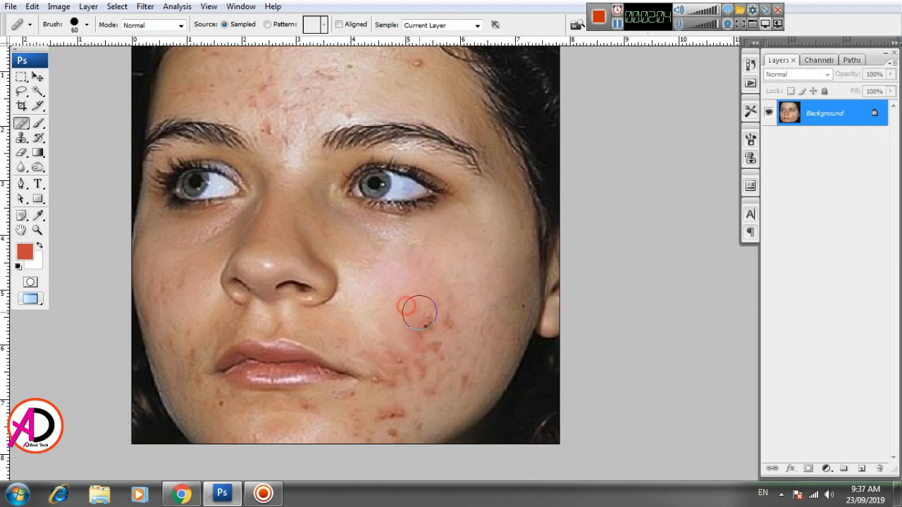
left_click(418, 328)
left_click(416, 306)
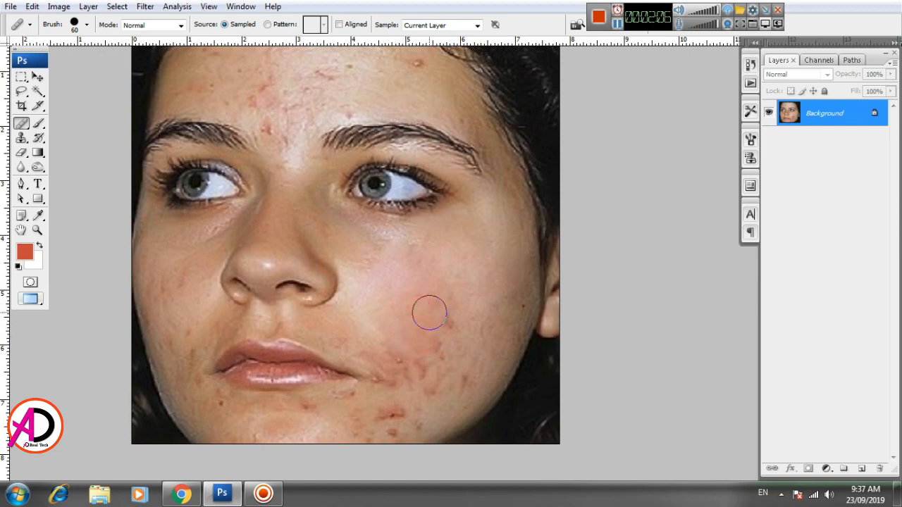
left_click(438, 317)
left_click(396, 293, "alt")
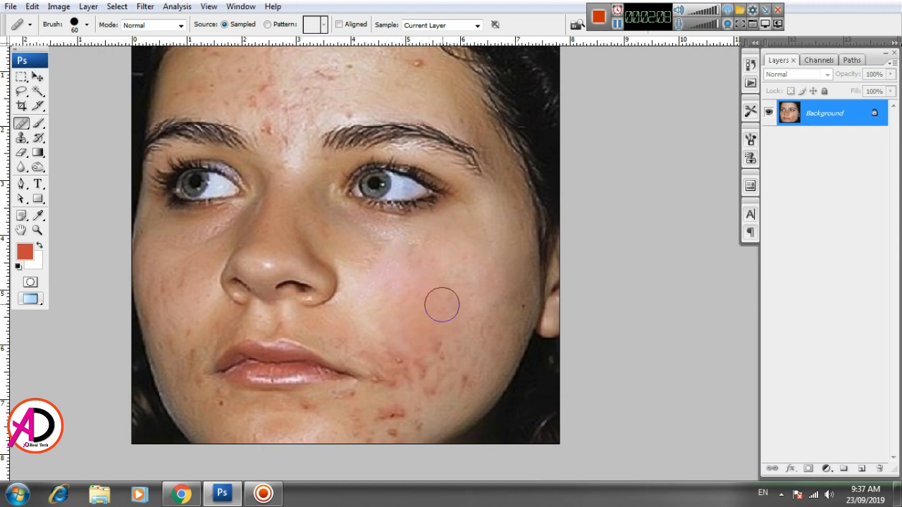
left_click(443, 305)
- Sample clean skin and heal the lower inner edge of the red patch, beside and above the mouth corner
left_click_drag(407, 331, 424, 276)
left_click(380, 270, "alt")
left_click(412, 308)
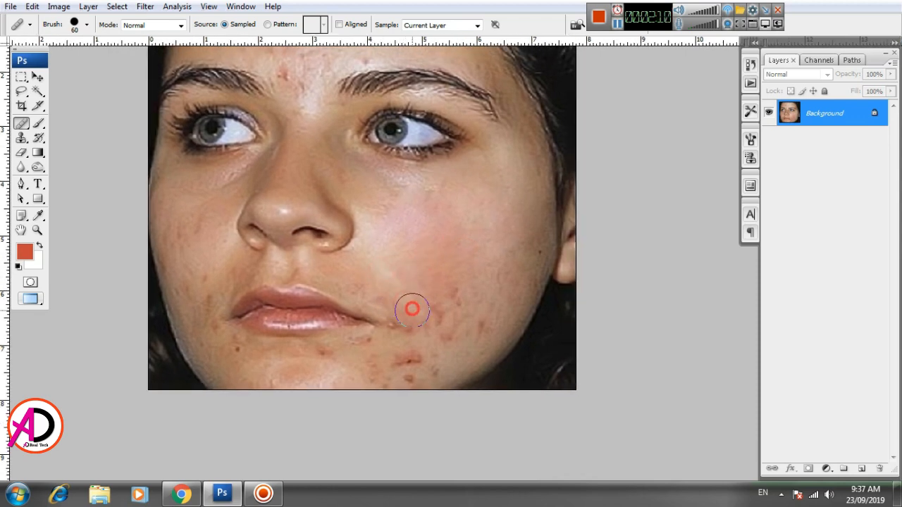
left_click(378, 293)
left_click(378, 280, "alt")
left_click(358, 283)
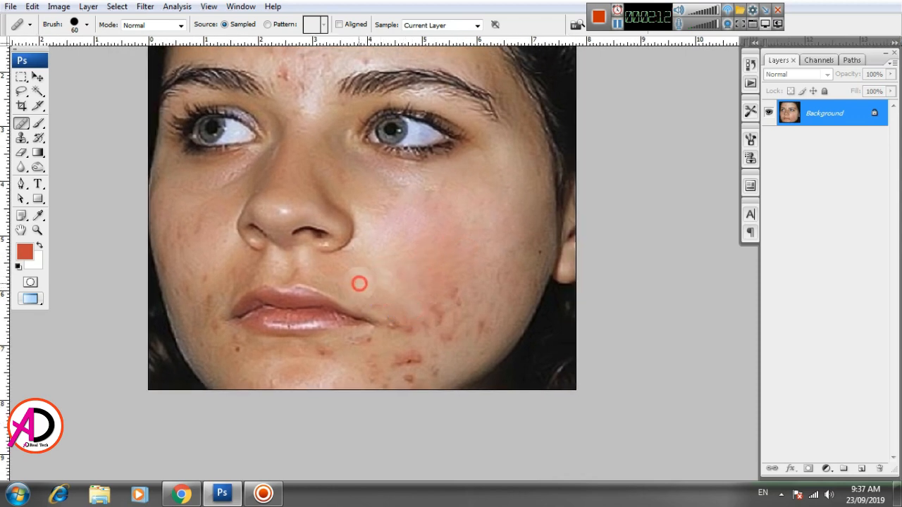
- Heal the skin above the corner of the upper lip, reducing the healing brush to 50 px for the light spot
left_click_drag(378, 274, 385, 238)
left_click(398, 260)
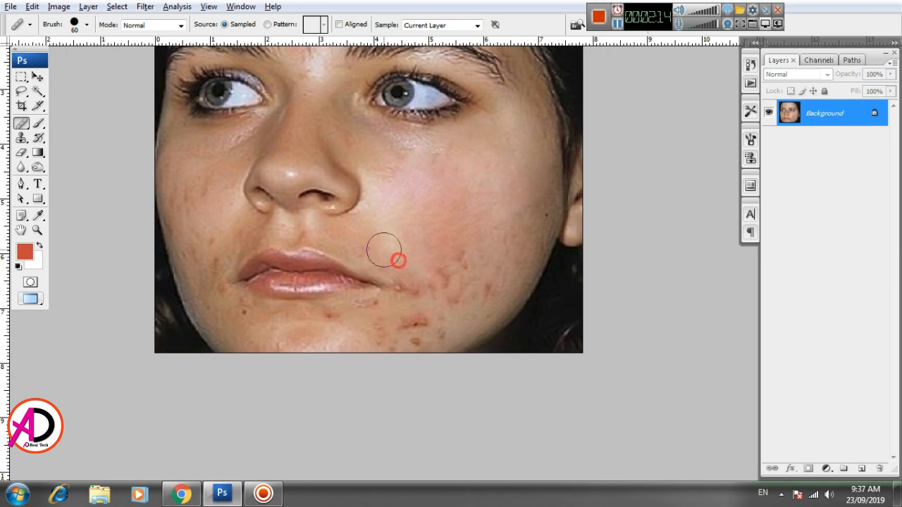
left_click(359, 244)
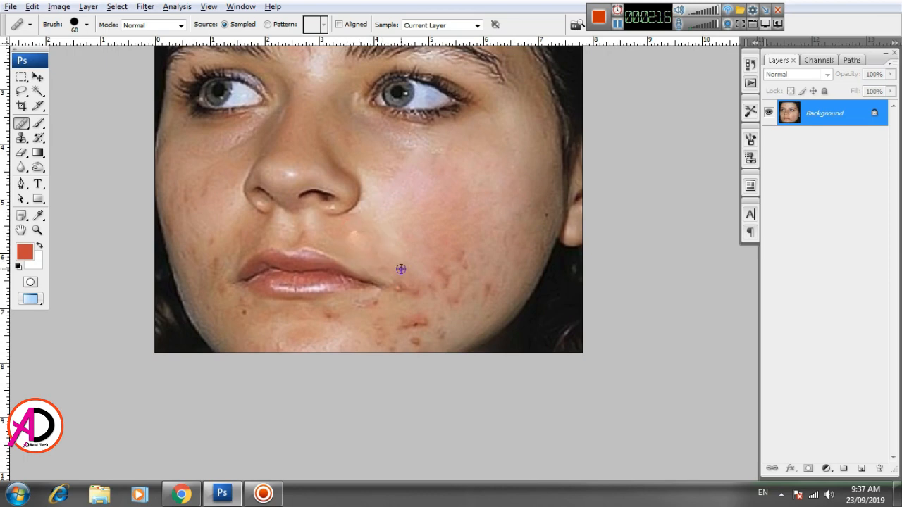
left_click(352, 235)
key("bracketleft")
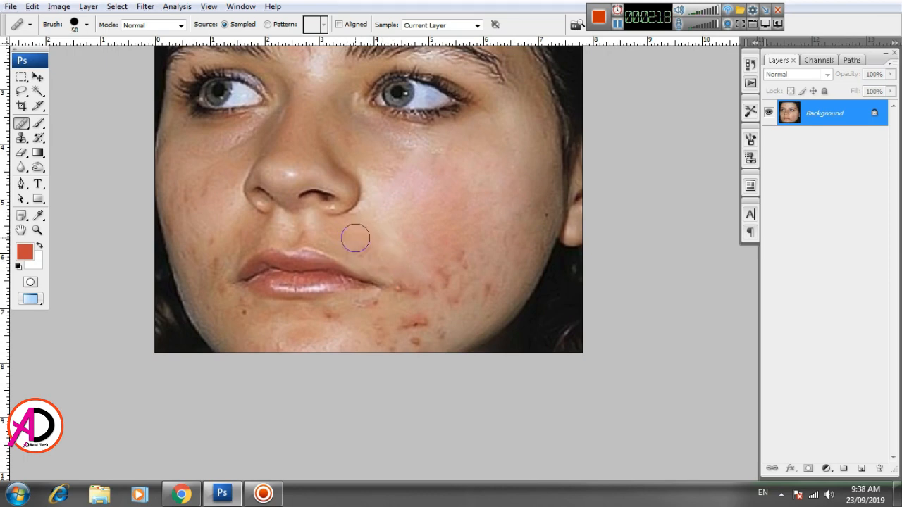
left_click(362, 249)
- Sample clean chin skin and heal the red marks on the chin and around the mouth corner
left_click_drag(402, 285, 408, 250)
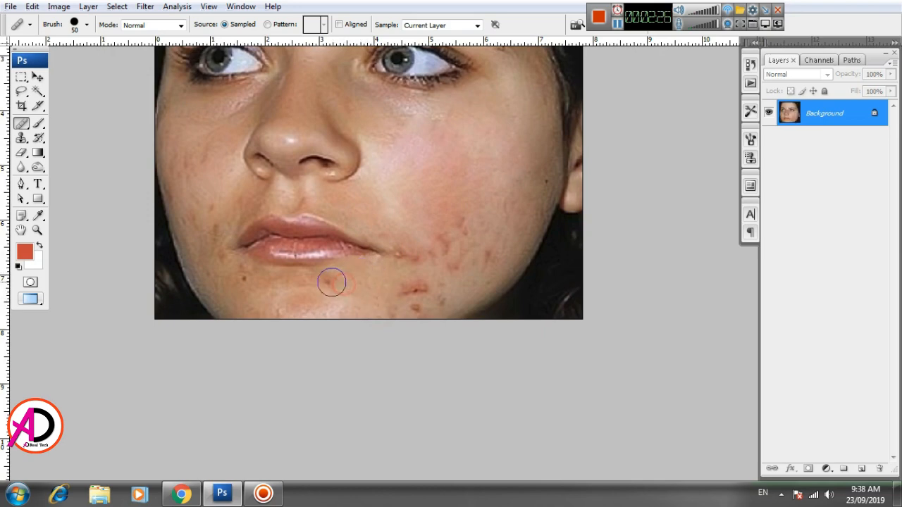
mouse_move(360, 296)
left_mouse_down()
mouse_move(376, 313)
mouse_move(365, 297)
mouse_move(401, 290)
mouse_move(382, 281)
mouse_move(394, 303)
mouse_move(423, 302)
mouse_move(427, 293)
mouse_move(395, 289)
mouse_move(396, 252)
left_mouse_up()
left_click(396, 288, "alt")
left_click(383, 258)
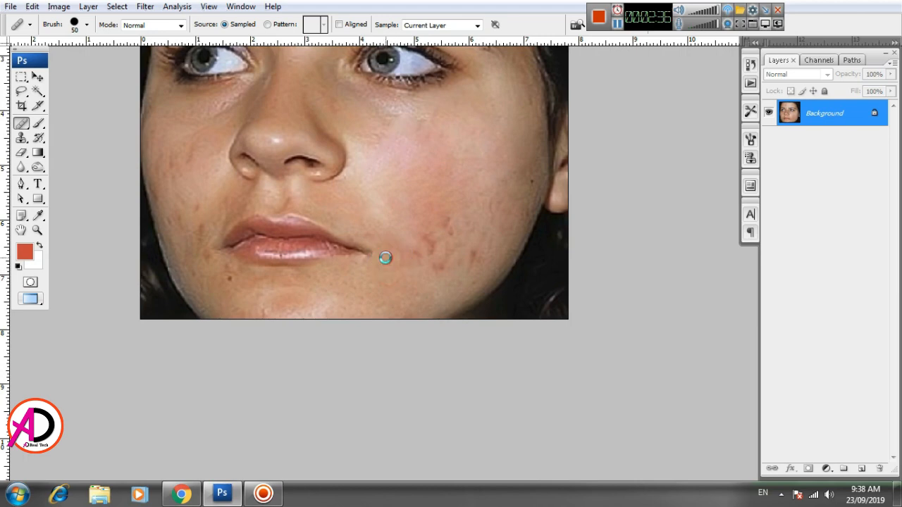
left_click(392, 245)
left_click(400, 286, "alt")
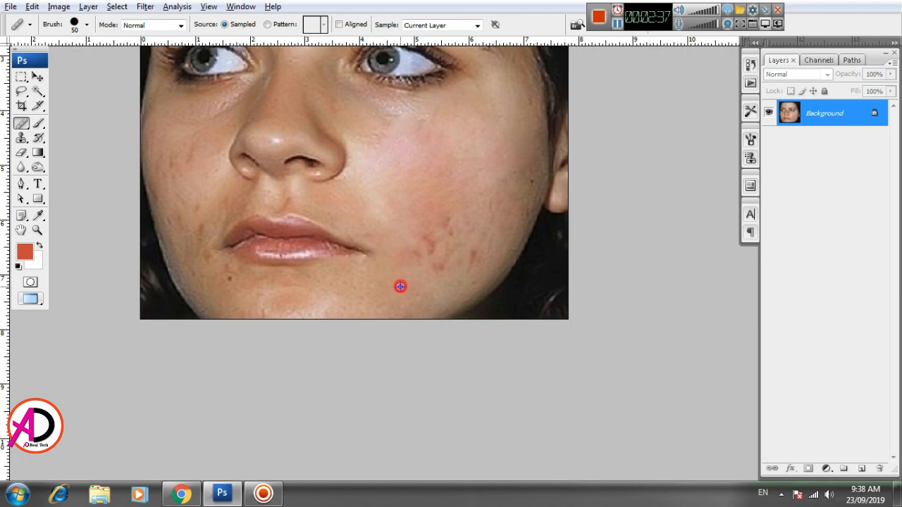
- Sample skin beside the mouth and heal the cluster of red marks on the lower cheek
left_click(372, 233)
mouse_move(400, 281)
left_mouse_down()
mouse_move(374, 266)
mouse_move(376, 250)
mouse_move(394, 239)
mouse_move(393, 260)
mouse_move(419, 212)
left_mouse_up()
left_click(368, 266, "alt")
left_click(396, 270, "alt")
left_click(413, 257)
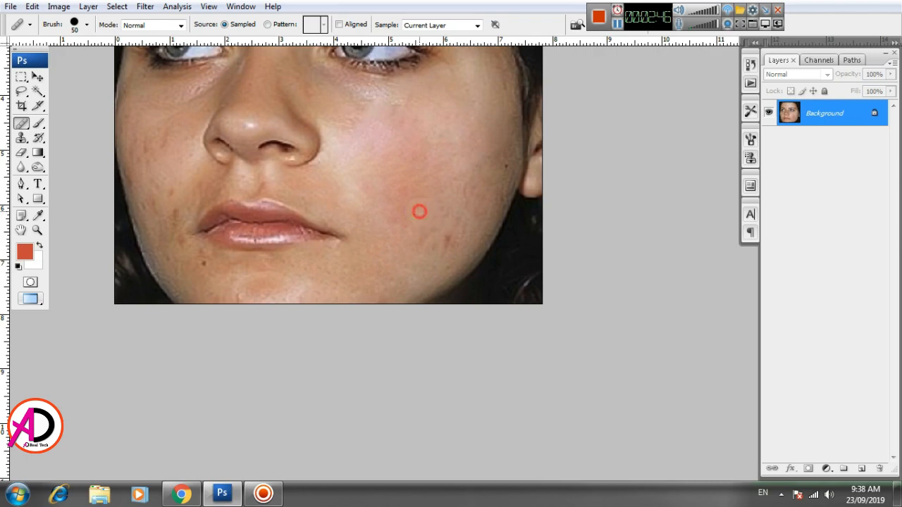
left_click(399, 221)
- Resample nearby skin and heal the remaining reddish marks on the lower outer cheek above the jaw
left_click(423, 240, "alt")
left_click(448, 238)
left_click(407, 248, "alt")
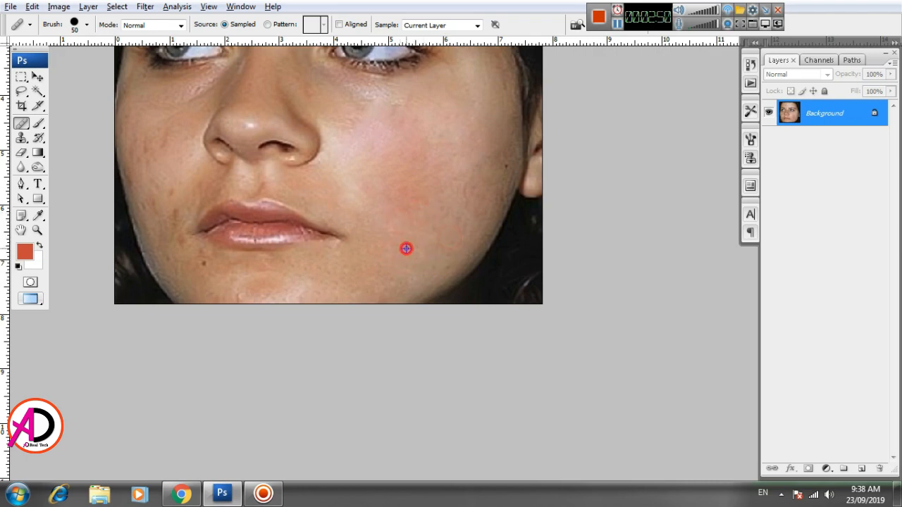
left_click(442, 221)
left_click(431, 241, "alt")
left_click(425, 242)
- Sample clean skin and heal the faint marks and the dark spot on the outer cheek near the ear
left_click_drag(428, 231, 420, 270)
left_click(434, 247, "alt")
left_click(444, 223)
left_click(449, 251, "alt")
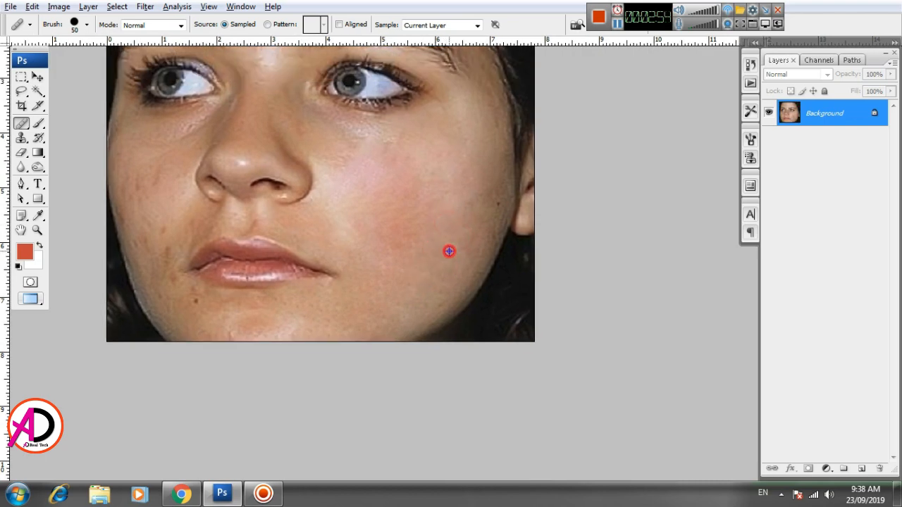
left_click(470, 204)
left_click(439, 166)
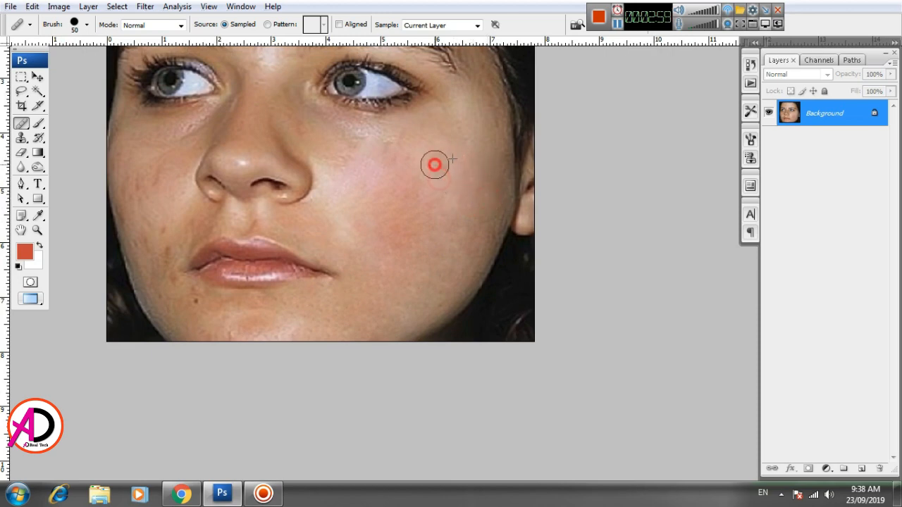
left_click(464, 247)
- Sample clean cheek skin and smooth the upper cheek below the eye, from its outer side toward the nose
left_click_drag(411, 223, 451, 273)
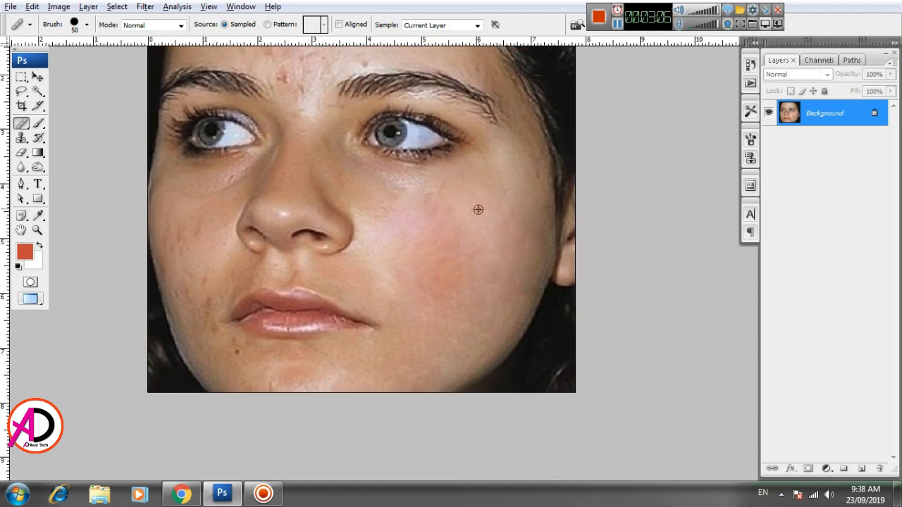
left_click(471, 198, "alt")
mouse_move(445, 189)
left_mouse_down()
mouse_move(427, 194)
mouse_move(438, 197)
left_mouse_up()
left_click_drag(479, 261, 497, 284)
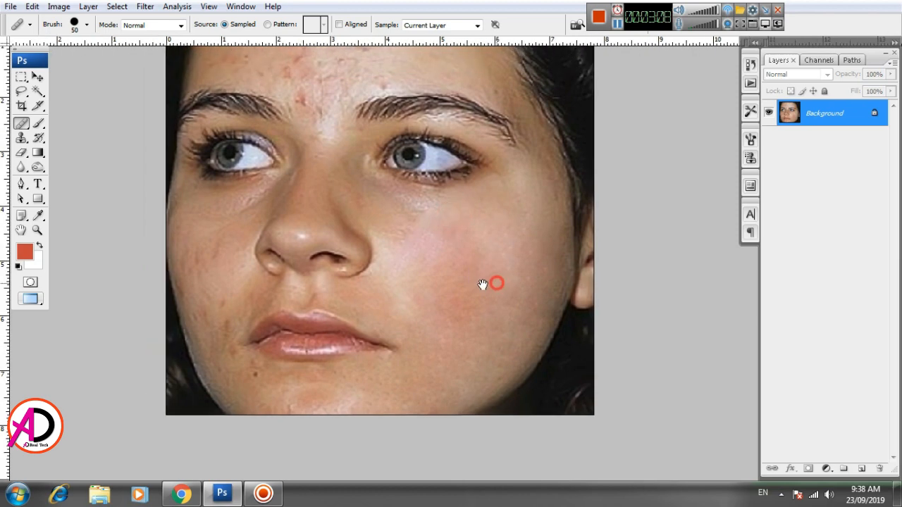
left_click(411, 254, "alt")
left_click_drag(401, 240, 413, 212)
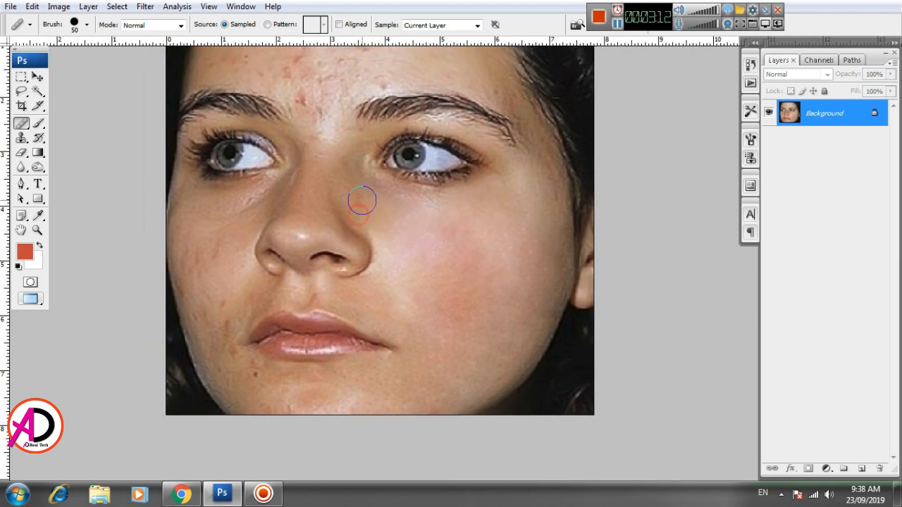
- Heal the reddish spot on the side of the nose below the inner eye corner, sampling skin close by
left_click_drag(381, 243, 423, 296)
scroll(417, 271, "up", 2)
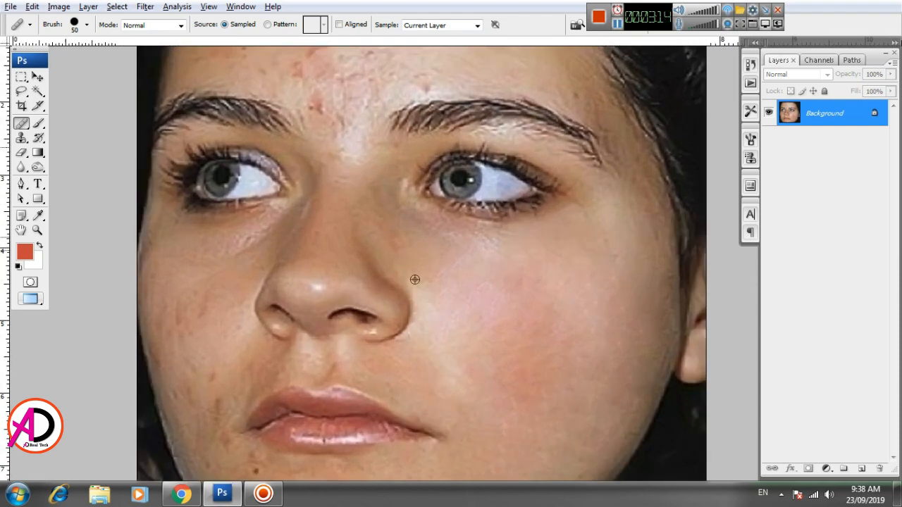
left_click(395, 245)
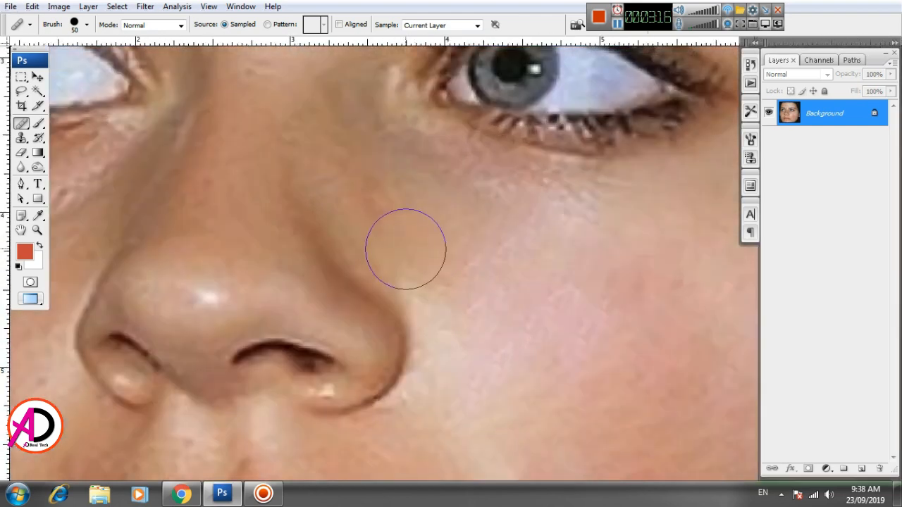
left_click(368, 193)
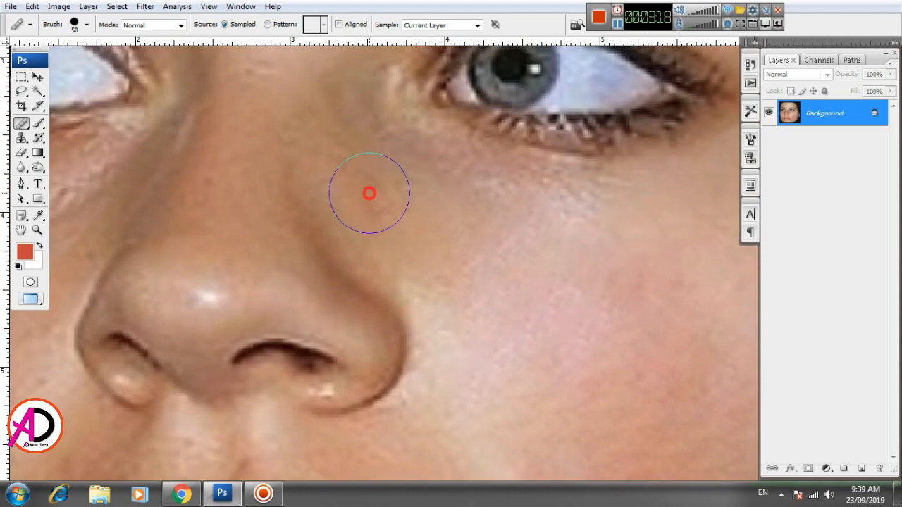
left_click(431, 223, "alt")
- Heal the bump near the forehead hairline and the spots above the eyebrow on the same side
left_click_drag(381, 224, 423, 298)
left_click_drag(402, 263, 433, 353)
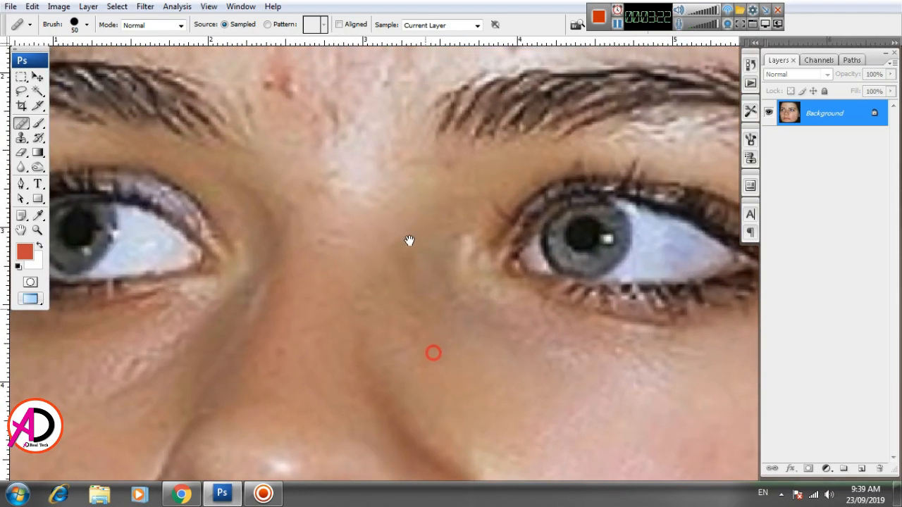
left_click_drag(410, 240, 430, 396)
scroll(411, 263, "down", 3)
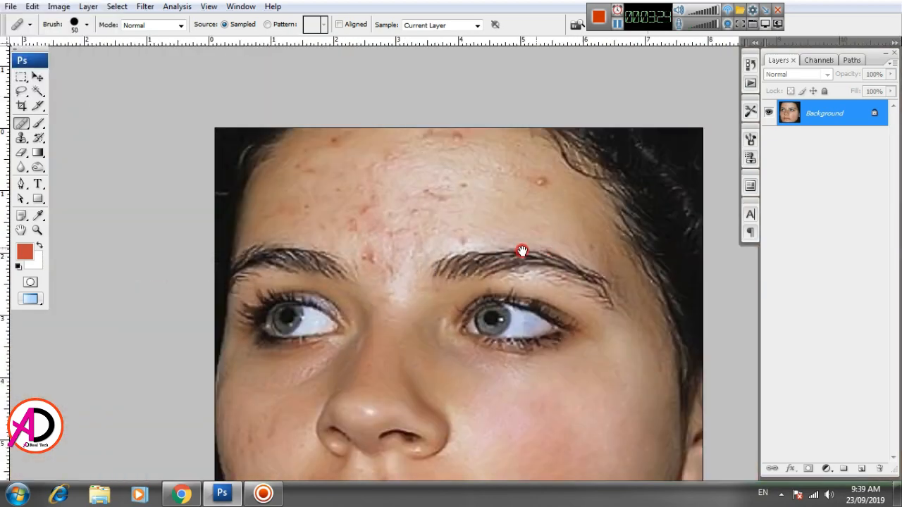
left_click_drag(522, 252, 433, 254)
left_click(453, 186)
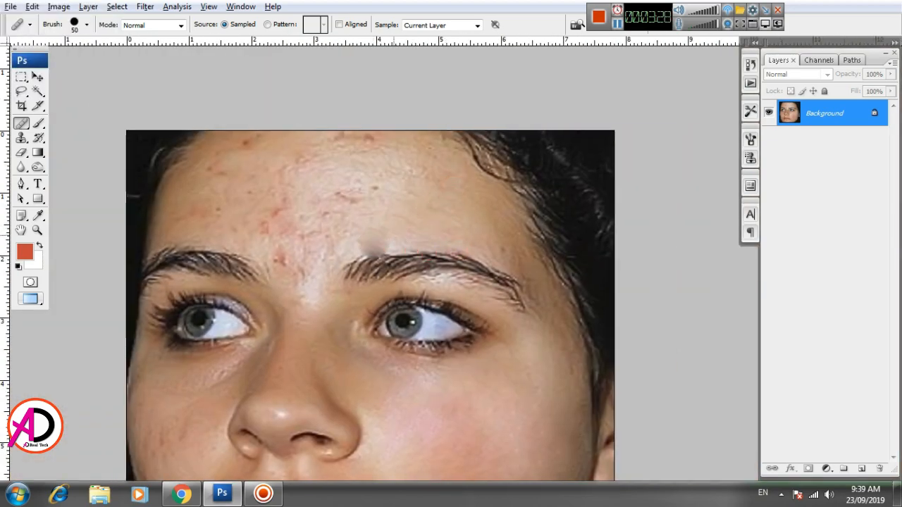
left_click(392, 227)
left_click(379, 230)
left_click(379, 195)
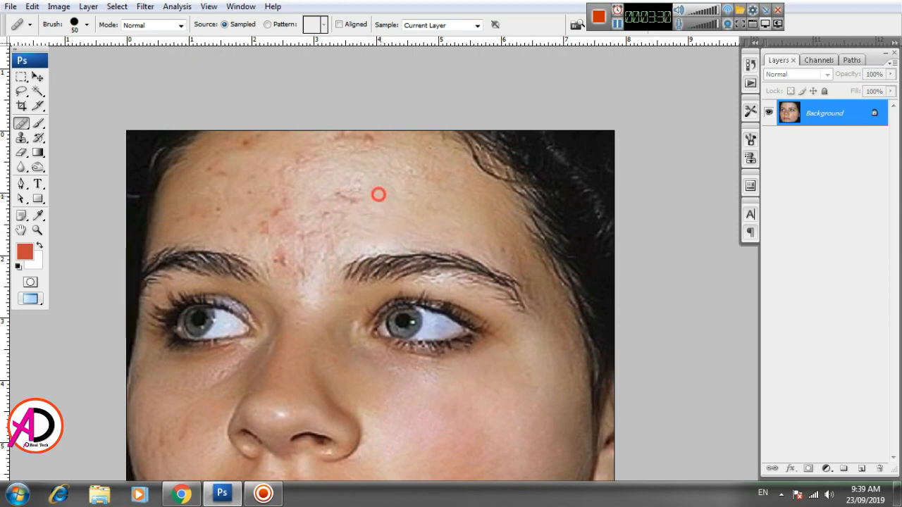
left_click(369, 208)
- Heal the red scratches and blotches across the middle of the forehead
left_click(327, 218)
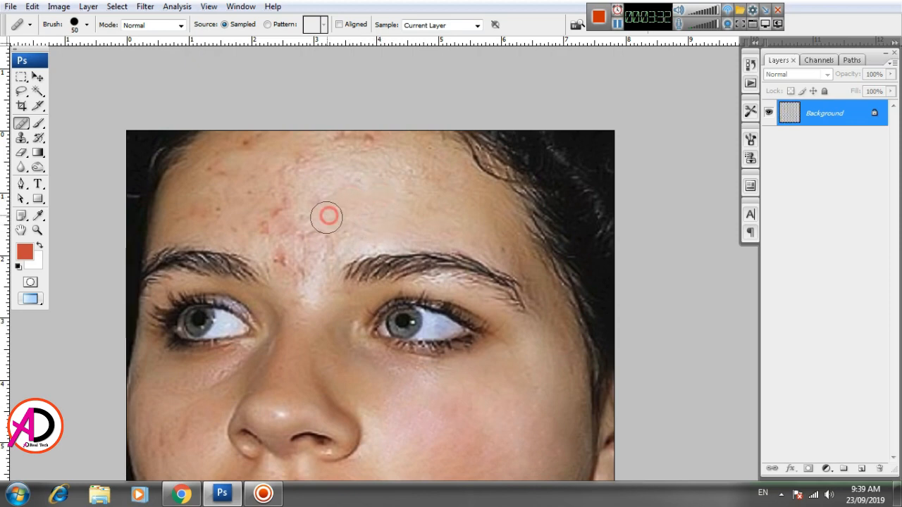
left_click(306, 227)
left_click(294, 213)
left_click(286, 203)
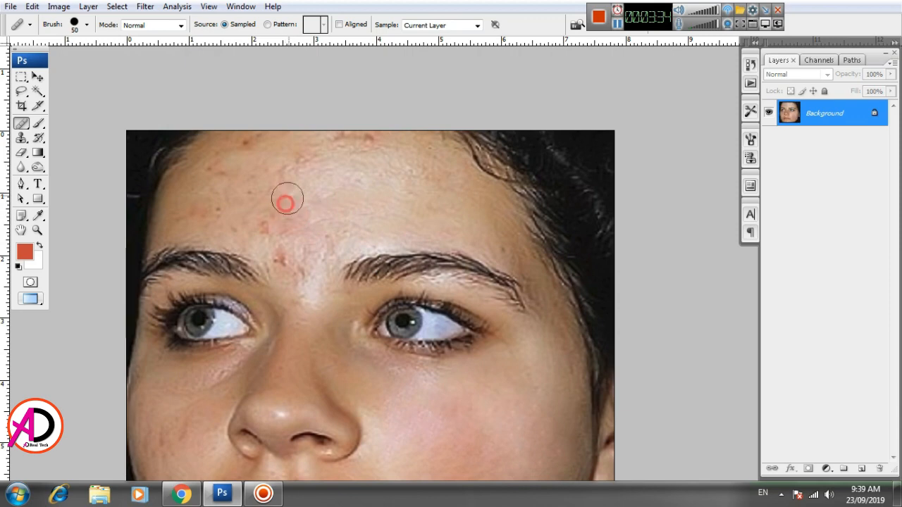
left_click(308, 184)
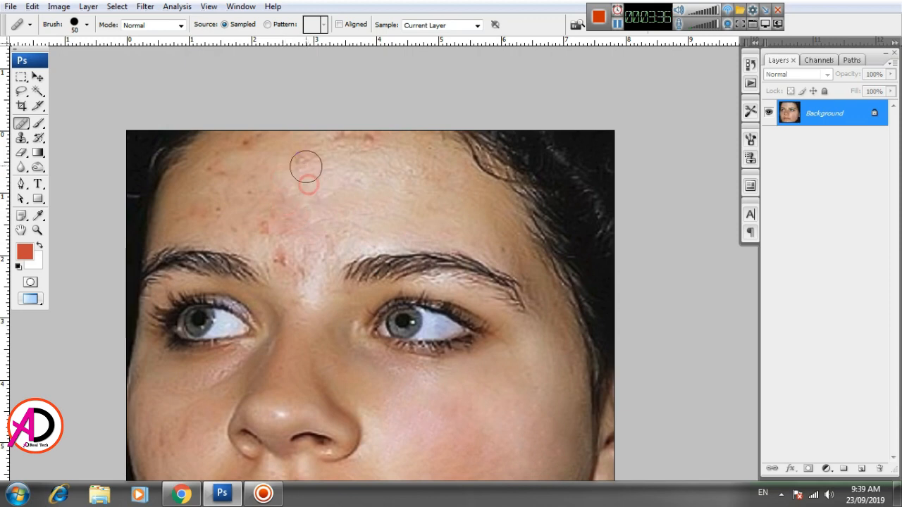
- Sample clean forehead skin and heal the red marks on the upper forehead below the hairline
mouse_move(332, 195)
left_mouse_down()
mouse_move(340, 254)
mouse_move(380, 229)
left_mouse_up()
left_click(347, 209, "alt")
left_click(344, 191)
left_click(369, 193)
left_click(333, 203, "alt")
left_click(307, 195)
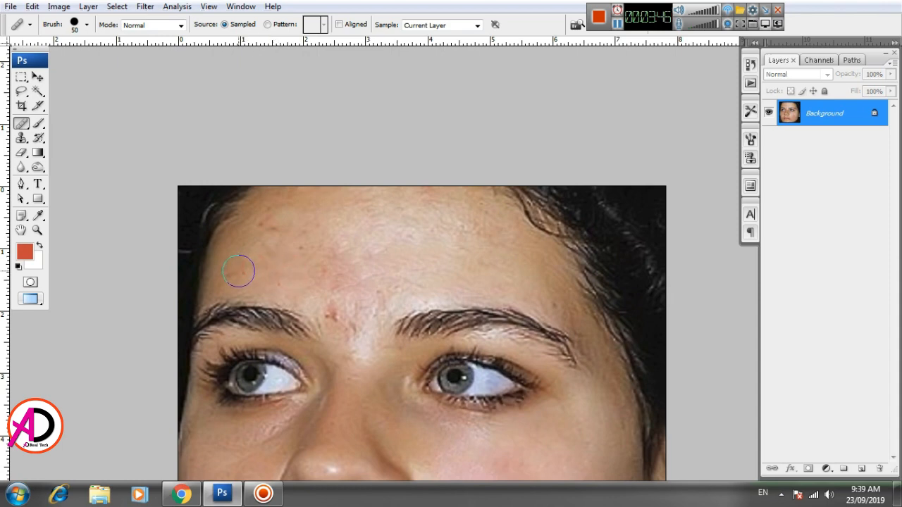
- Sample clean forehead skin and heal the red spots between the eyebrows
left_click_drag(310, 276, 310, 293)
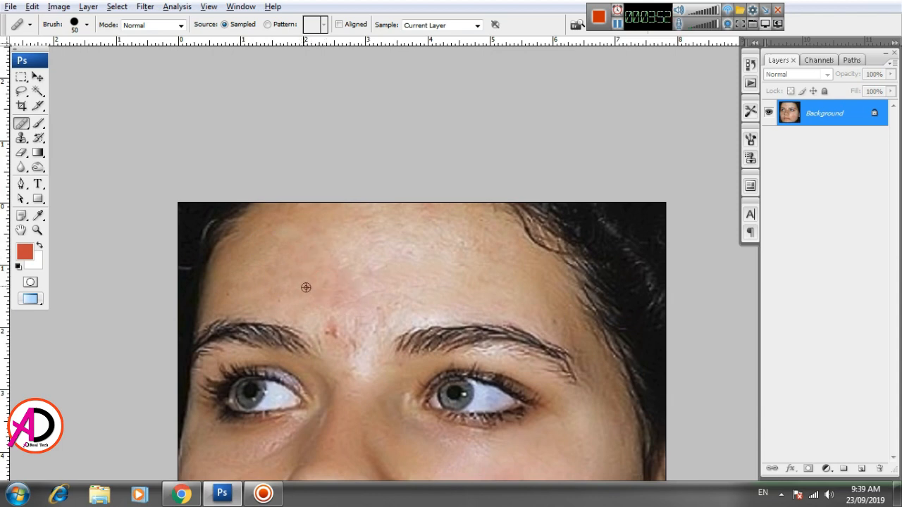
left_click_drag(360, 309, 355, 266)
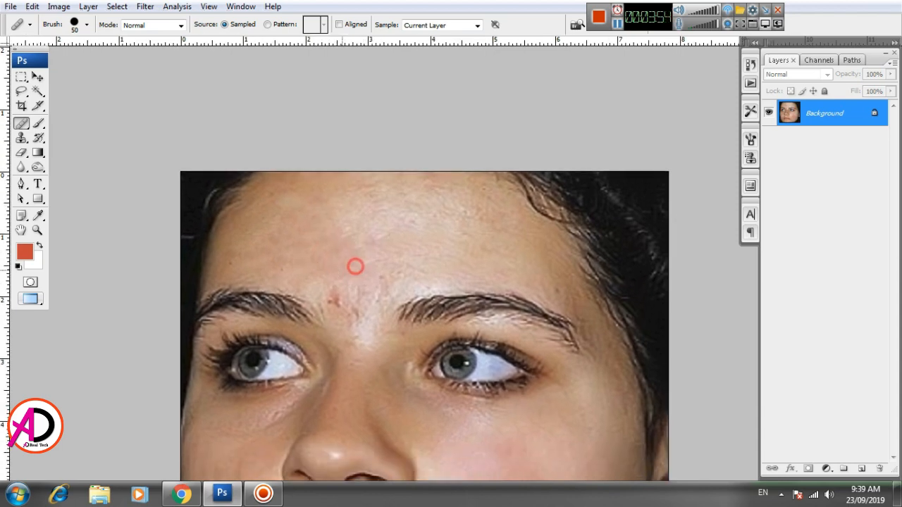
left_click(338, 285)
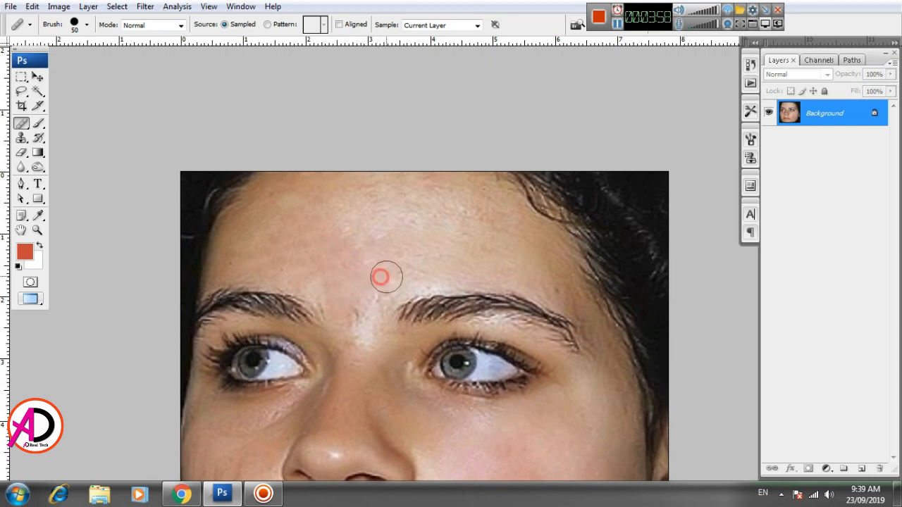
- Heal the mark between the eyebrows, then reduce the brush size to 35 and heal the dark mole and spot below the mouth corner
left_click(354, 310)
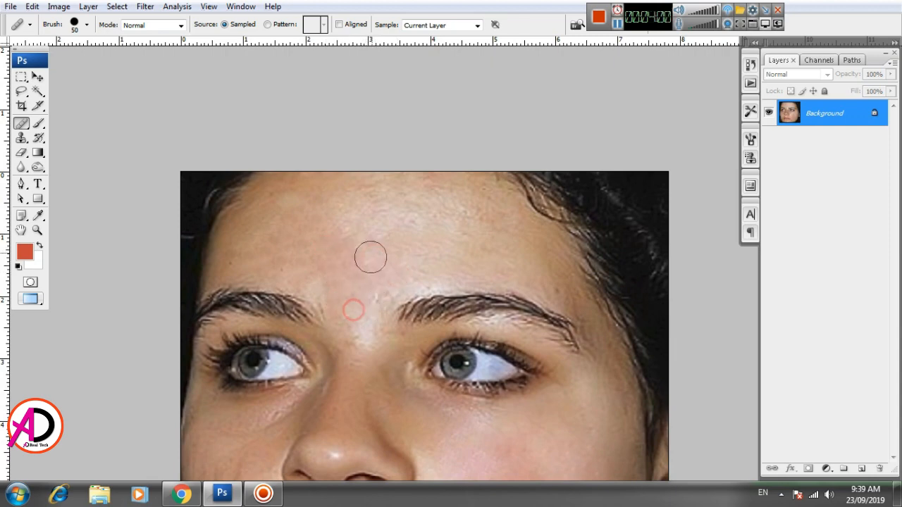
left_click_drag(373, 267, 455, 105)
left_click_drag(395, 278, 397, 214)
left_click_drag(392, 334, 420, 290)
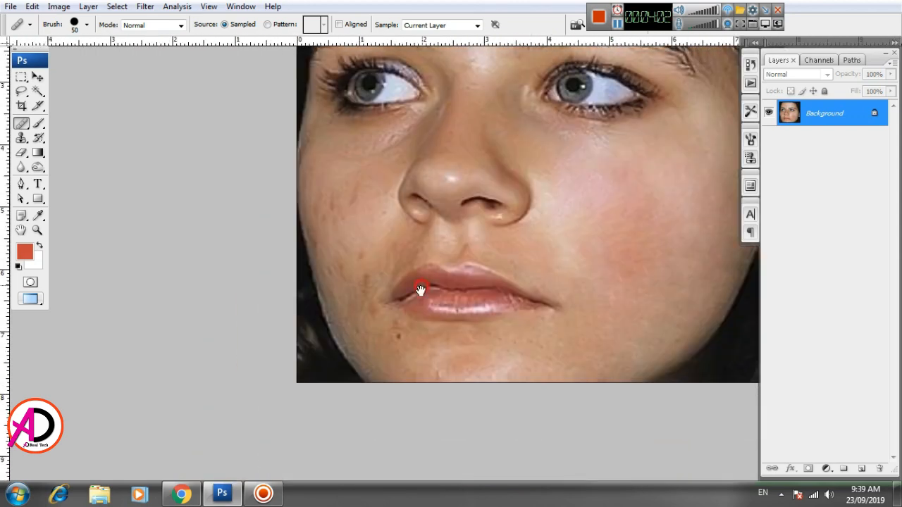
scroll(420, 341, "up", 2)
left_click_drag(448, 359, 493, 336)
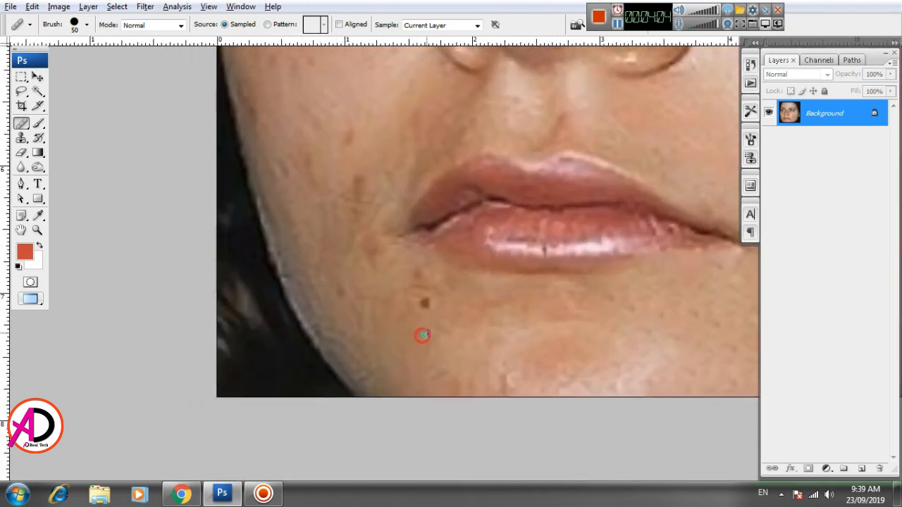
left_click(423, 312)
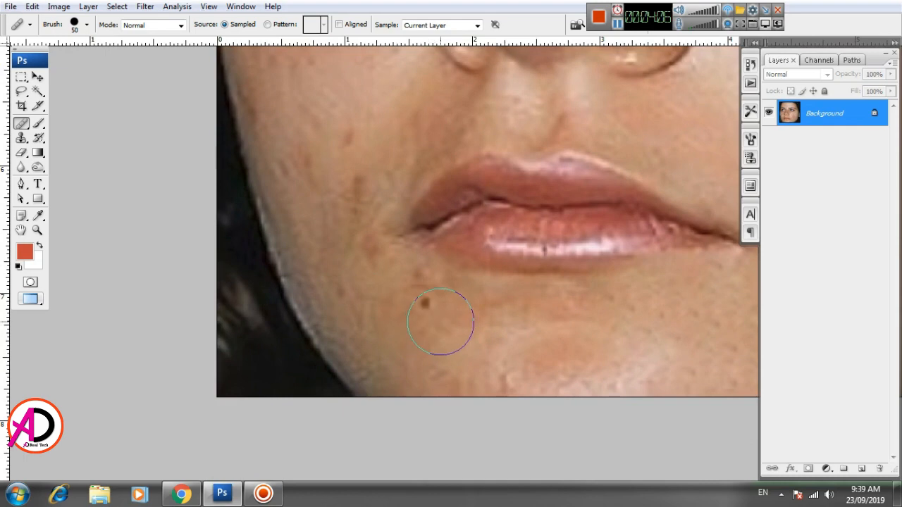
left_click(429, 310)
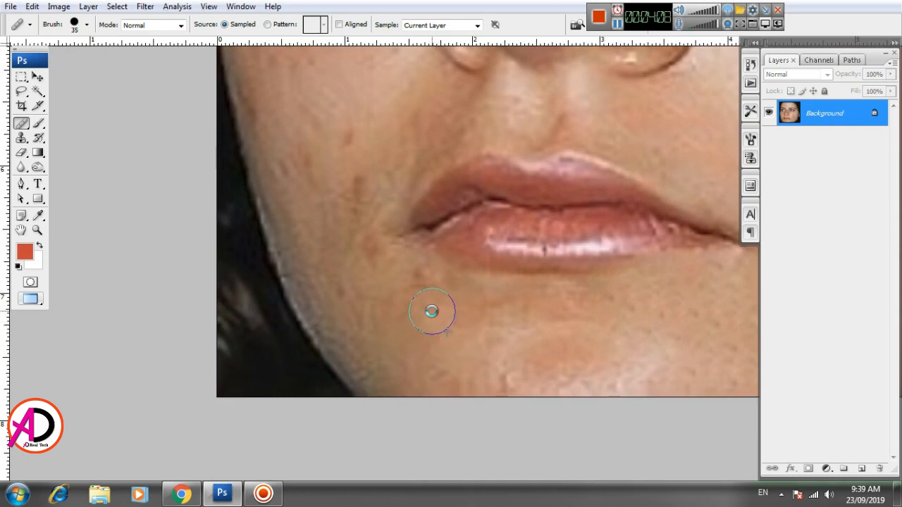
left_click(414, 284)
- Heal the brown spots beside the corner of the mouth and on the skin just below it
left_click_drag(431, 314, 440, 313)
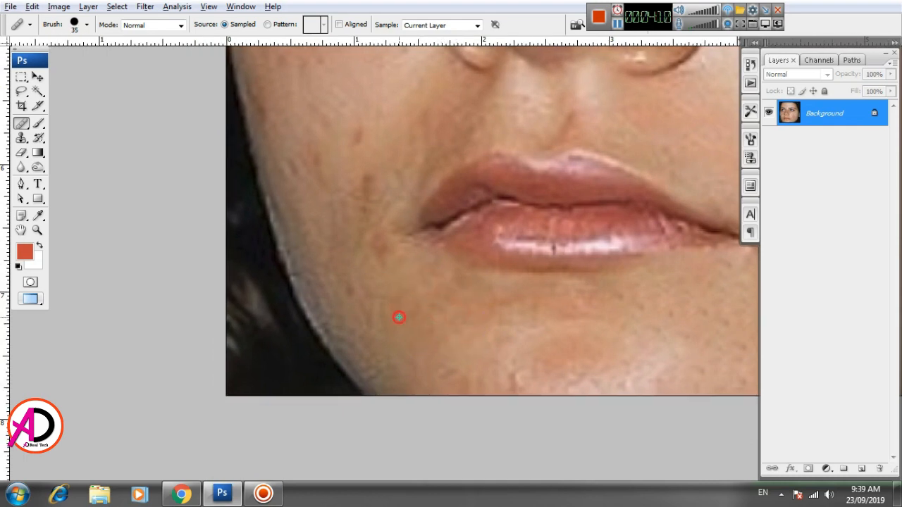
left_click(374, 324)
left_click(351, 298)
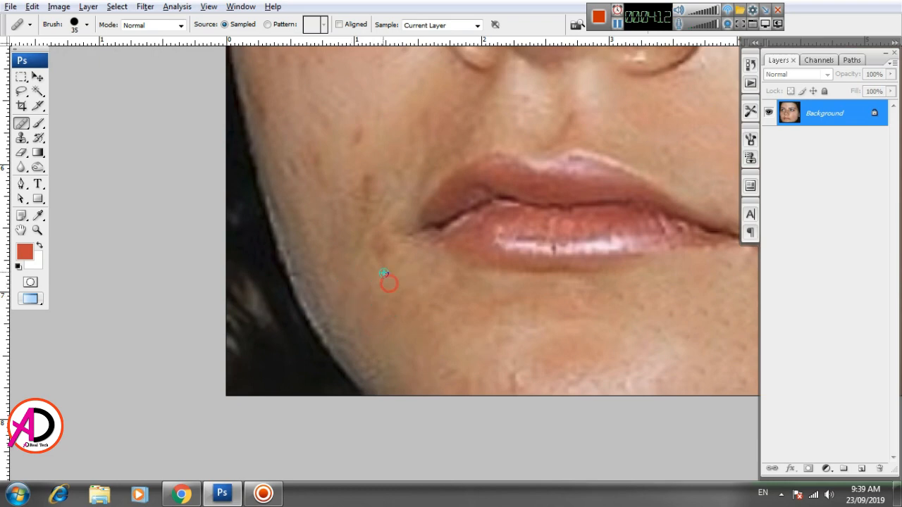
left_click(365, 206)
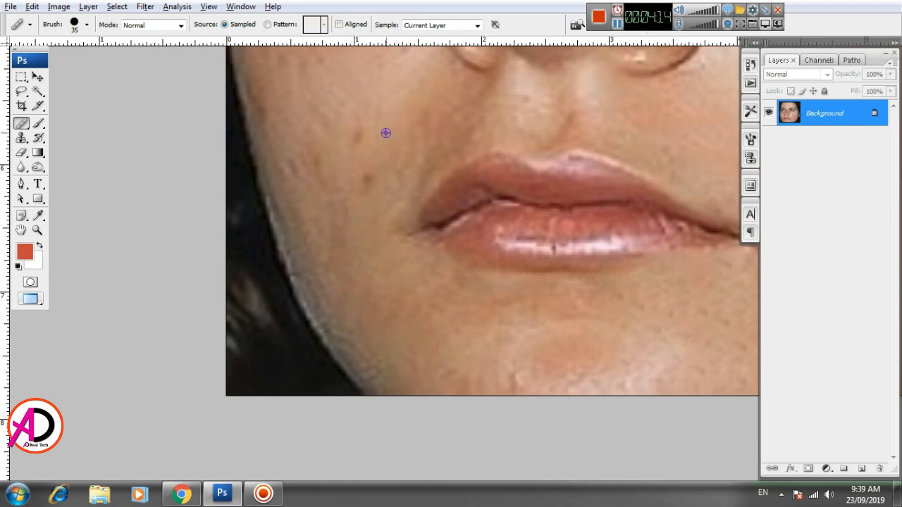
left_click(369, 180)
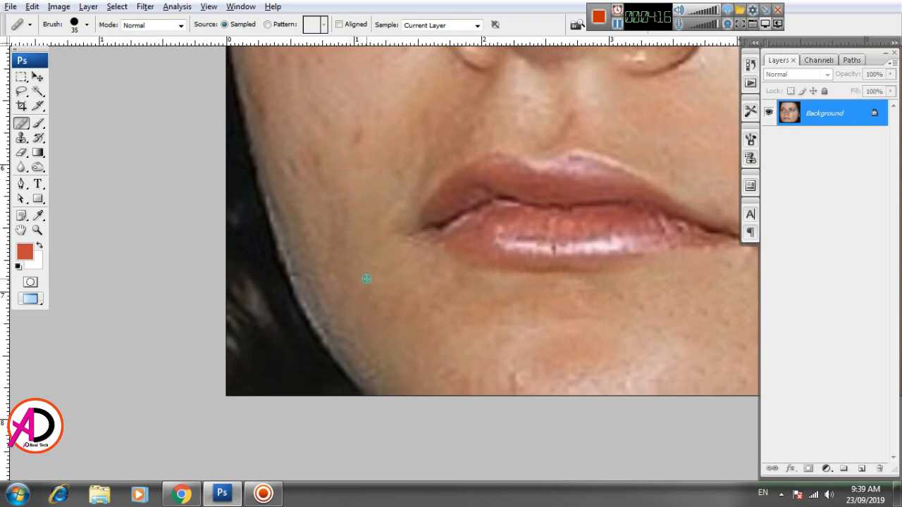
- Sample clean skin and heal the reddish spots on the lower cheek above the mouth corner
left_click_drag(355, 189, 354, 267)
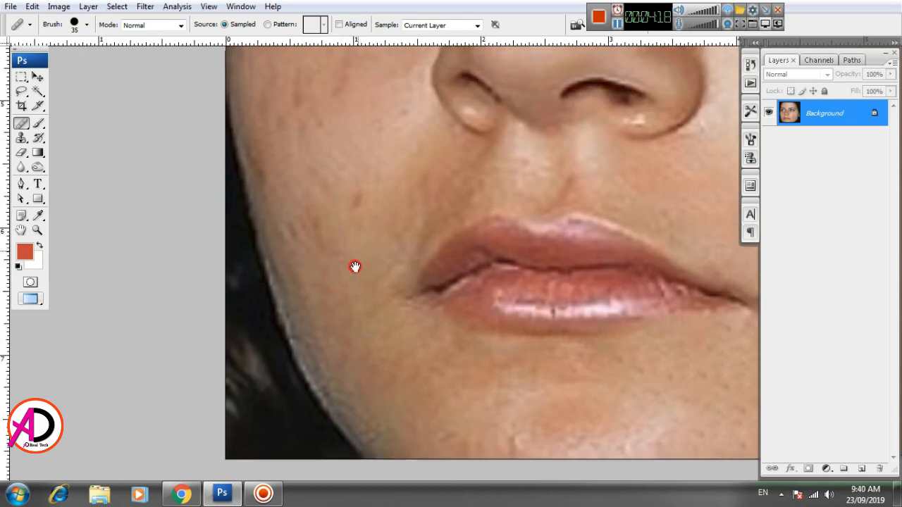
left_click(370, 174, "alt")
left_click(364, 204)
left_click(351, 217)
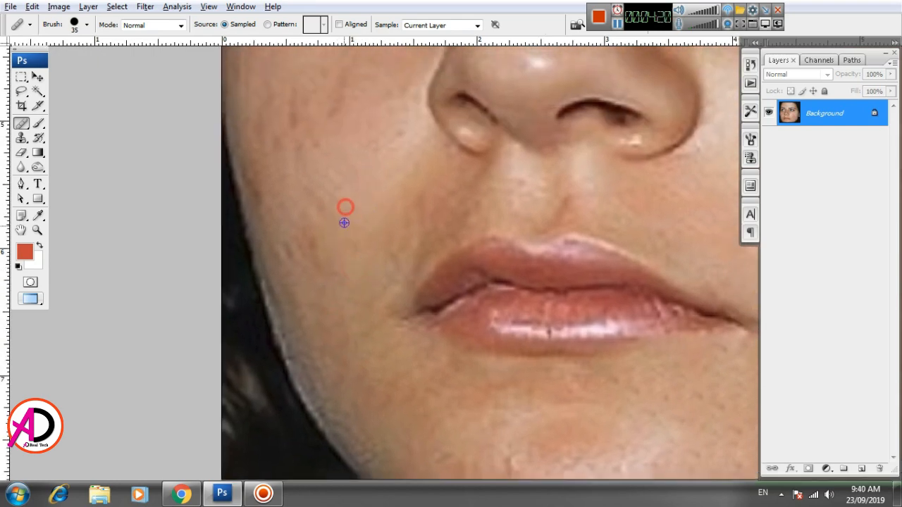
left_click(315, 254)
- Heal the small spots and uneven skin on the cheek beside the nostril
left_click_drag(350, 221, 350, 292)
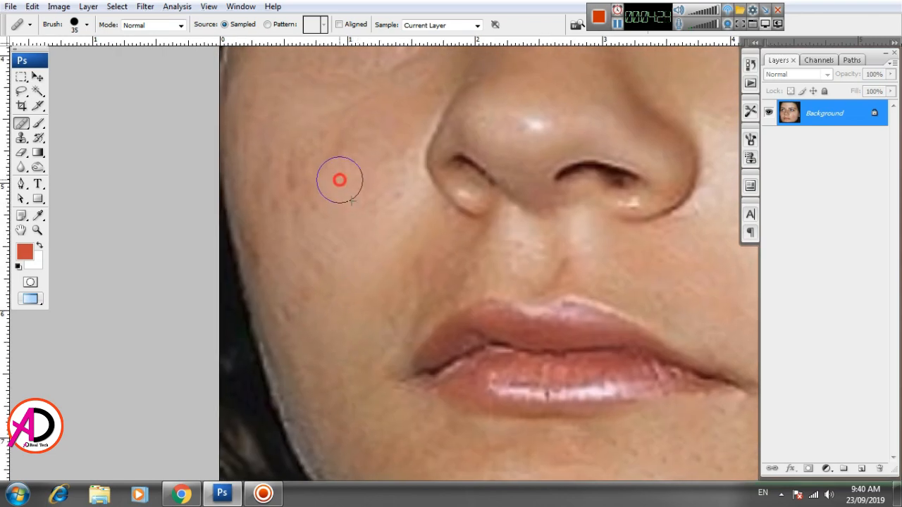
left_click(336, 157)
left_click(346, 141)
left_click_drag(338, 203, 337, 229)
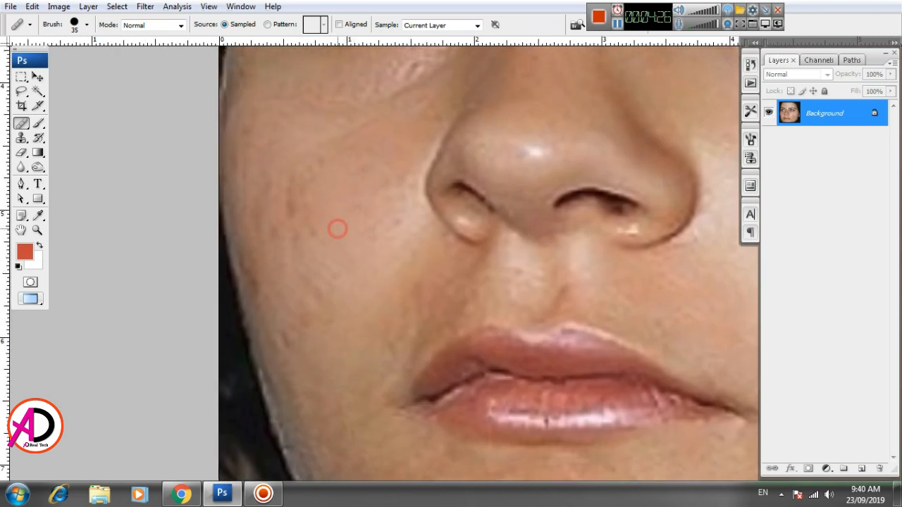
left_click(367, 230)
- Heal the dark acne marks on the outer part of the cheek below the eye
left_click_drag(366, 225, 354, 305)
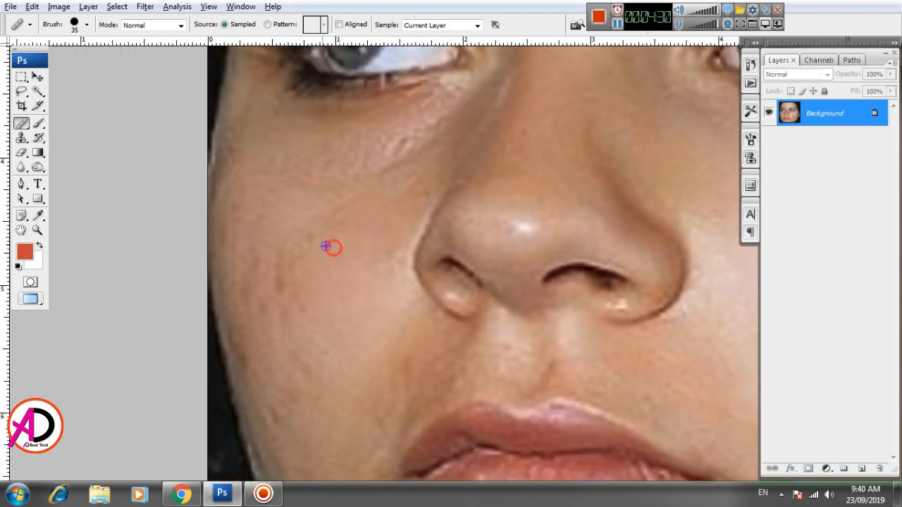
left_click(289, 296)
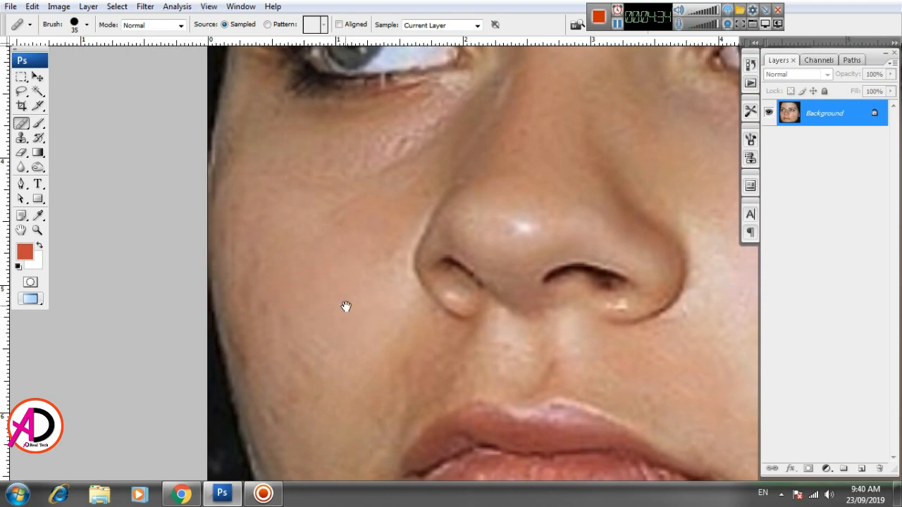
left_click_drag(324, 306, 353, 301)
left_click(291, 296)
left_click(286, 266)
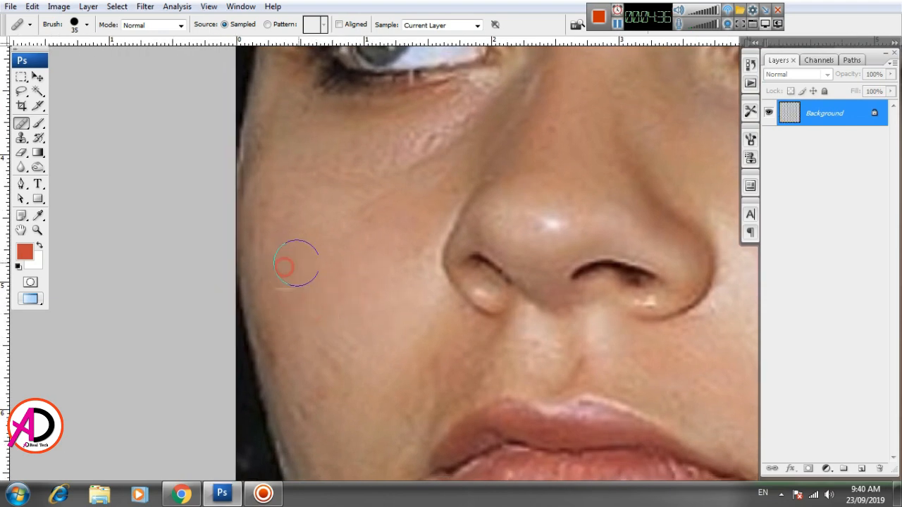
left_click(322, 270)
left_click(288, 225)
left_click(270, 208)
- Sample clean cheek skin and heal the brown marks along the outer edge of the lower cheek
left_click_drag(316, 273, 360, 278)
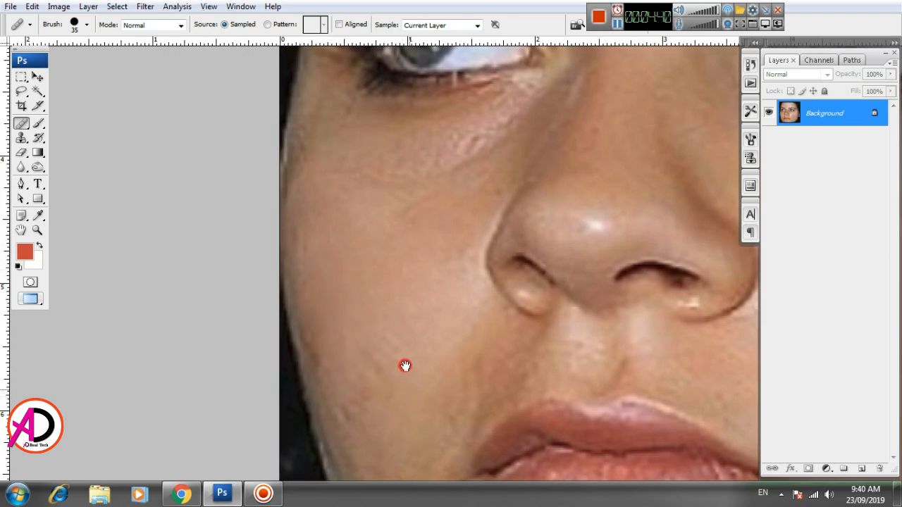
left_click_drag(405, 365, 400, 333)
left_click(383, 348, "alt")
left_click(365, 296)
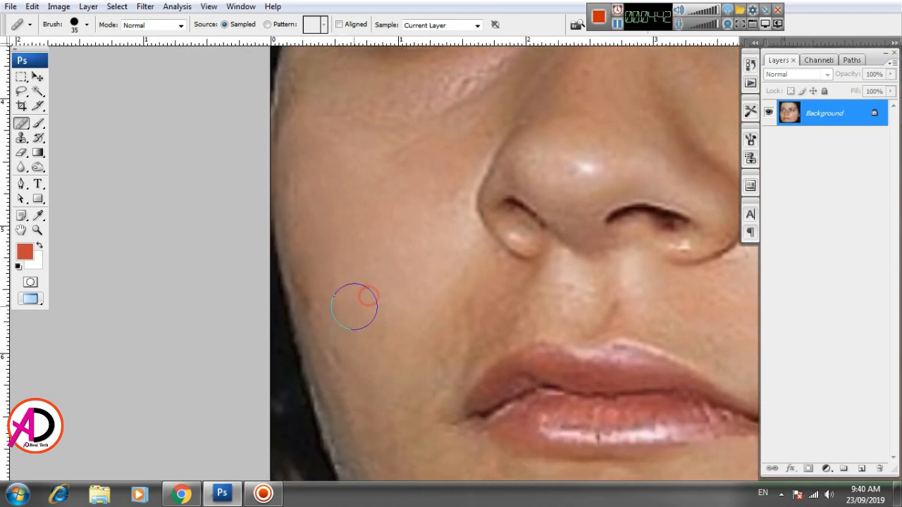
left_click(322, 326)
left_click(312, 301)
- Heal the discoloured skin along the jaw beside the chin and touch up the outer edge of the cheek
left_click_drag(346, 326, 374, 278)
left_click_drag(364, 312, 348, 267)
left_click(369, 360)
left_click(356, 361)
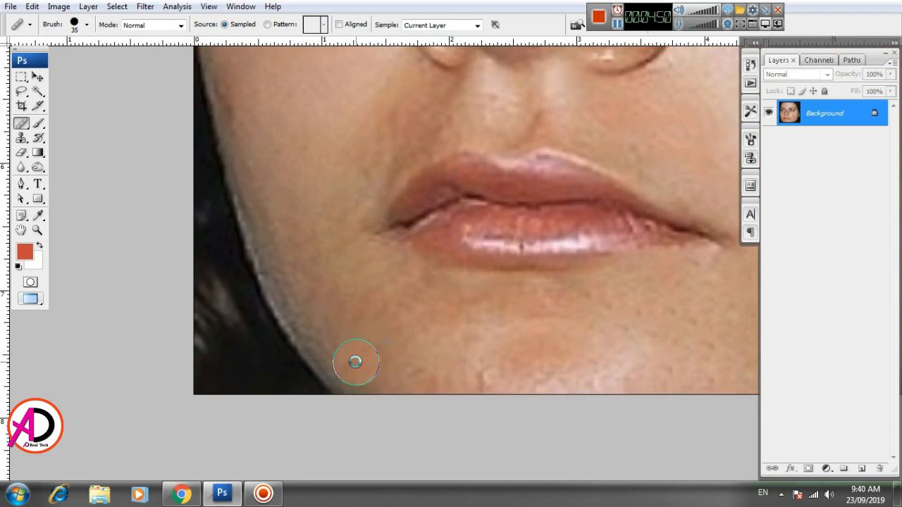
left_click(336, 345)
mouse_move(355, 325)
left_mouse_down()
mouse_move(358, 376)
mouse_move(314, 359)
mouse_move(311, 344)
left_mouse_up()
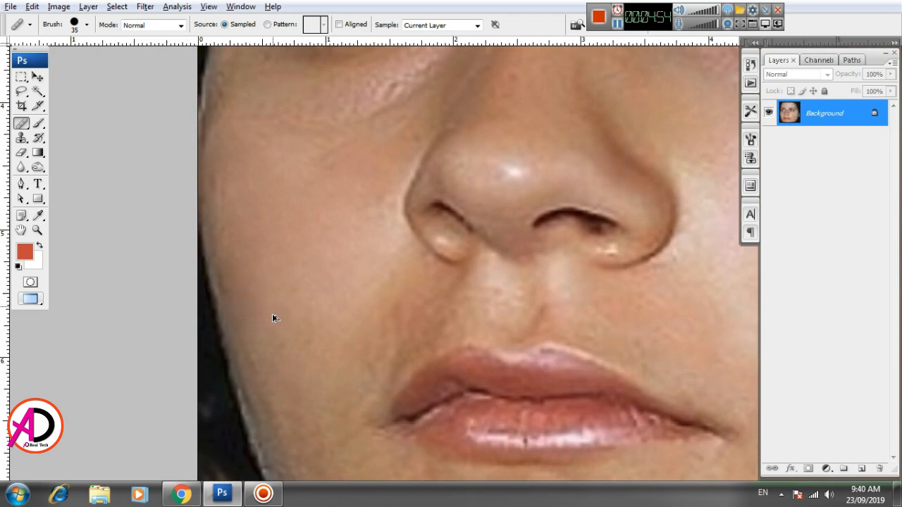
left_click_drag(244, 317, 234, 282)
- Heal the two small dark spots on the forehead above the eyebrow
left_click_drag(281, 265, 285, 313)
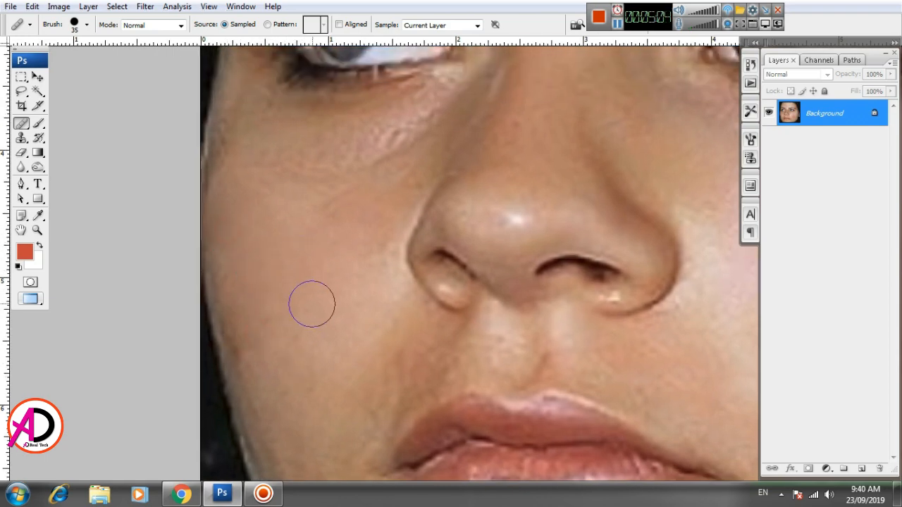
left_click_drag(336, 294, 292, 343)
left_click_drag(316, 314, 266, 383)
left_click_drag(329, 251, 280, 364)
left_click_drag(349, 331, 401, 448)
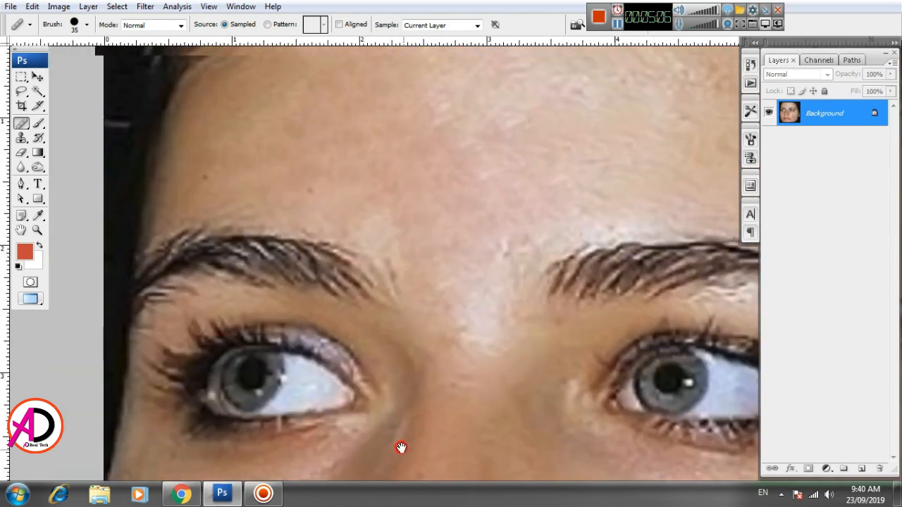
left_click_drag(359, 276, 393, 367)
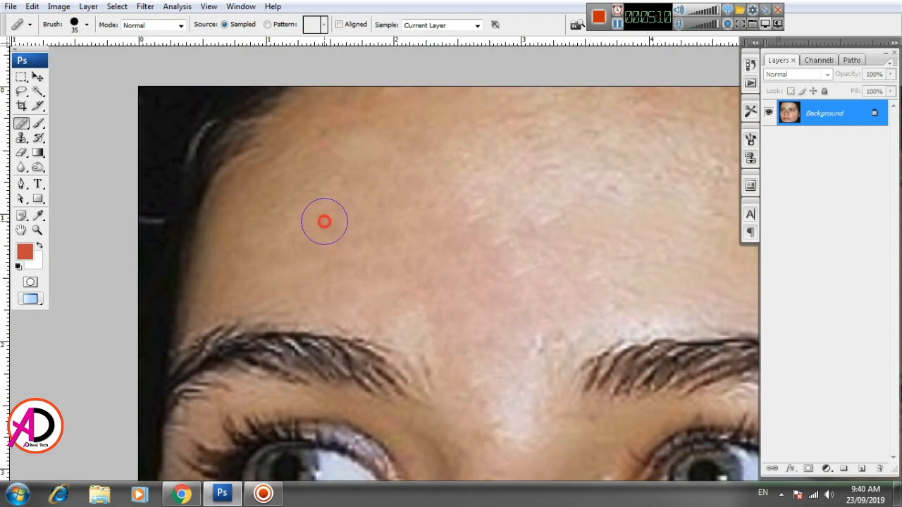
- Enlarge the healing brush to 90 and heal the red patch on the opposite cheek using clean skin sampled below it
scroll(399, 264, "down", 6)
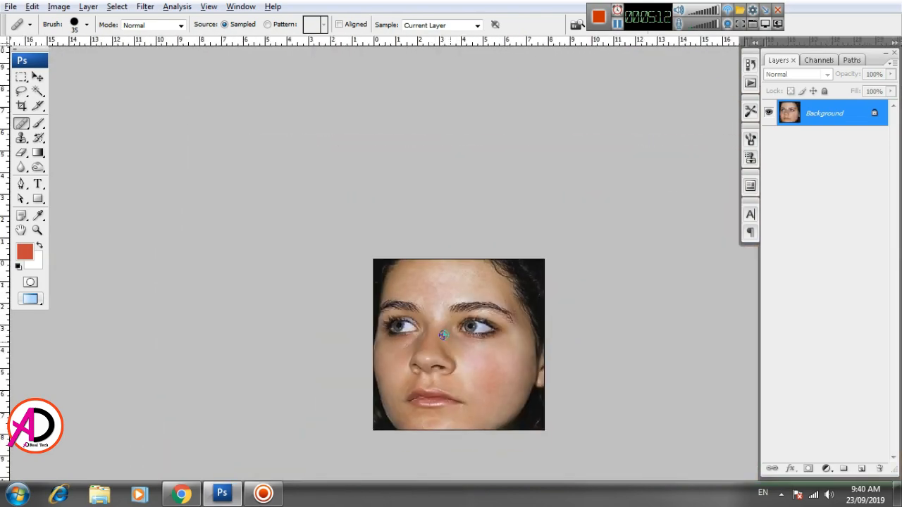
scroll(460, 353, "up", 4)
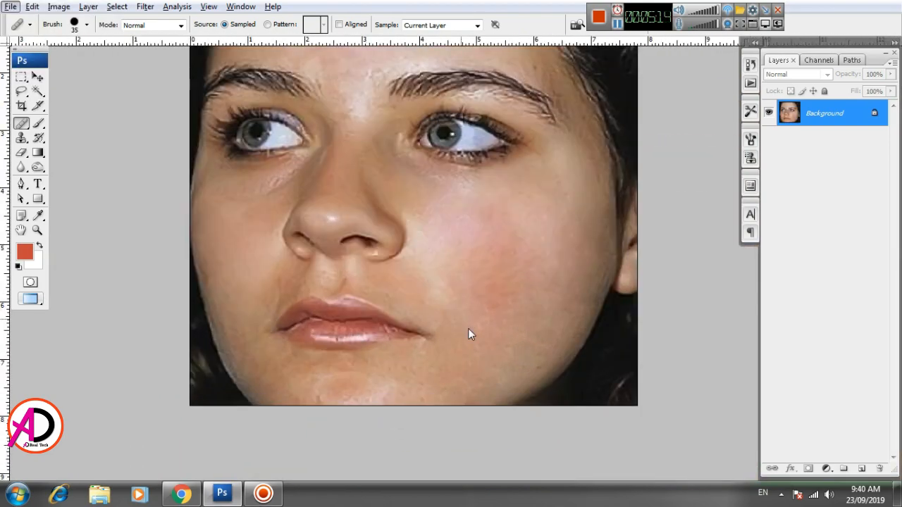
left_click_drag(463, 328, 431, 300)
scroll(457, 346, "up", 2)
key("alt+space")
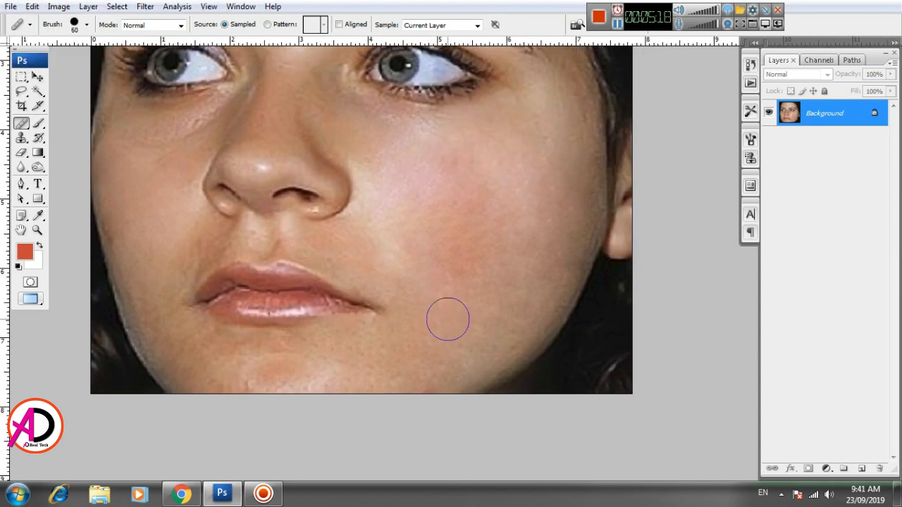
left_click(448, 314, "alt")
left_click(459, 263)
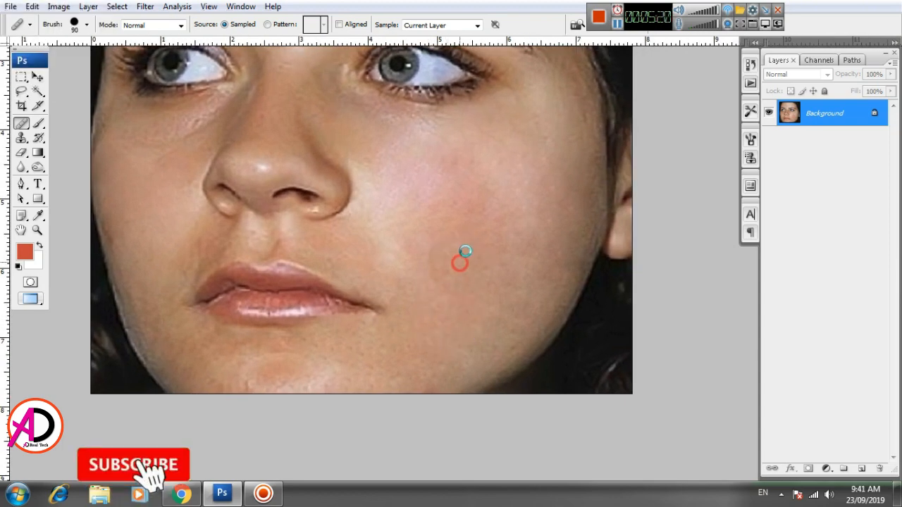
- Resample clean skin and even out the redness across the middle and outer part of the same cheek
left_click(467, 240, "alt")
left_click(474, 285)
left_click(447, 222)
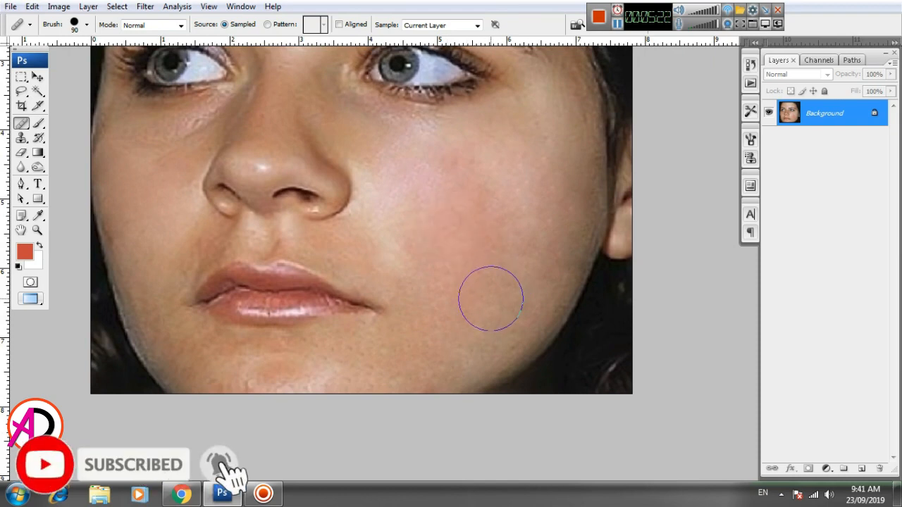
left_click_drag(462, 275, 488, 301)
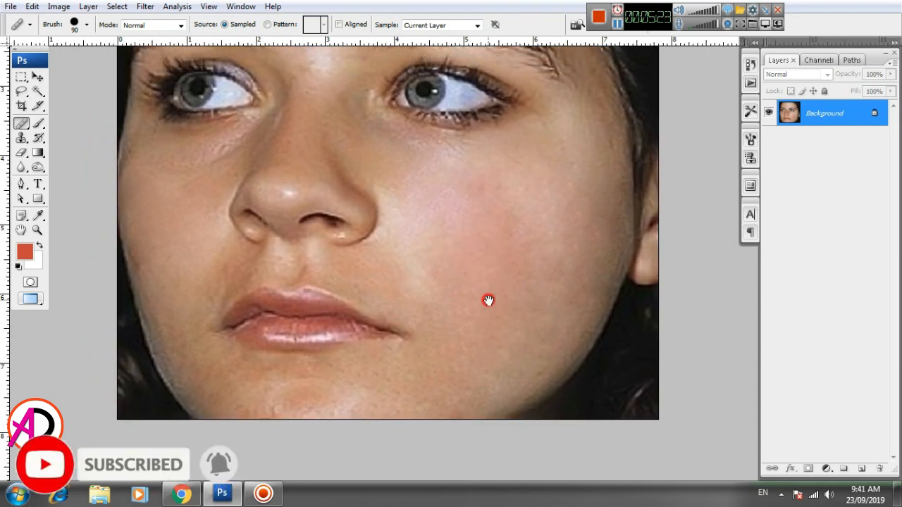
left_click(549, 180, "alt")
left_click(568, 209)
- Heal the pinkish uneven skin in the centre of the forehead above the eyebrows
scroll(492, 286, "down", 3)
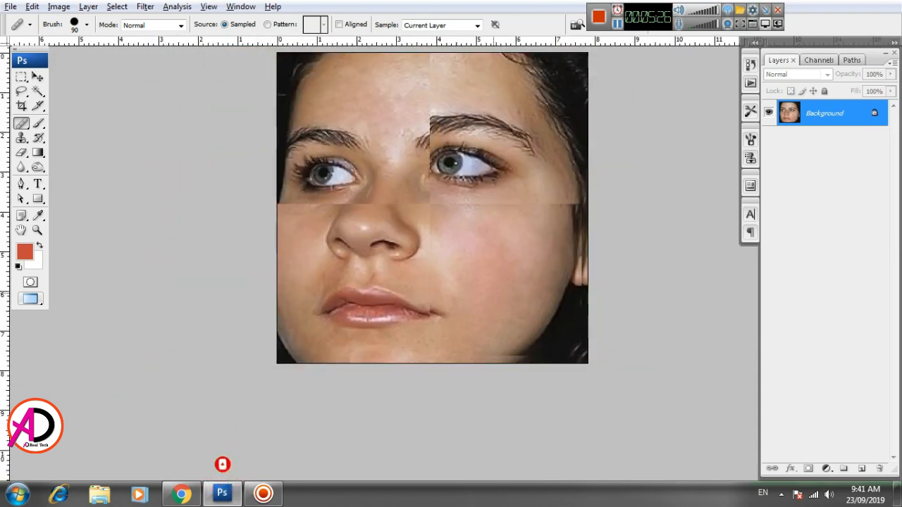
scroll(467, 289, "down", 4)
scroll(467, 289, "up", 4)
left_click_drag(497, 298, 513, 299)
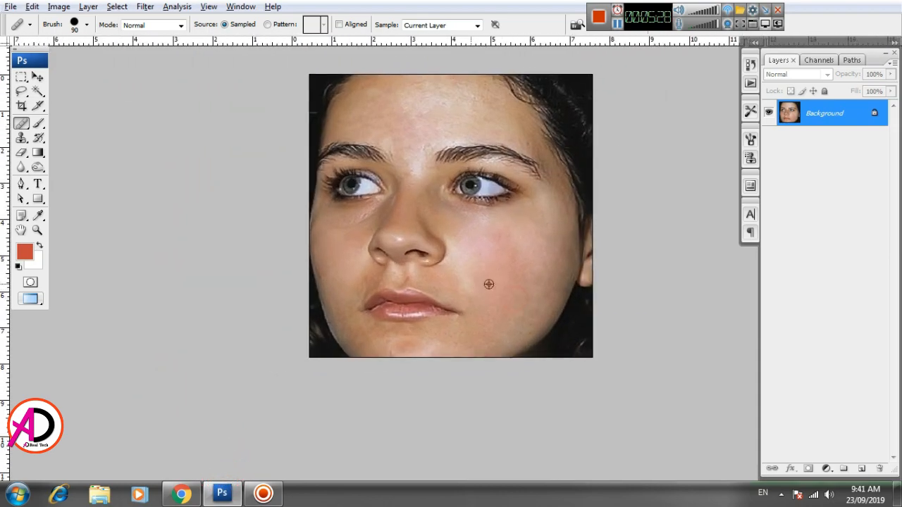
scroll(488, 284, "up", 2)
left_click_drag(471, 259, 498, 358)
left_click_drag(492, 316, 522, 365)
scroll(484, 331, "up", 3)
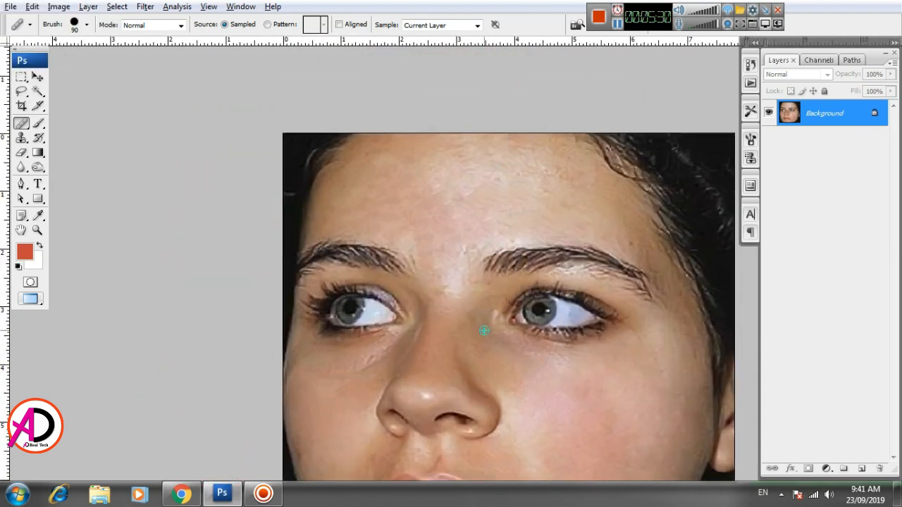
scroll(484, 331, "up", 1)
left_click(449, 234)
left_click(424, 232)
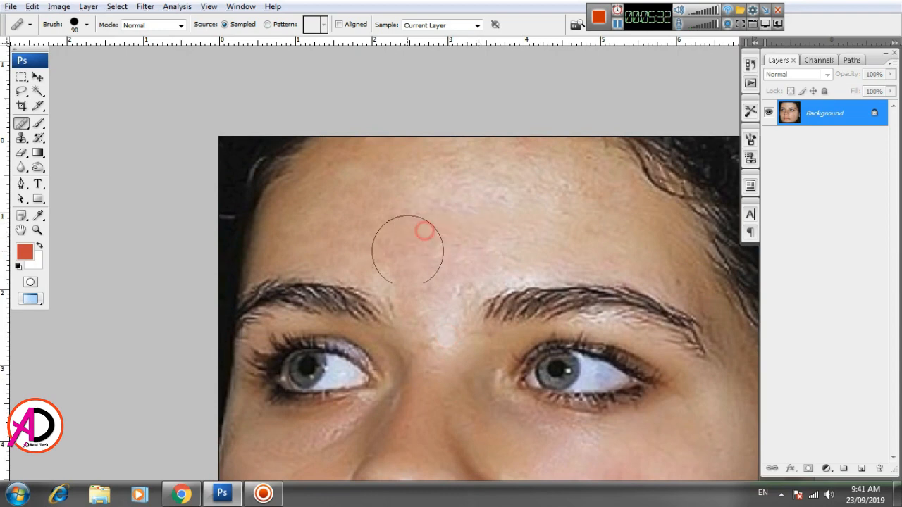
left_click(398, 250)
- Smooth the blotchy skin from the upper side of the forehead towards its centre with further healing dabs
left_click(374, 199)
left_click(350, 187)
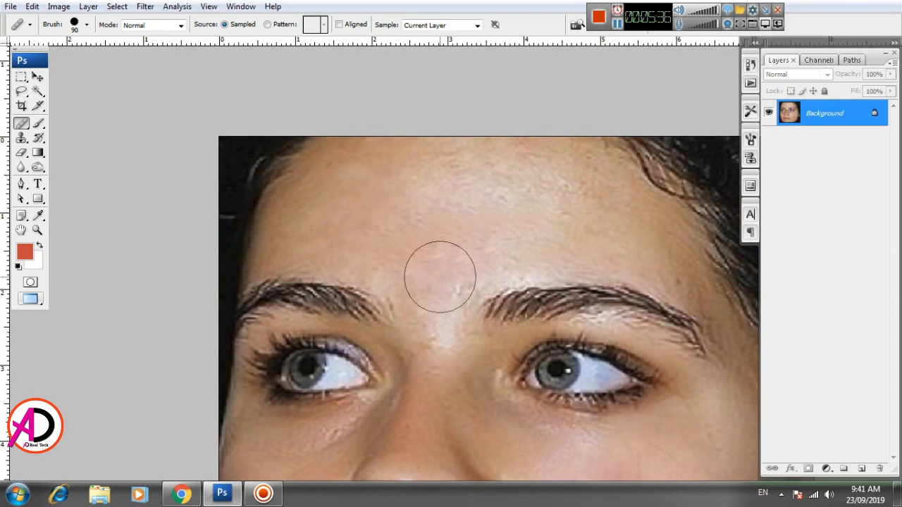
left_click(413, 246)
left_click(372, 231)
left_click(433, 252)
left_click(387, 209)
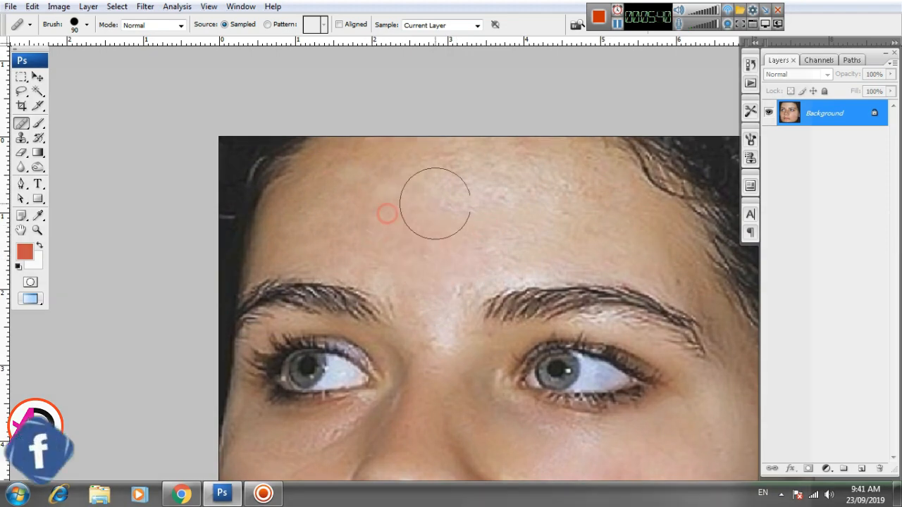
- Heal the blotchy skin across the centre of the forehead and above the far eyebrow with repeatedly resampled clean skin
left_click(437, 225)
left_click(499, 200)
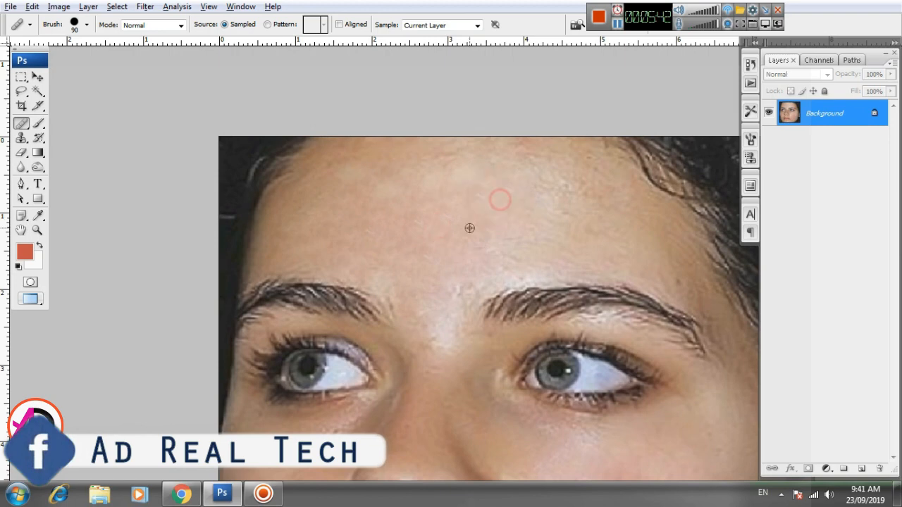
left_click(469, 227, "alt")
left_click(515, 227)
left_click(457, 215, "alt")
left_click(562, 207)
left_click(495, 209, "alt")
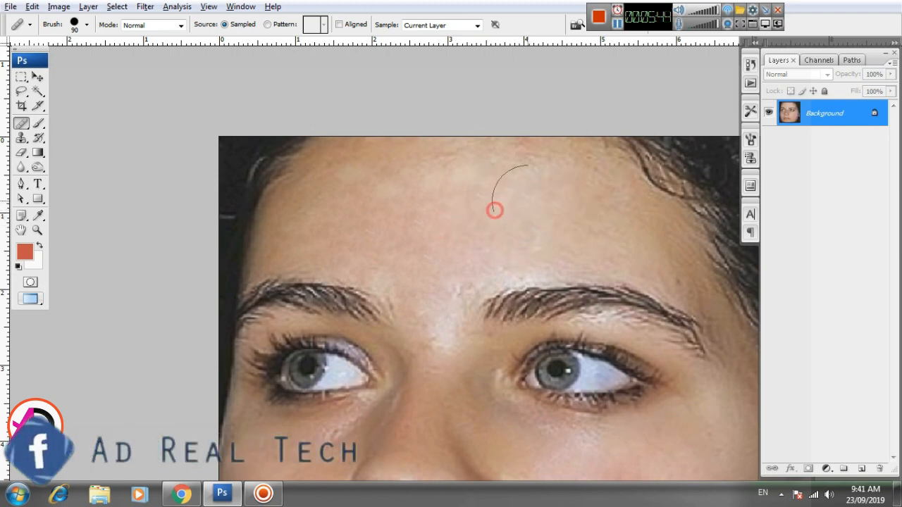
left_click(556, 187)
- Resample clean forehead skin and heal the uneven area along the upper forehead towards the near hairline
left_click_drag(492, 235, 469, 290)
left_click(440, 248, "alt")
left_click(427, 214)
left_click(406, 260, "alt")
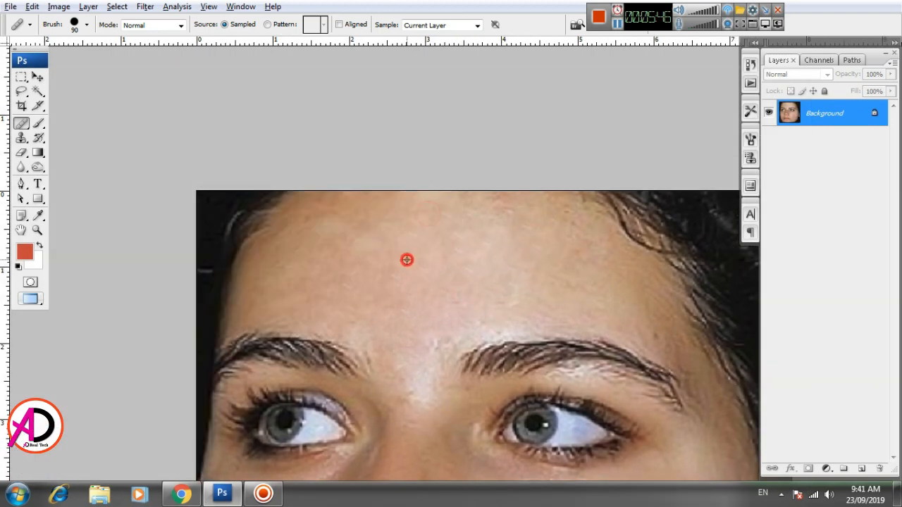
left_click(366, 234)
left_click(319, 234)
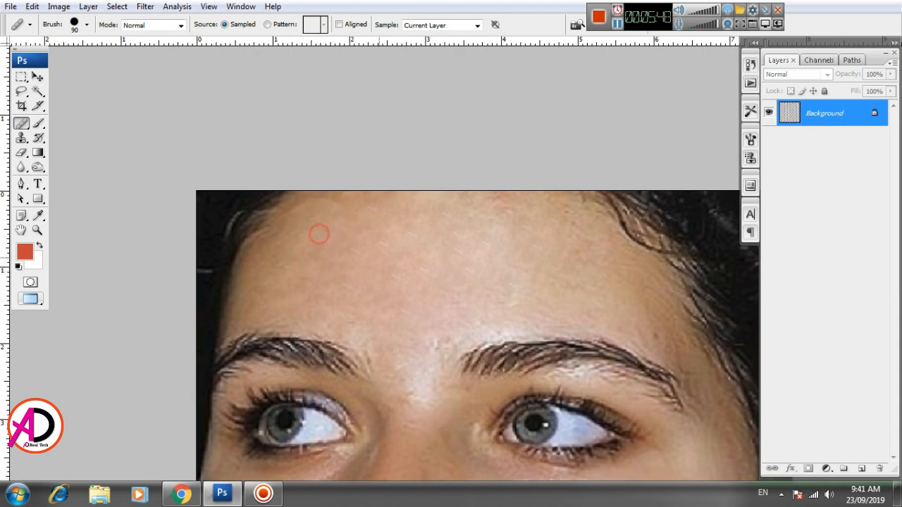
- Apply the Imagenomic Noiseware filter to the portrait with the Default preset, after checking the face in its preview
scroll(413, 298, "down", 3)
left_click_drag(496, 381, 495, 270)
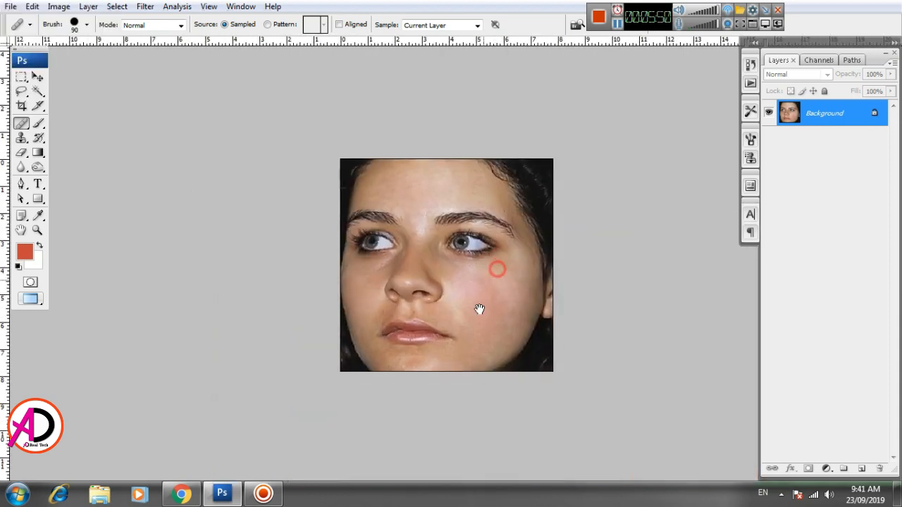
scroll(477, 310, "up", 3)
scroll(476, 318, "down", 4)
scroll(475, 328, "up", 2)
scroll(484, 321, "up", 2)
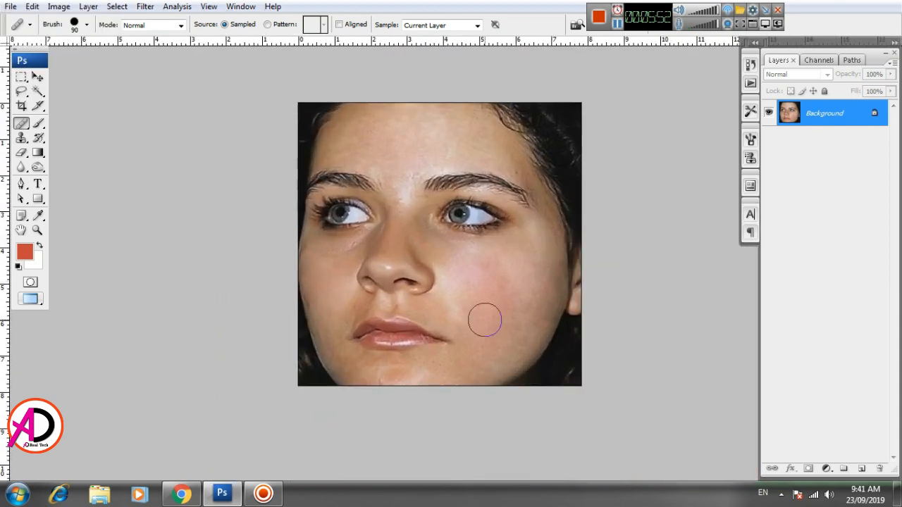
left_click(146, 7)
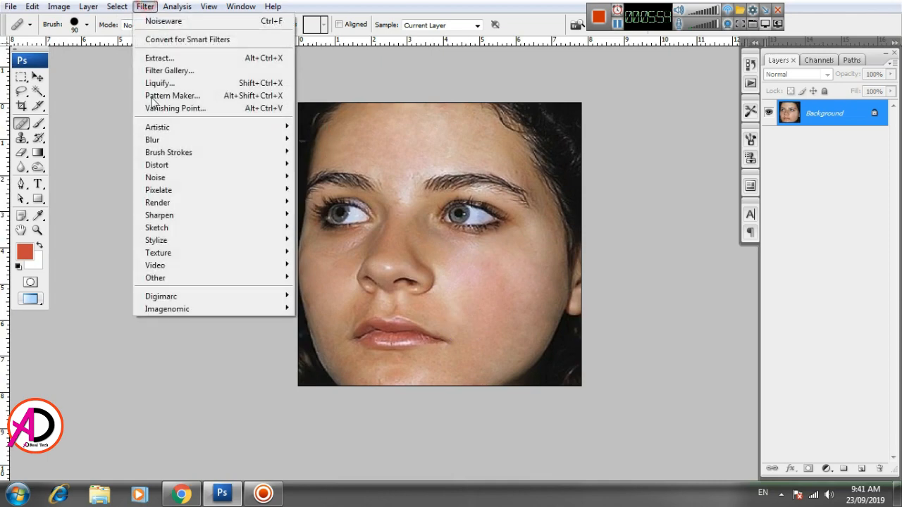
mouse_move(203, 307)
left_click(329, 308)
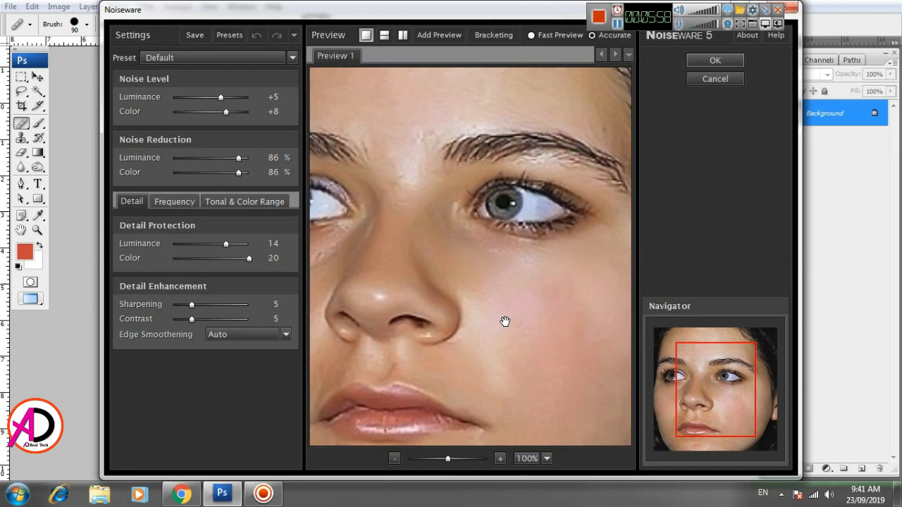
left_click_drag(505, 321, 429, 329)
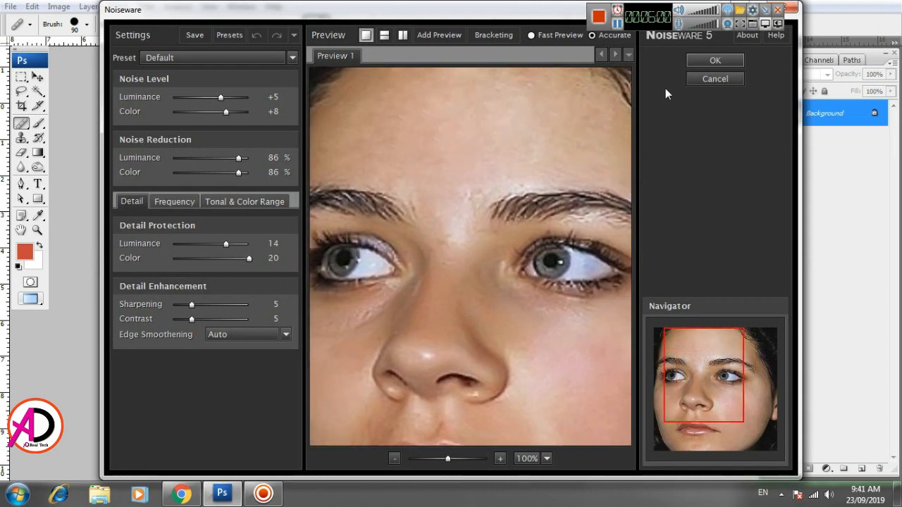
left_click(714, 61)
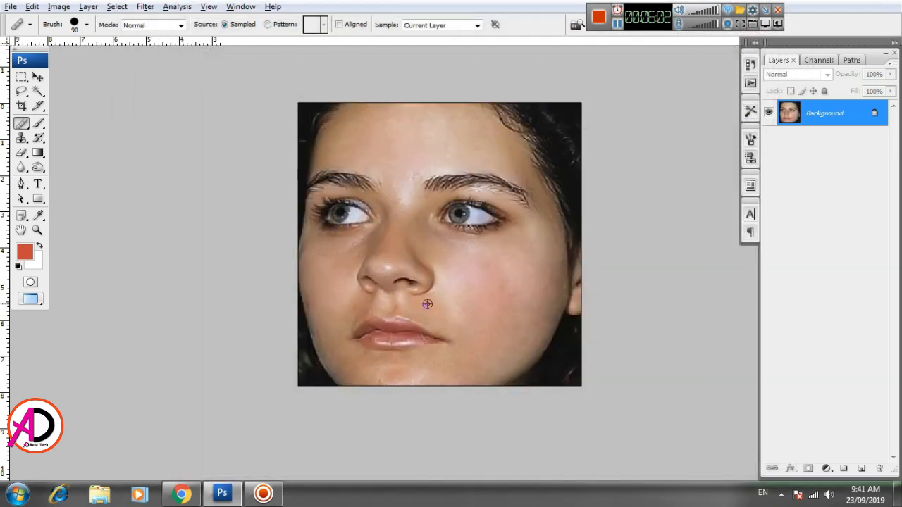
- Select the skin of both cheeks and the jaw with the Magic Wand at tolerance 32, adding each unselected patch
scroll(426, 304, "down", 3)
scroll(443, 322, "up", 5)
left_click_drag(476, 314, 479, 339)
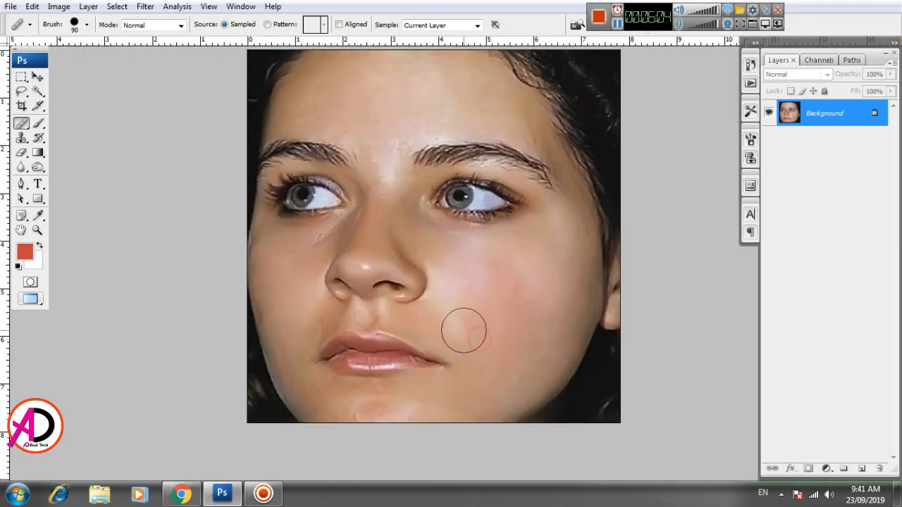
scroll(463, 328, "up", 2)
scroll(485, 339, "down", 4)
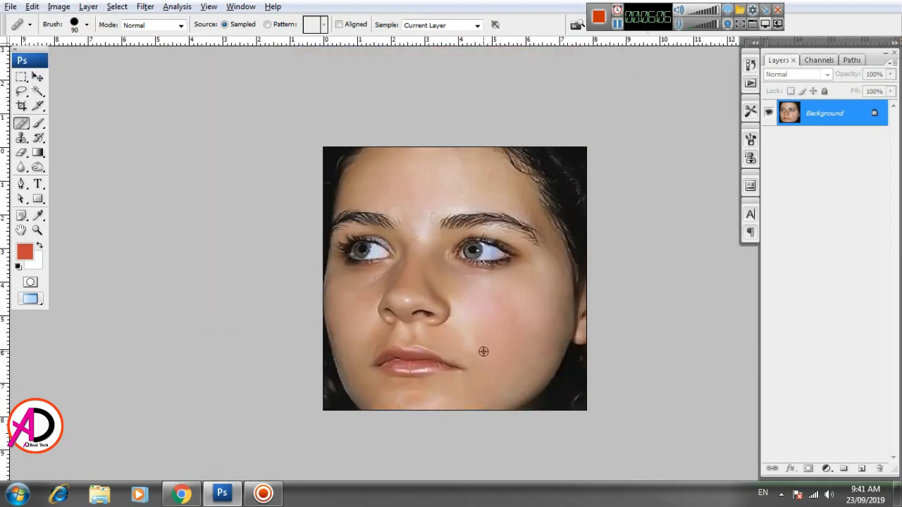
scroll(483, 351, "up", 2)
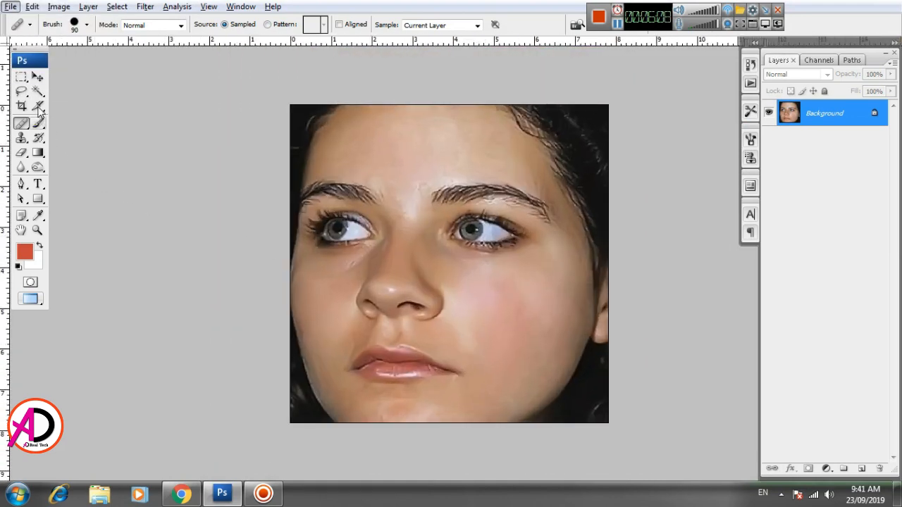
left_click(37, 91)
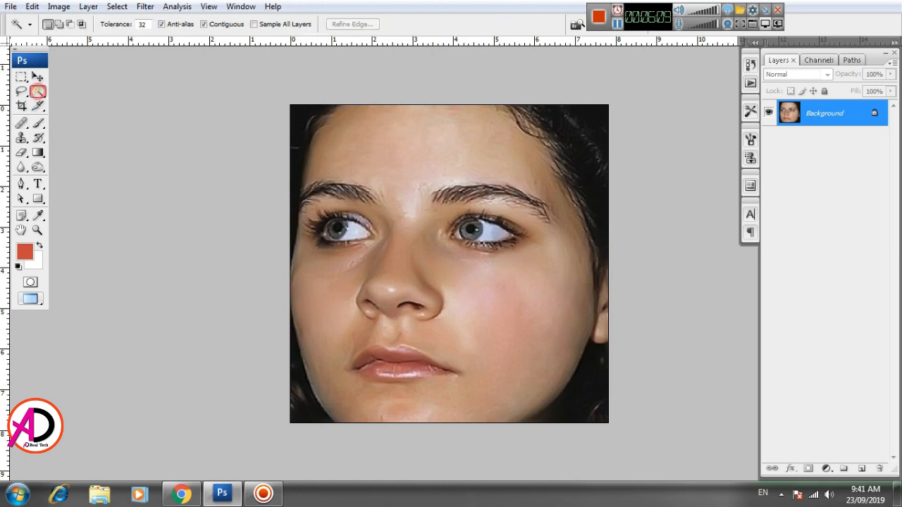
left_click(489, 348)
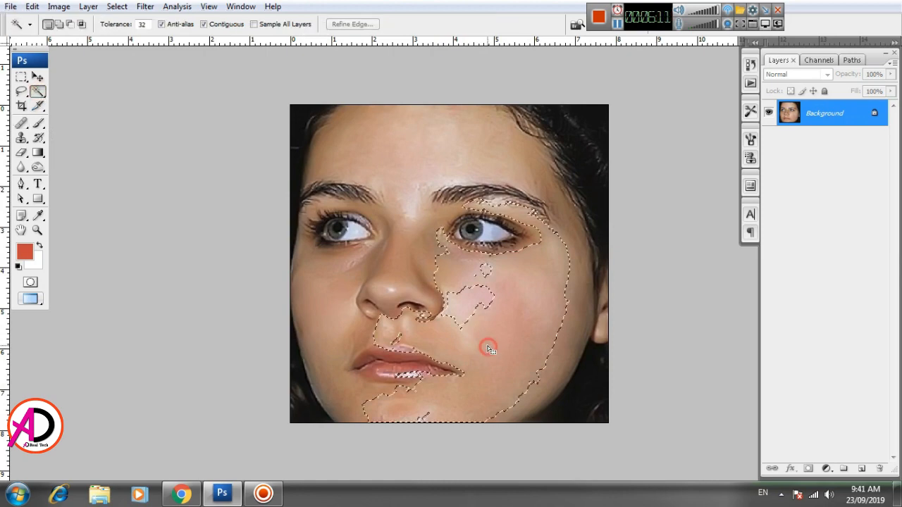
left_click(462, 304, "shift")
left_click(328, 373, "shift")
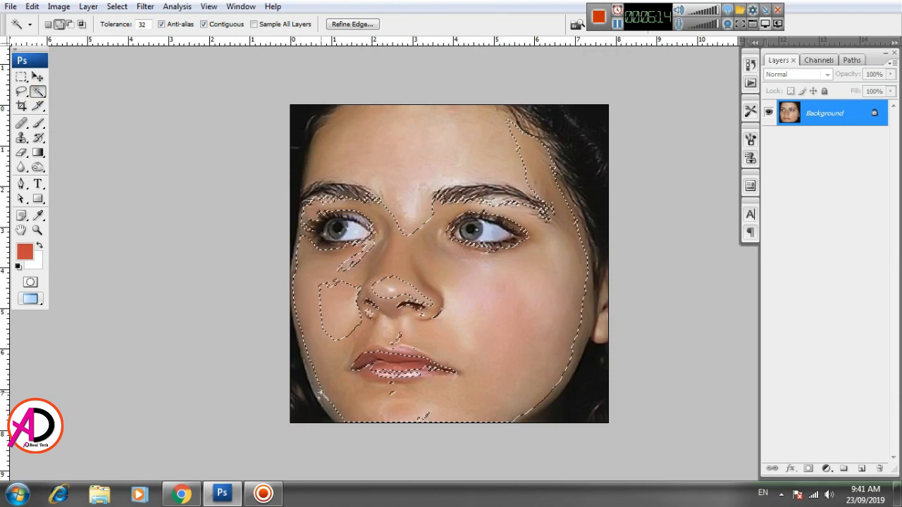
left_click(321, 388, "shift")
left_click(338, 293, "shift")
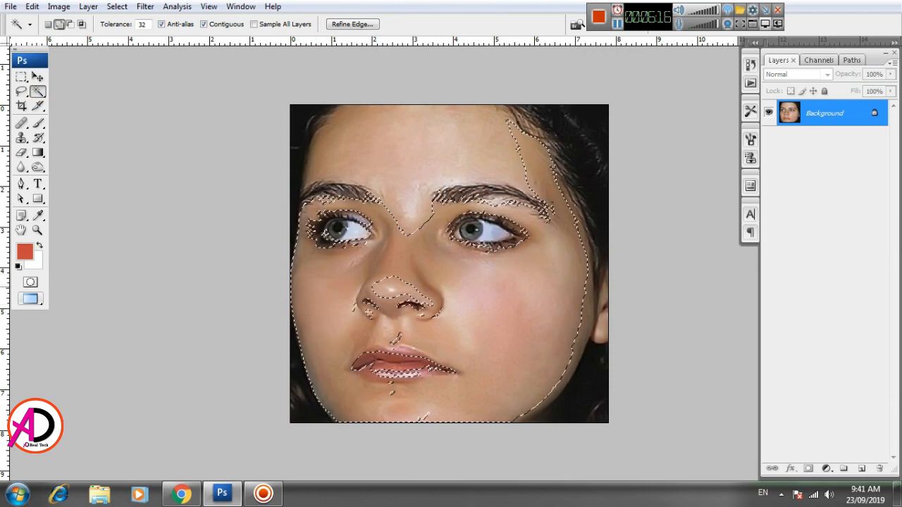
- Add the nose tip, the area between the eyebrows and the whole forehead to the Magic Wand selection
left_click(399, 278, "shift")
left_click(410, 201, "shift")
left_click(408, 165, "shift")
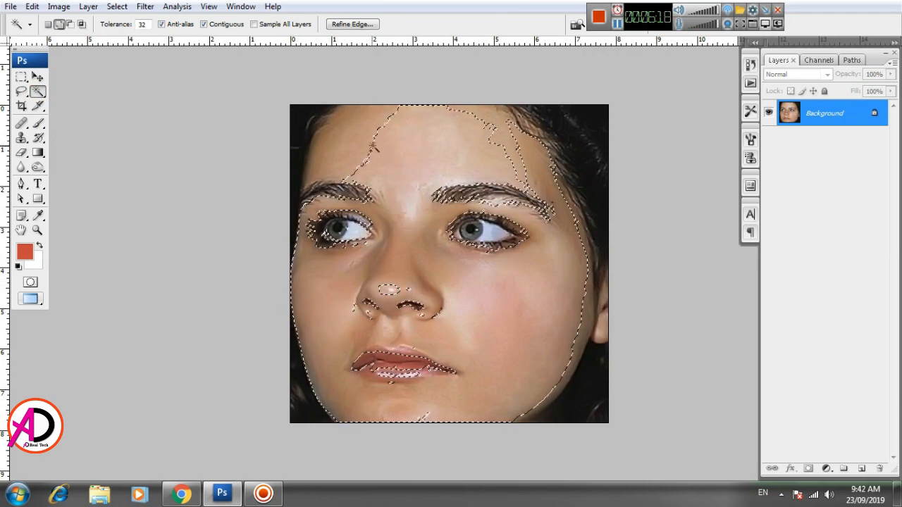
left_click(359, 144, "shift")
left_click(332, 131, "shift")
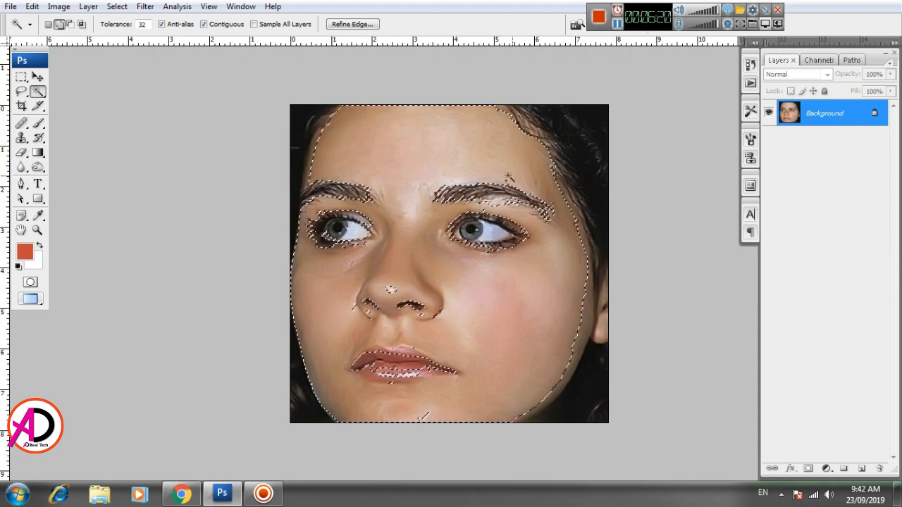
- Extend the skin selection to the outer edge of the cheek and jaw and to the small unselected sliver on the chin
left_click(567, 250, "shift")
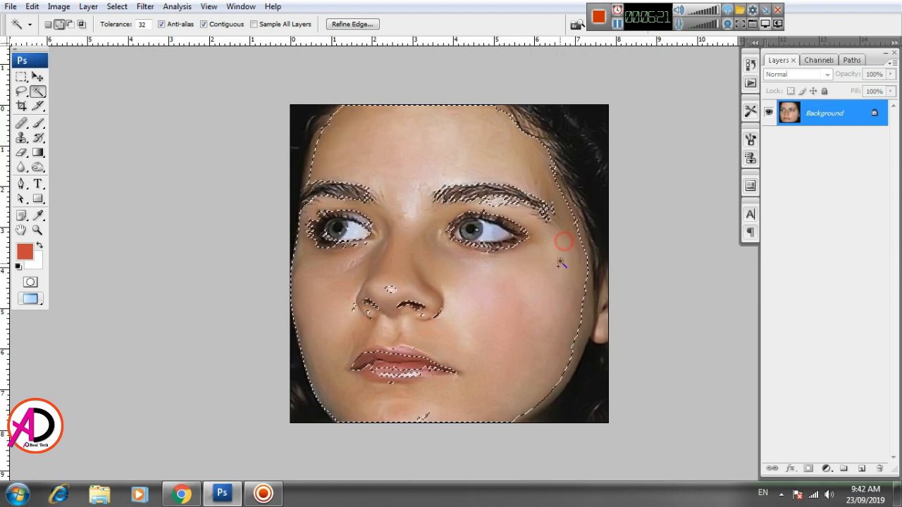
left_click(569, 347, "shift")
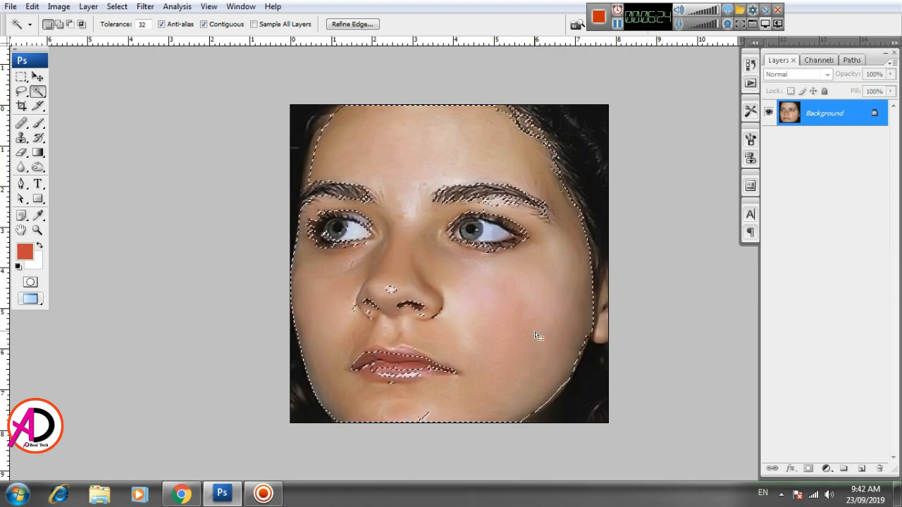
left_click_drag(504, 352, 516, 326)
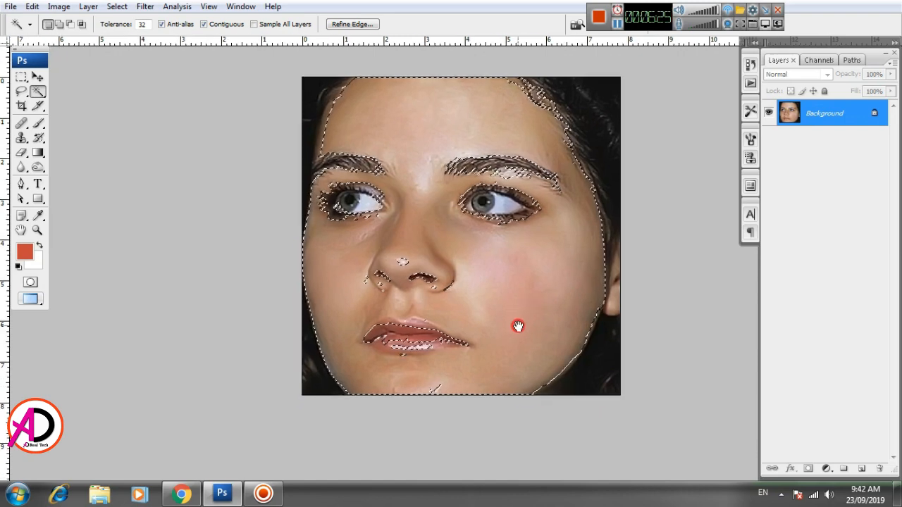
left_click(433, 385, "alt")
left_click(431, 384, "shift")
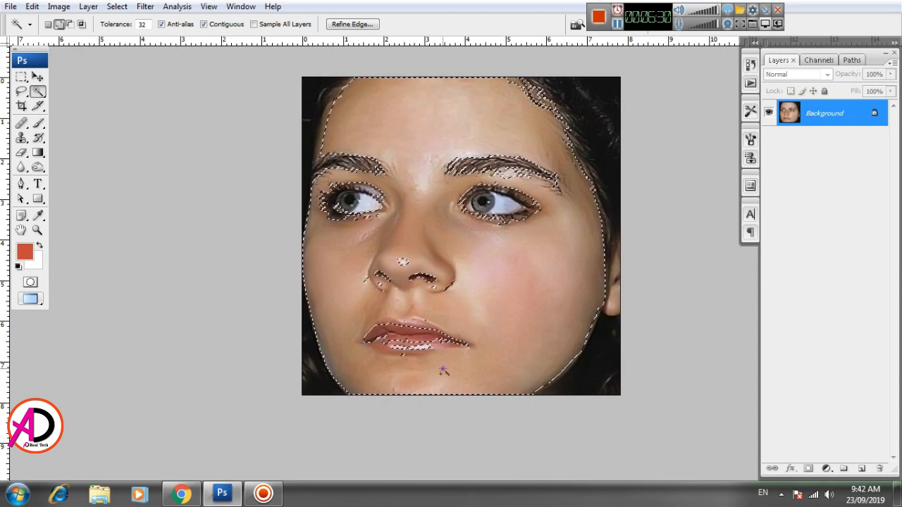
- Subtract the lips from the skin selection by tracing their outline with the Lasso tool
scroll(463, 365, "up", 1)
scroll(463, 364, "up", 3)
left_click_drag(484, 353, 493, 350)
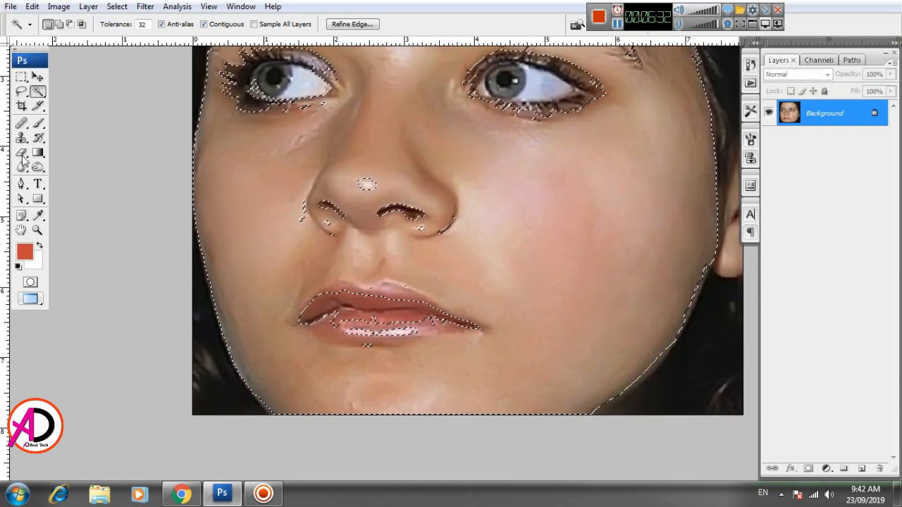
left_click(21, 92)
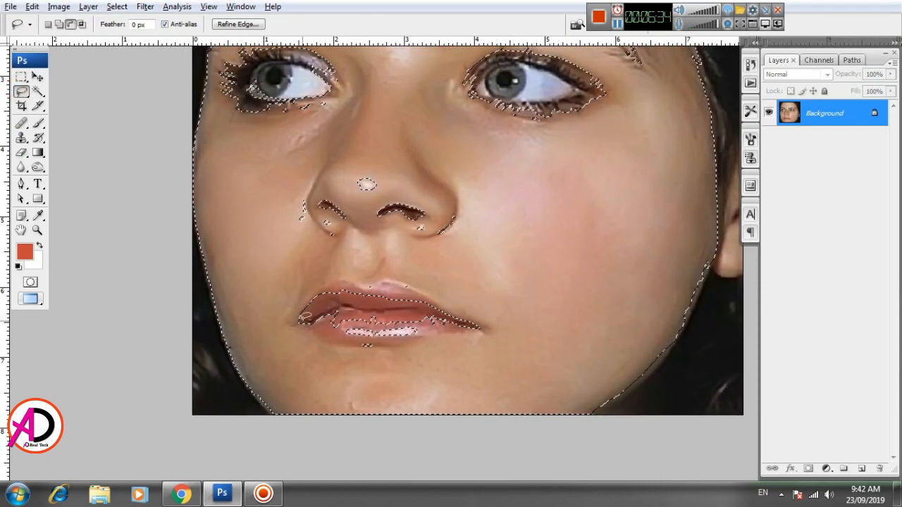
left_click_drag(296, 321, 293, 324)
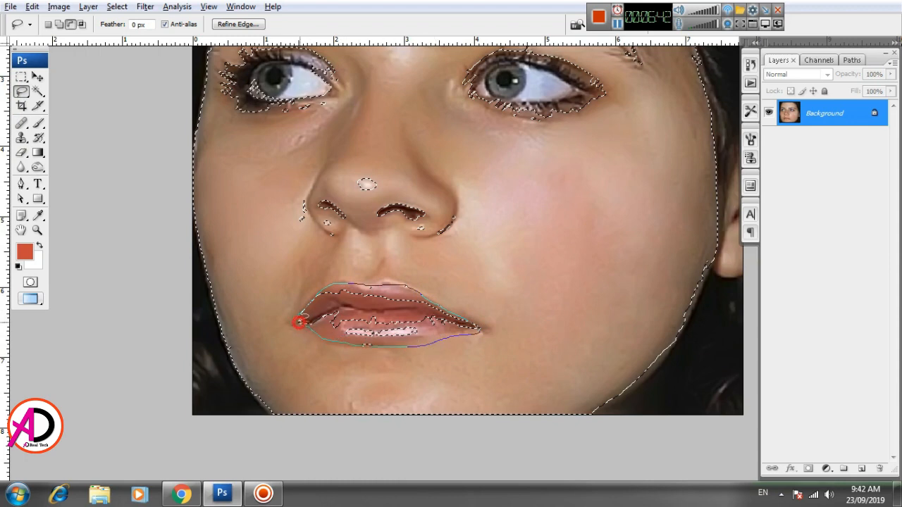
left_click_drag(299, 322, 299, 322)
- Add the small unselected patches beside the nostrils and the highlight on the nose tip to the selection with the Lasso
scroll(421, 345, "down", 5)
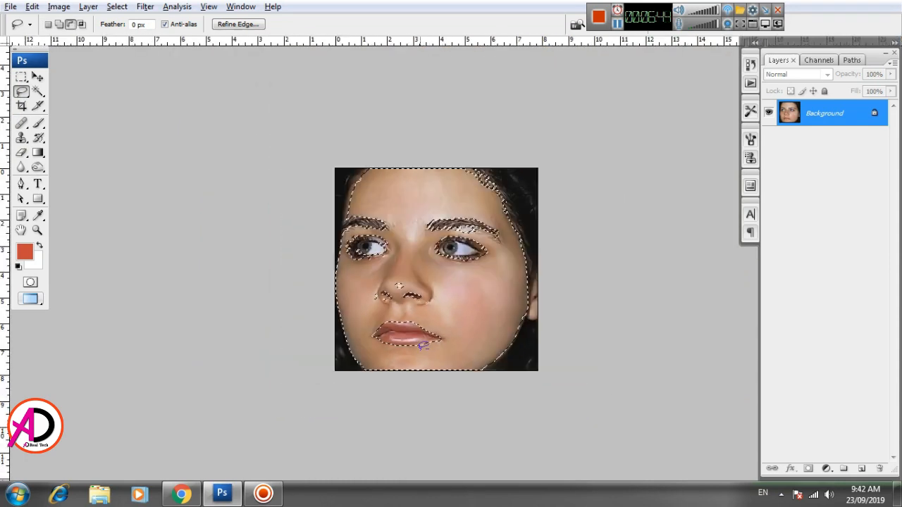
scroll(421, 345, "up", 2)
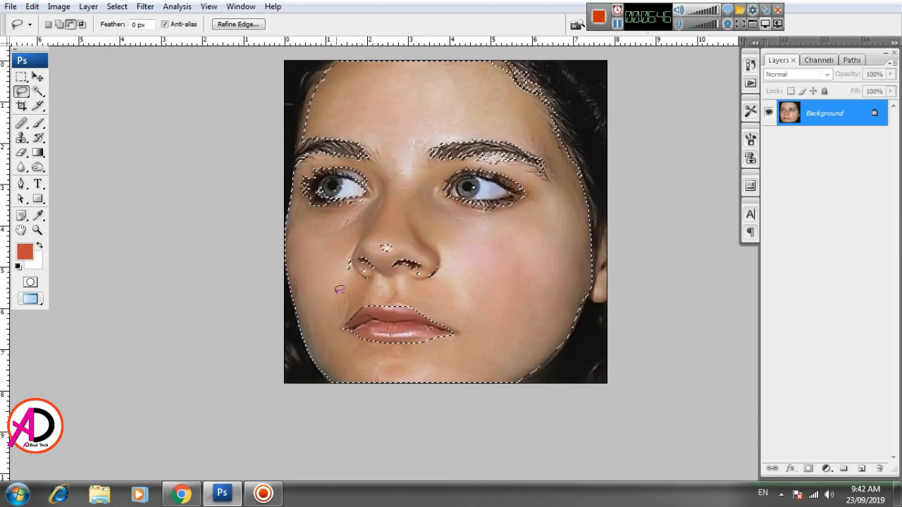
scroll(339, 290, "up", 3)
mouse_move(357, 185)
left_mouse_down()
mouse_move(354, 229)
mouse_move(360, 249)
left_mouse_up()
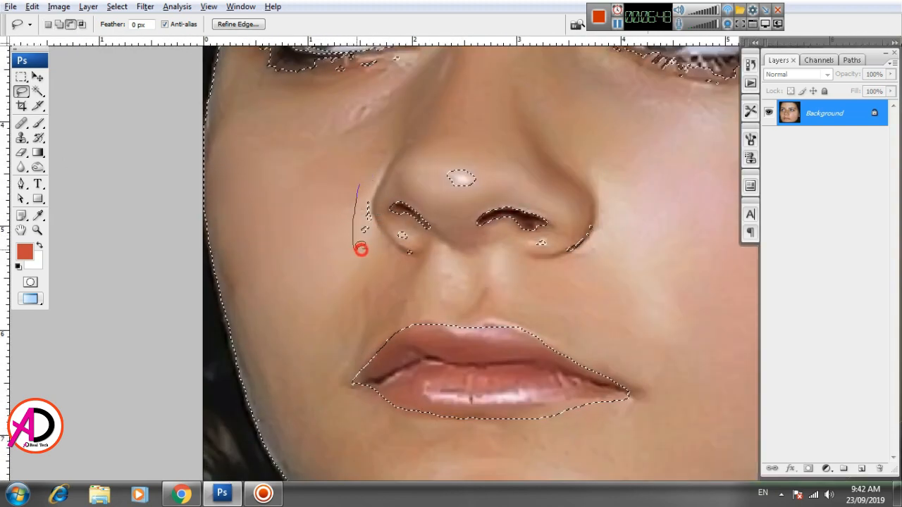
mouse_move(374, 189)
left_mouse_down()
mouse_move(351, 199)
mouse_move(363, 248)
left_mouse_up()
left_click_drag(377, 194, 404, 264)
left_click_drag(407, 222, 401, 220)
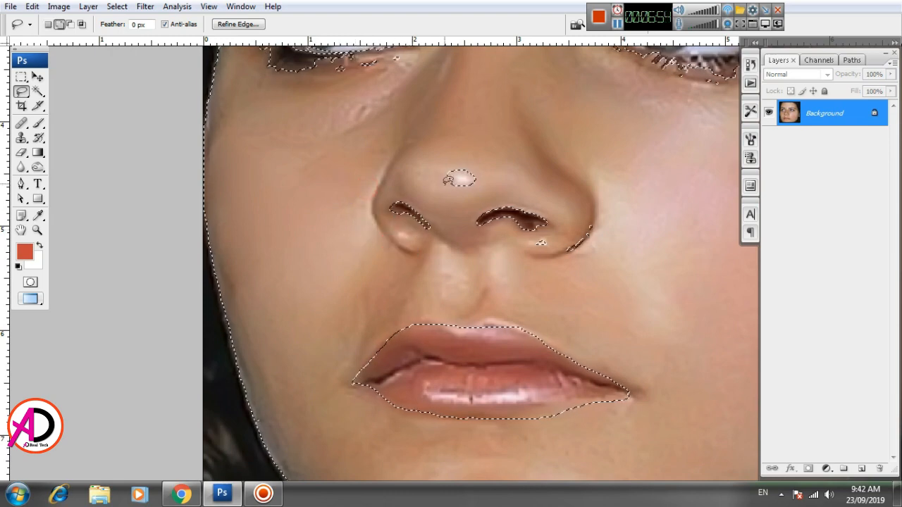
left_click_drag(440, 164, 464, 190)
scroll(446, 158, "down", 10)
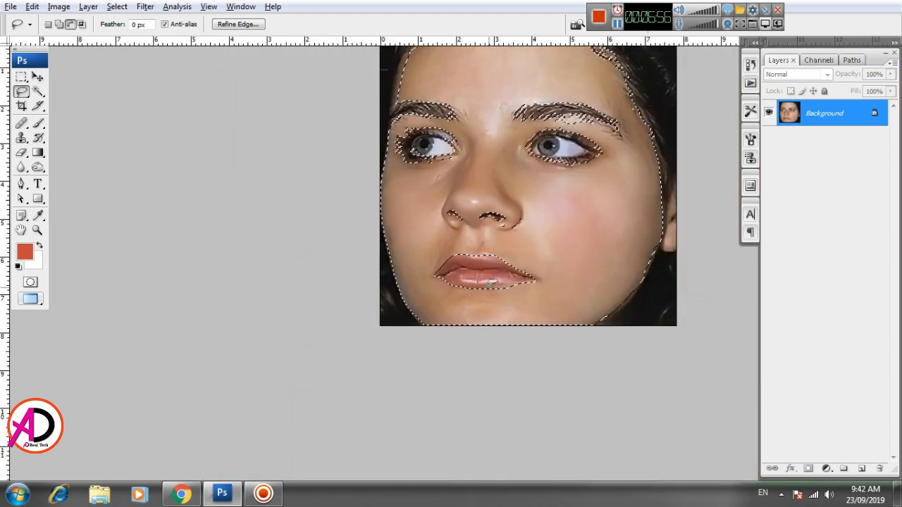
- Feather the face skin selection with a radius of 12 pixels
left_click_drag(545, 305, 525, 309)
right_click(483, 196)
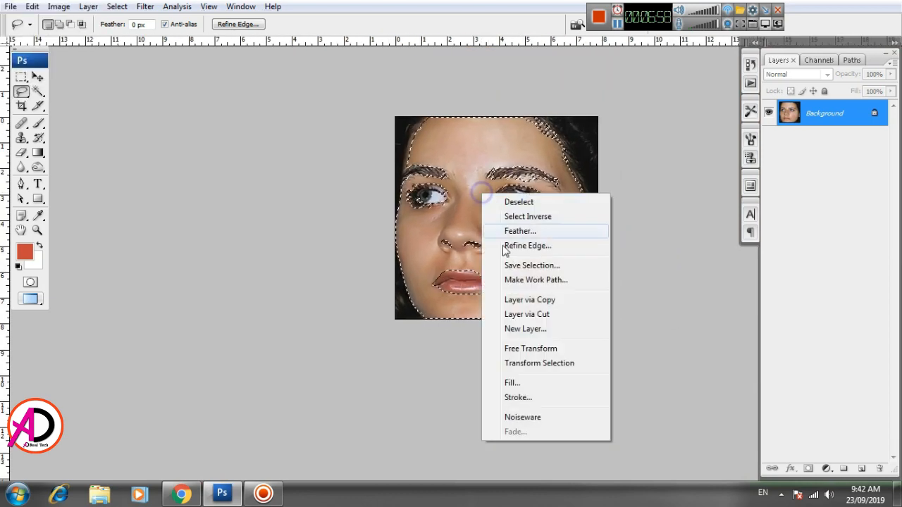
left_click(520, 231)
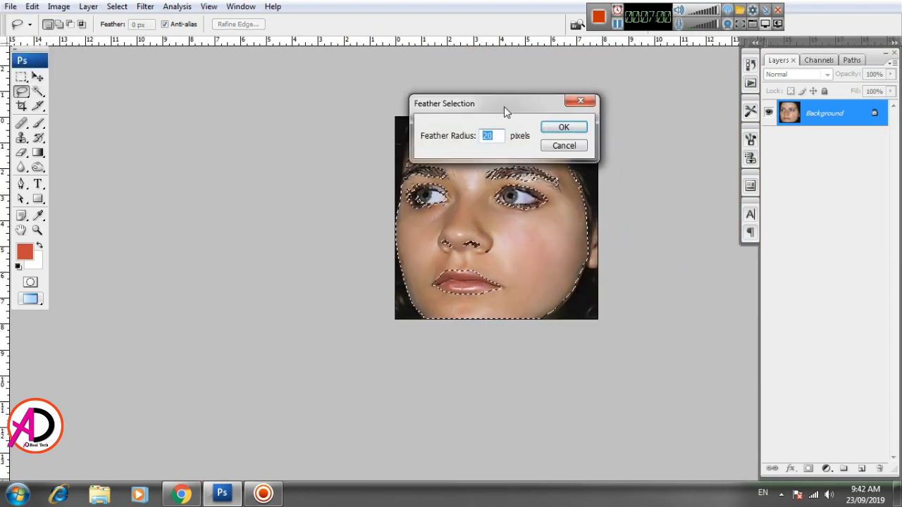
left_click_drag(503, 107, 358, 115)
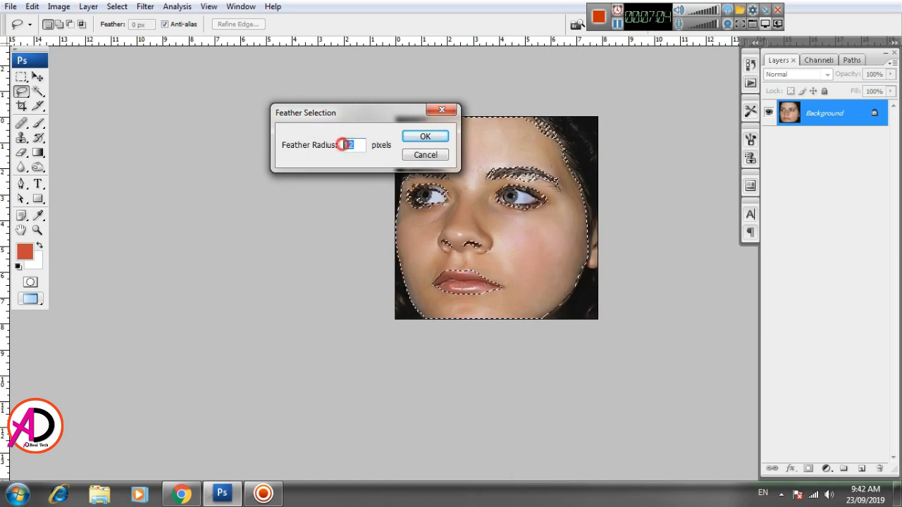
left_click(425, 138)
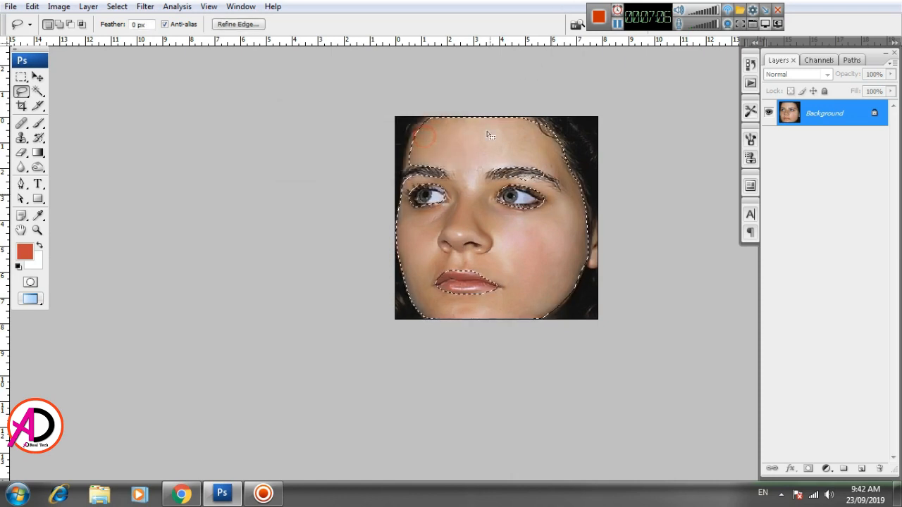
- Try an automatic contrast correction on the feathered face skin selection
left_click(59, 6)
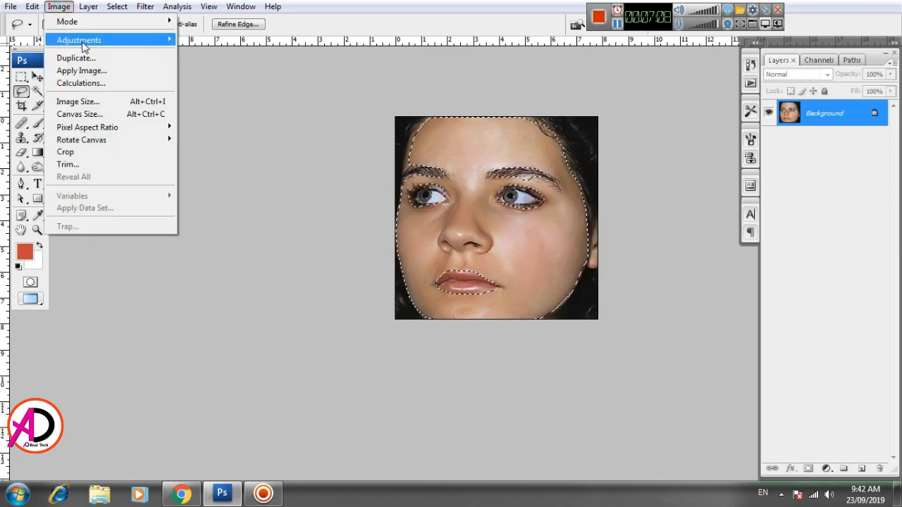
mouse_move(106, 41)
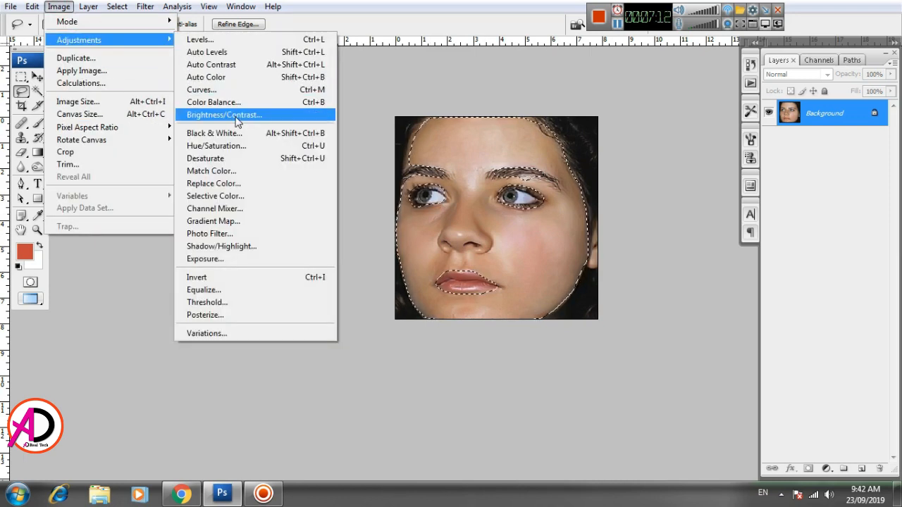
left_click(231, 64)
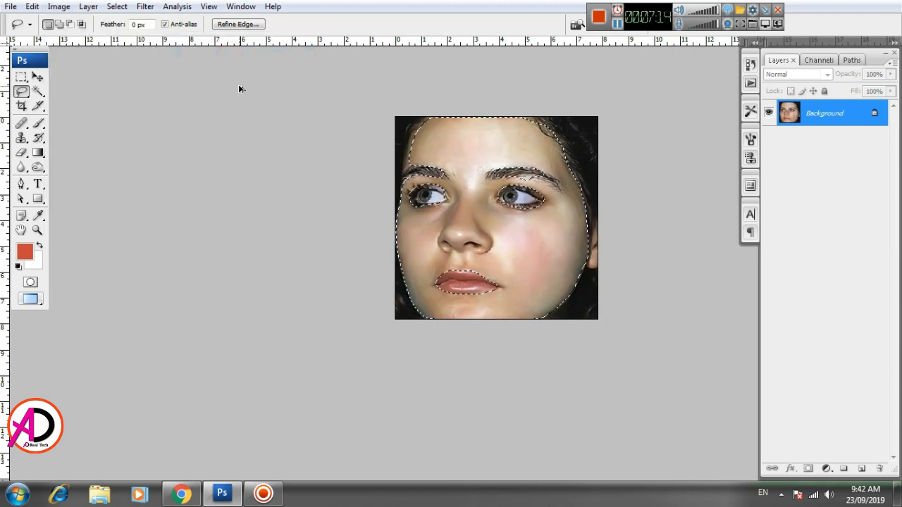
- Brighten the selected face skin with a Curves adjustment, moving the RGB midpoint to input 123 and output 136
left_click(58, 6)
mouse_move(70, 40)
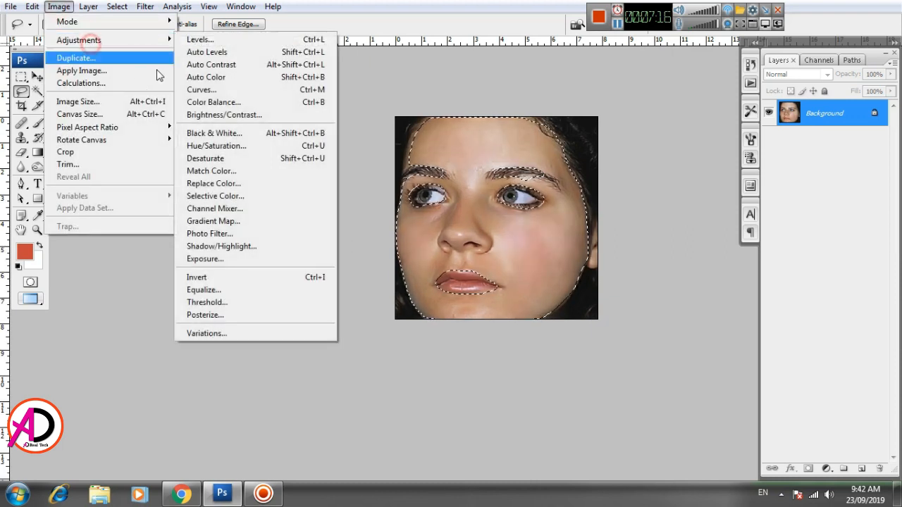
left_click(211, 89)
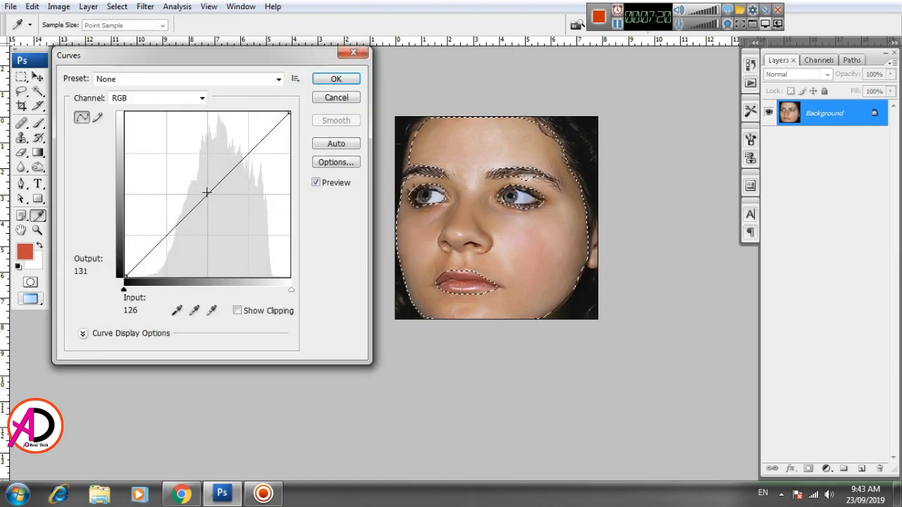
left_click(205, 191)
left_click_drag(204, 191, 203, 192)
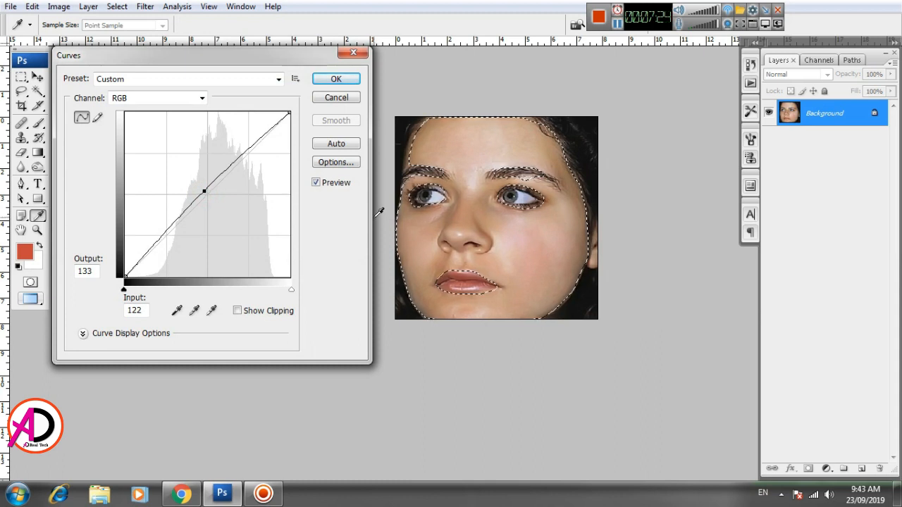
key("Up")
key("Up")
key("Up")
key("Right")
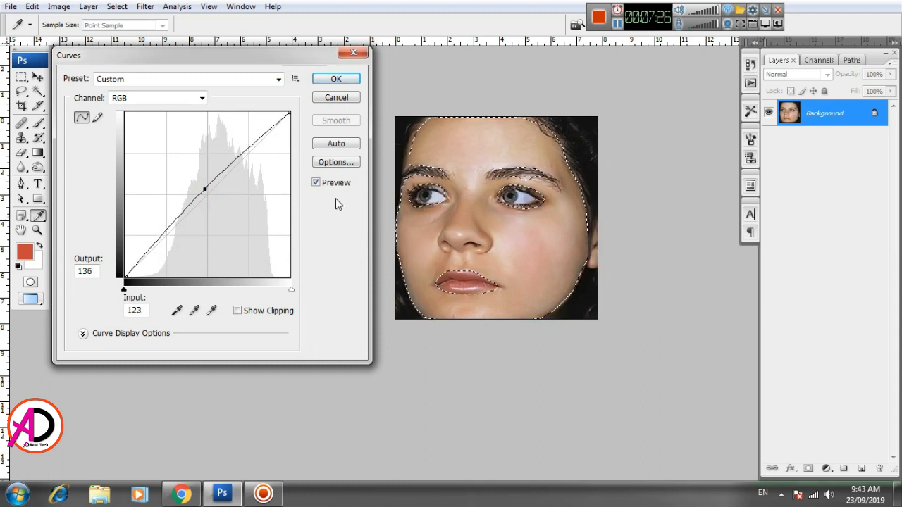
left_click(337, 79)
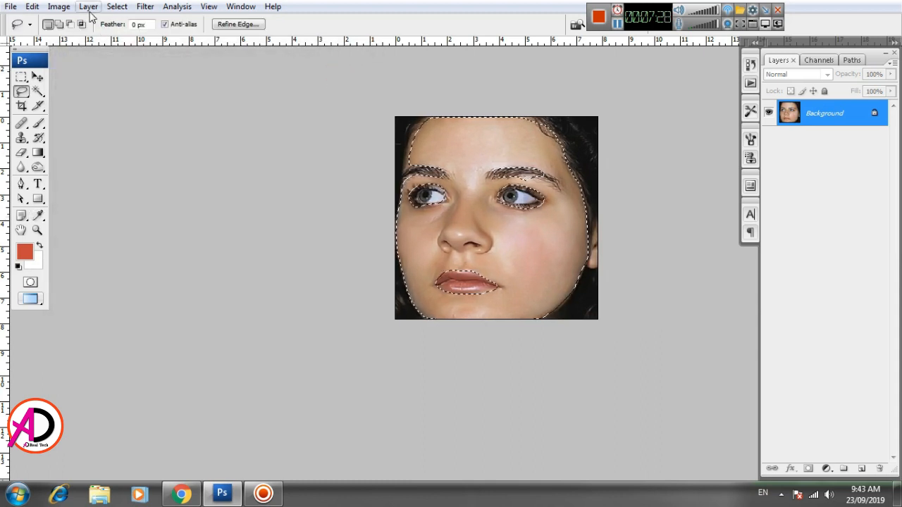
- Apply Levels to the selected face skin with the midtone input at 1.12 and the white input at 247
left_click(59, 6)
mouse_move(63, 41)
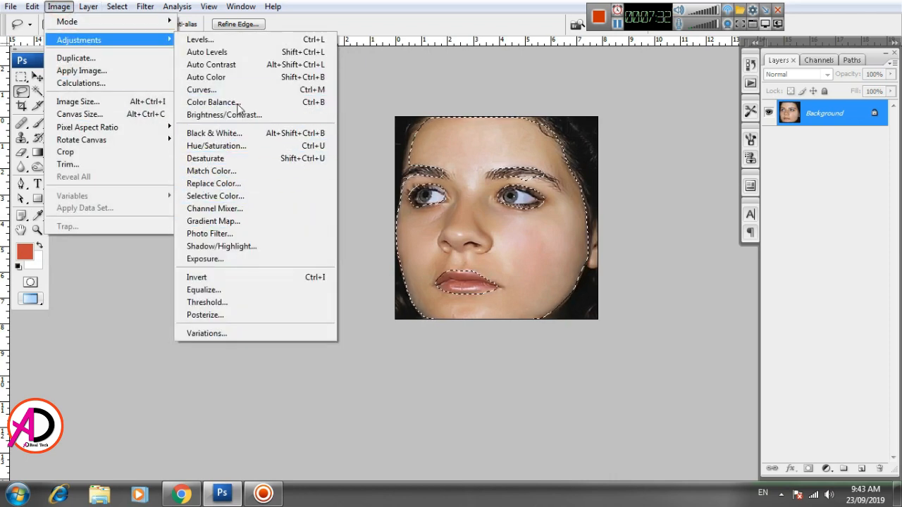
left_click(200, 39)
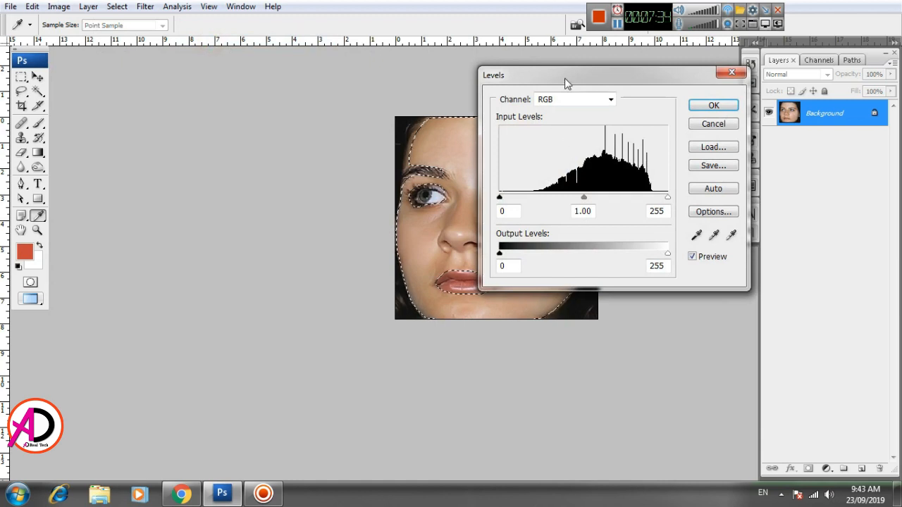
left_click_drag(567, 84, 152, 73)
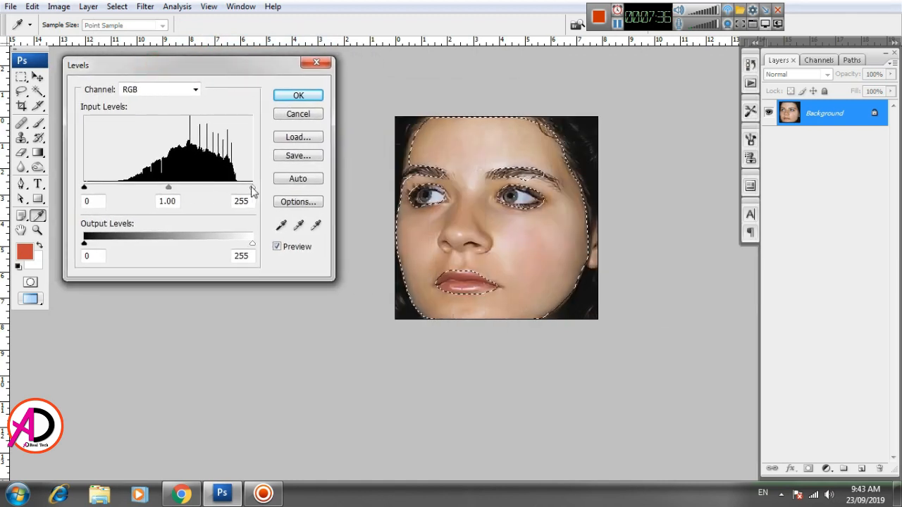
left_click_drag(252, 188, 247, 188)
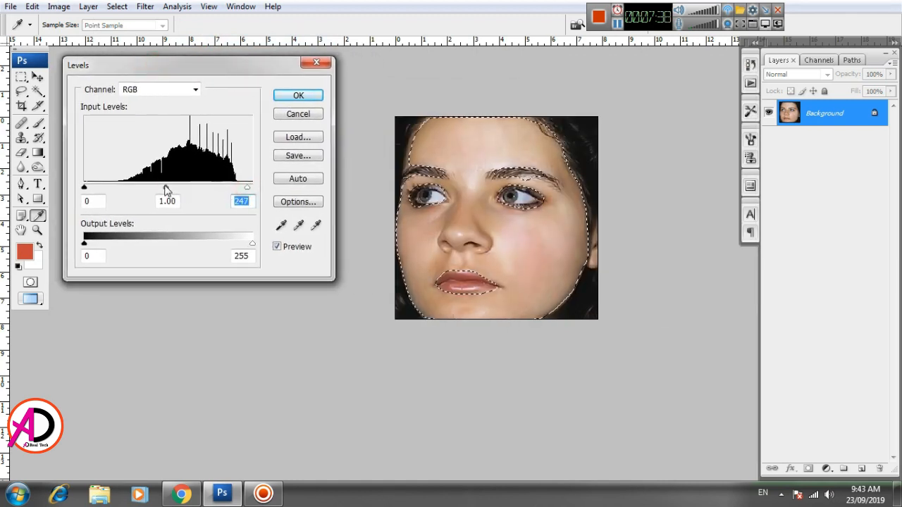
left_click_drag(165, 188, 159, 189)
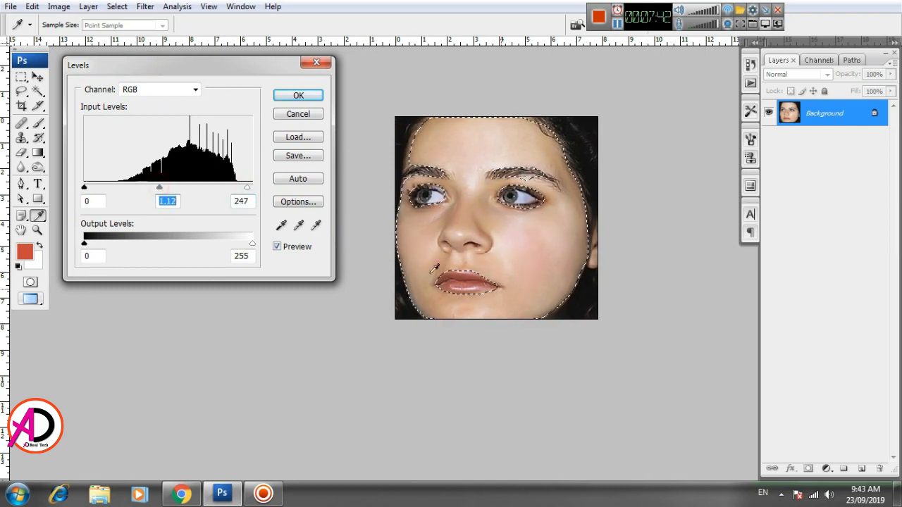
left_click(296, 95)
- Apply Color Balance to the skin midtones with Cyan/Red -12, Magenta/Green -5 and Yellow/Blue -10
scroll(300, 202, "up", 1)
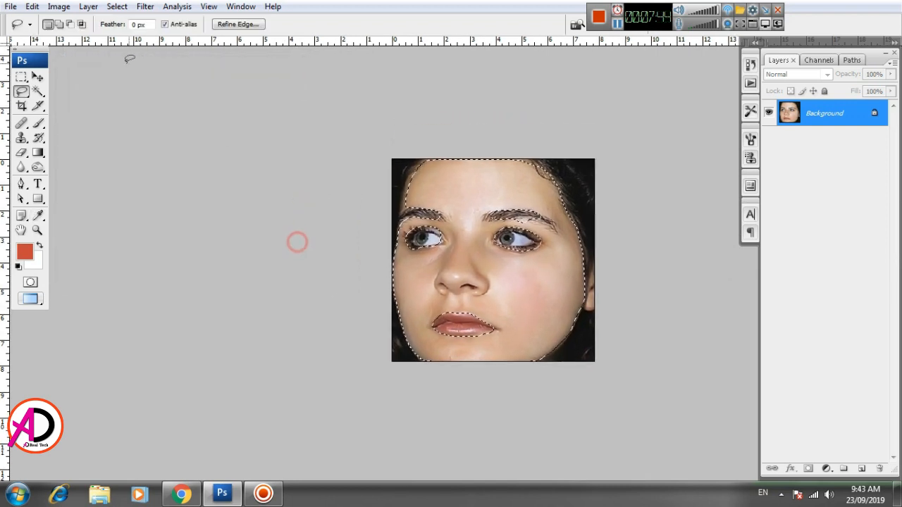
left_click(58, 7)
mouse_move(81, 40)
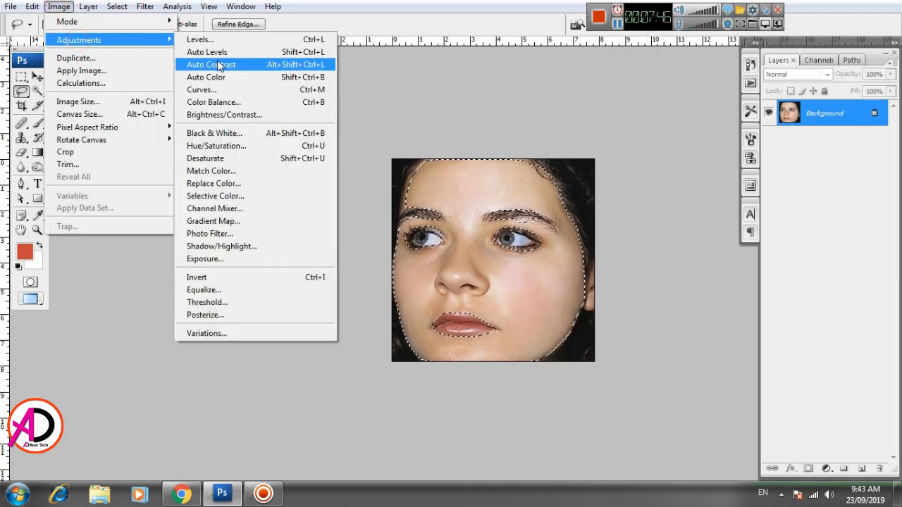
left_click(213, 102)
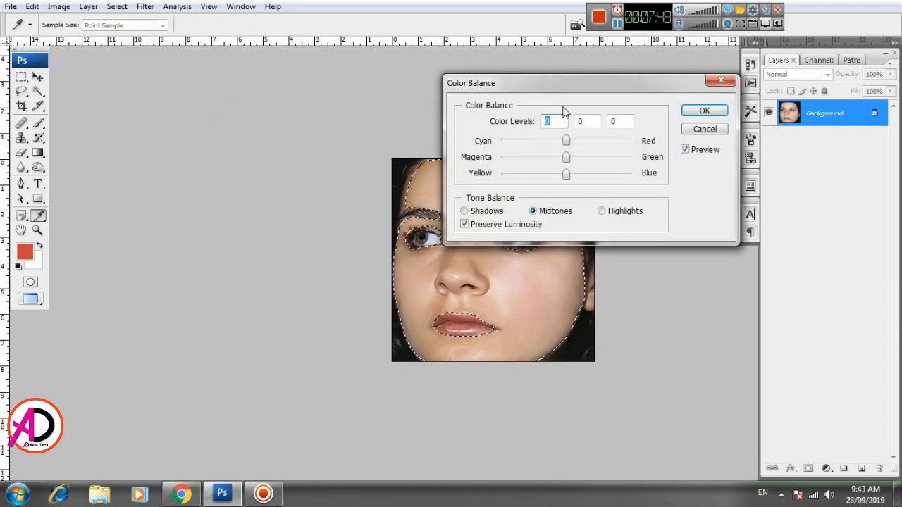
left_click_drag(505, 81, 166, 66)
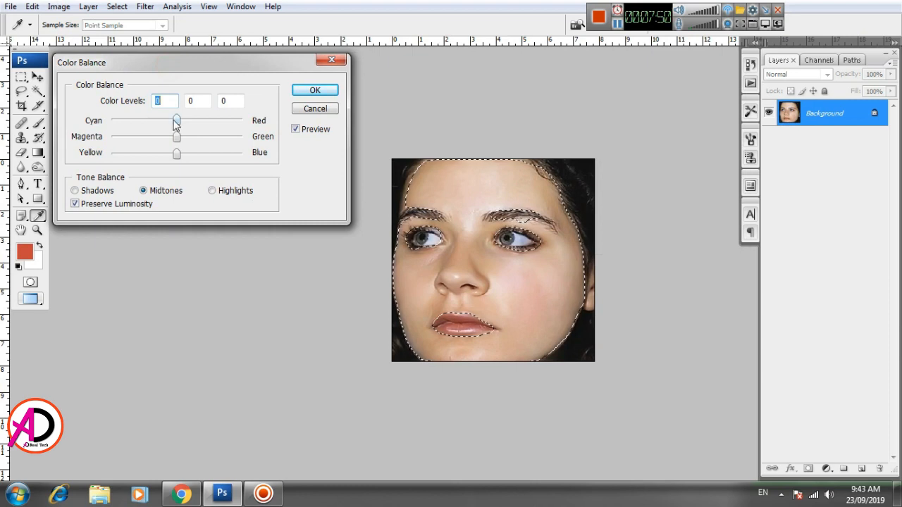
left_click_drag(177, 121, 175, 122)
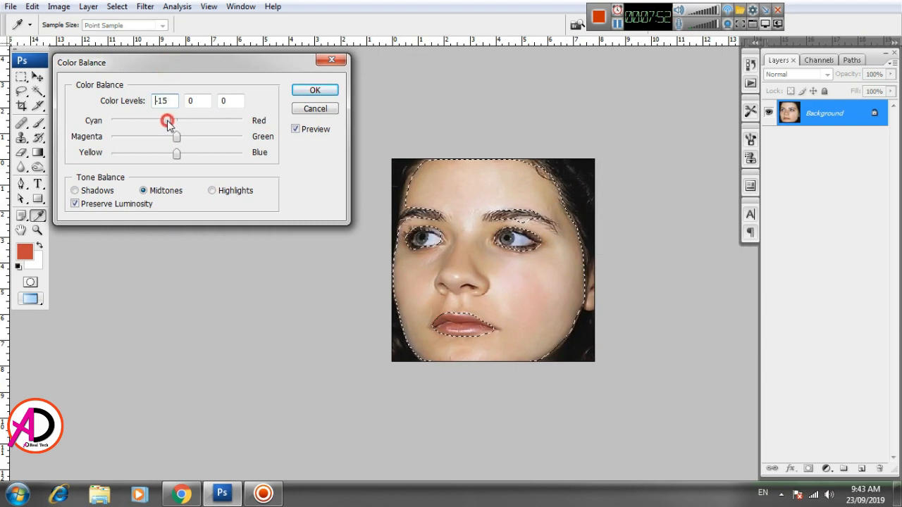
left_click_drag(170, 123, 169, 121)
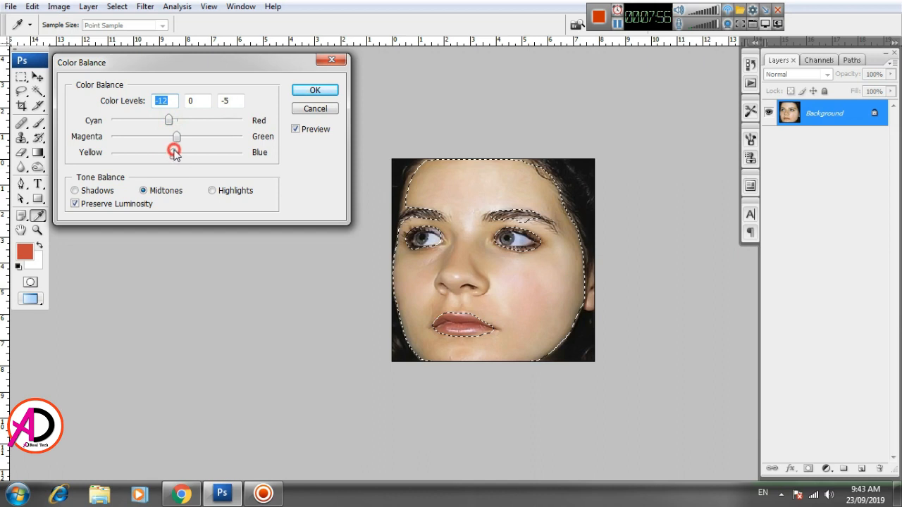
left_click(174, 153)
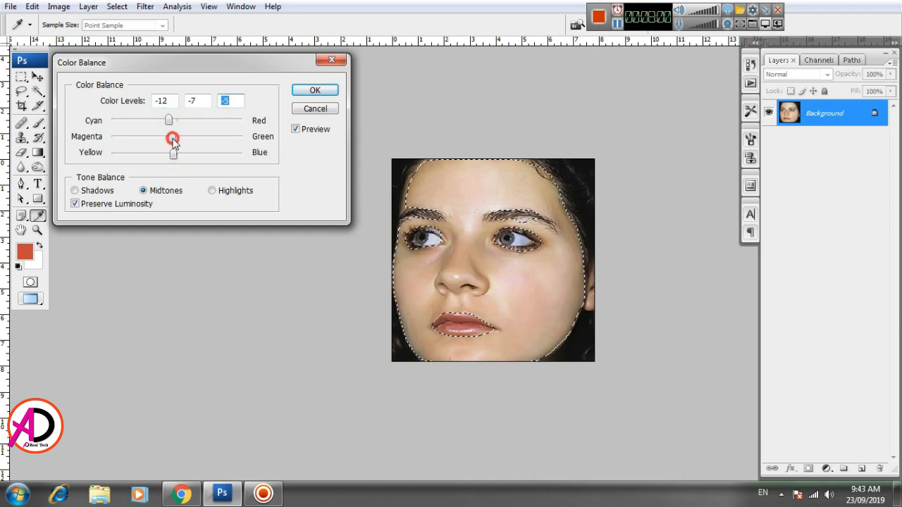
left_click(172, 138)
left_click_drag(170, 155, 169, 151)
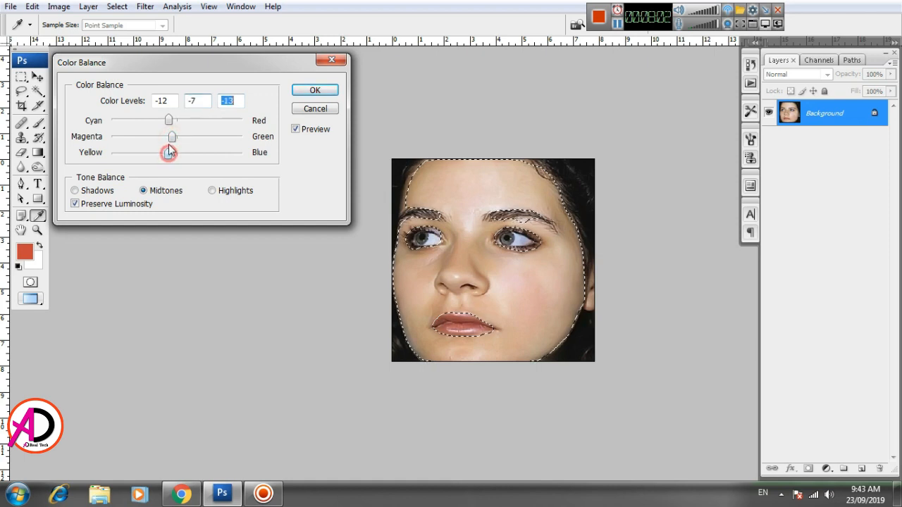
left_click(174, 138)
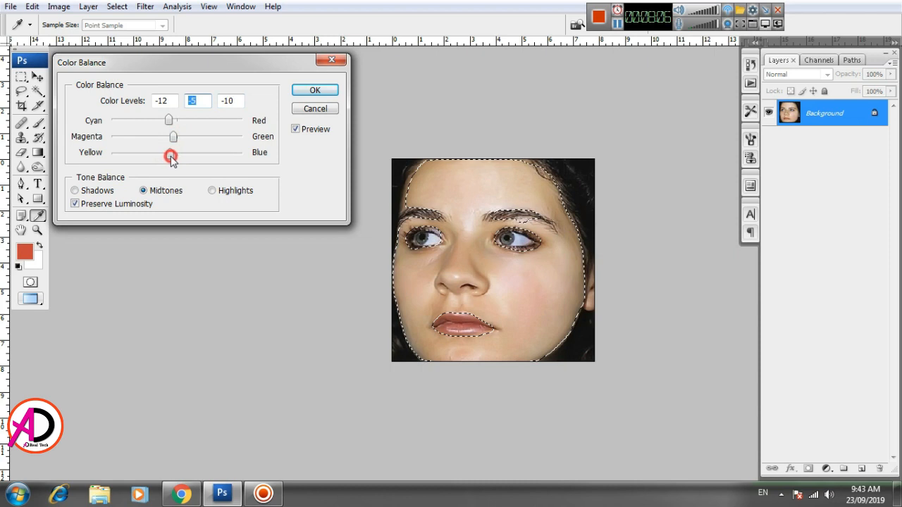
left_click(314, 91)
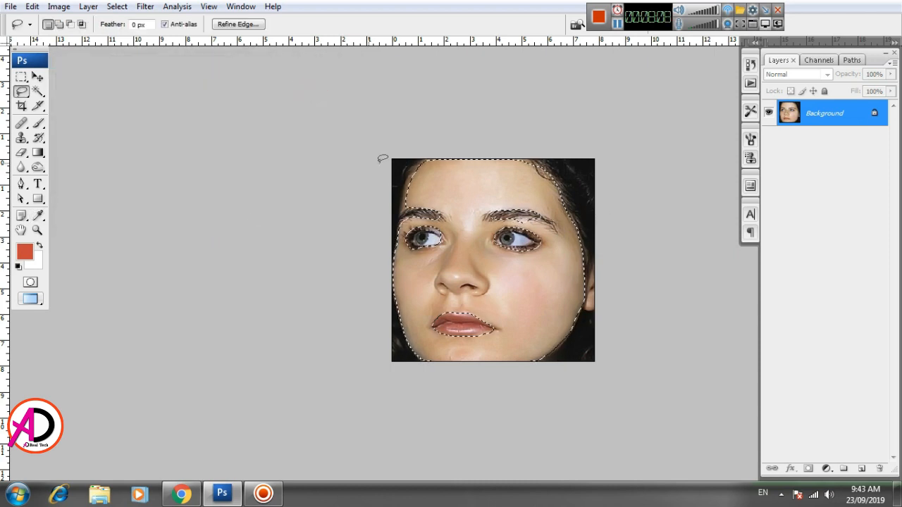
- Apply Selective Color to the Reds of the selected skin with Cyan -12%, Yellow -6% and Black -13%
left_click(60, 7)
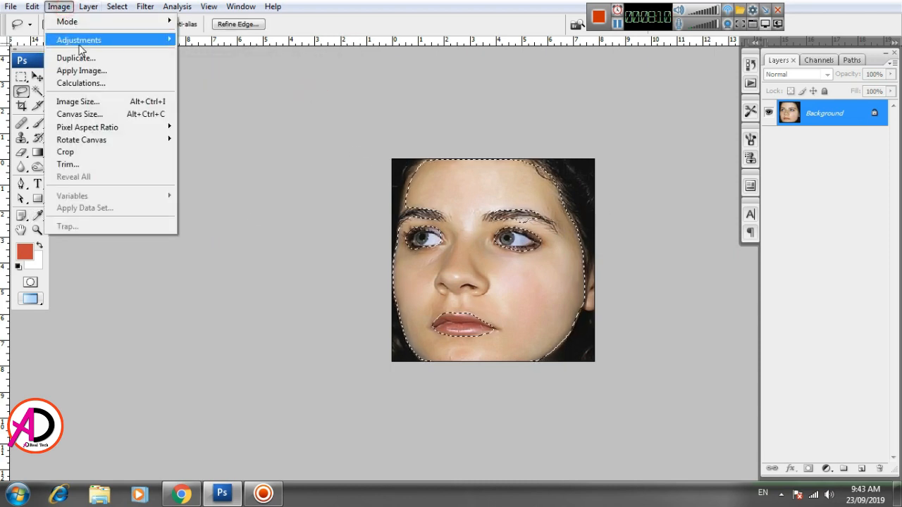
mouse_move(71, 40)
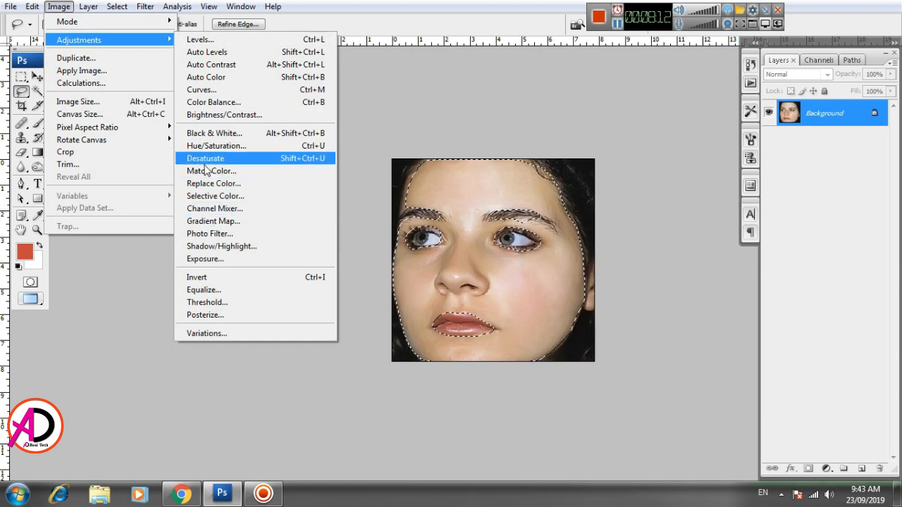
left_click(216, 198)
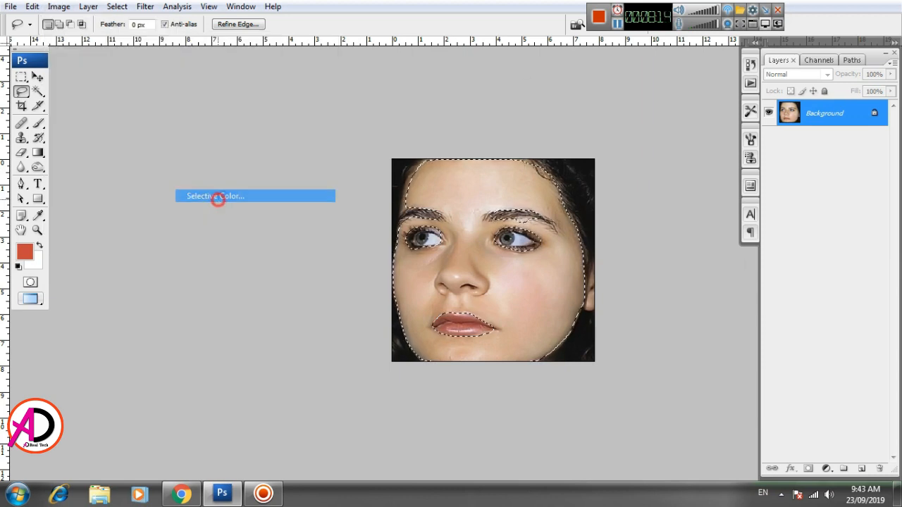
left_click_drag(578, 92, 150, 86)
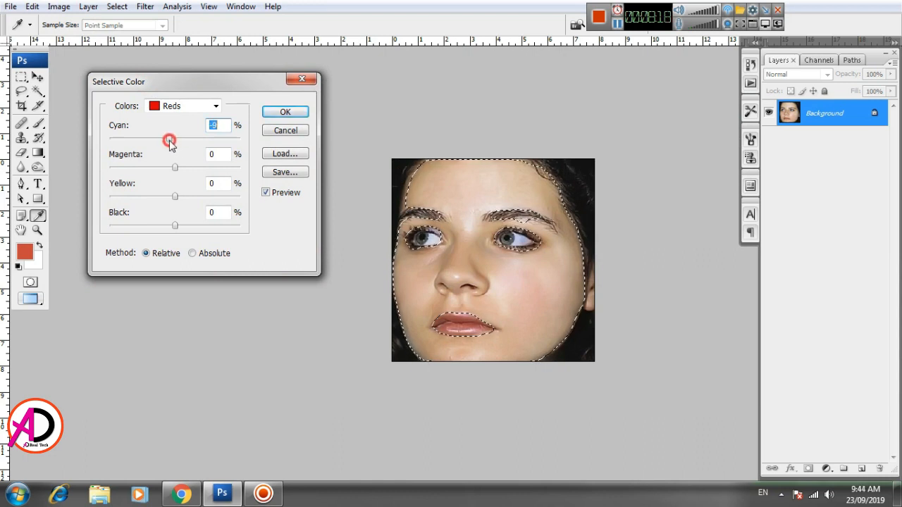
left_click_drag(167, 143, 169, 141)
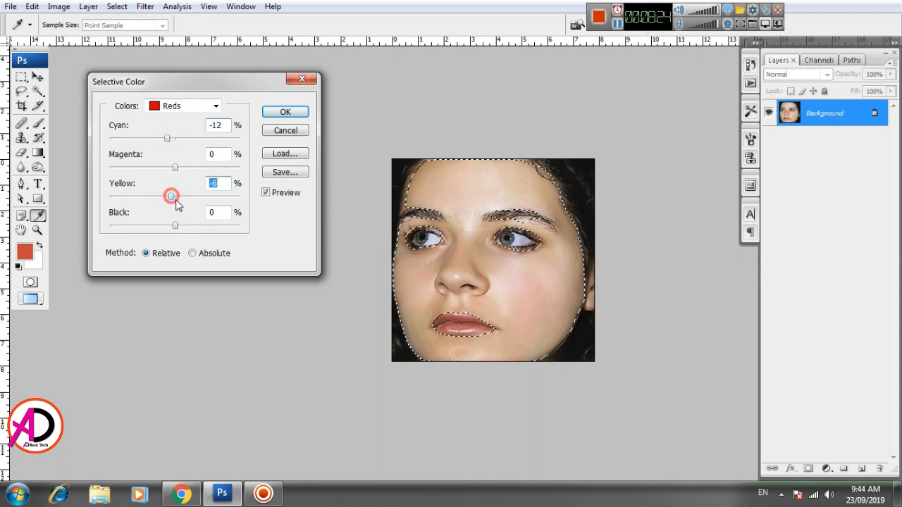
left_click_drag(175, 225, 177, 226)
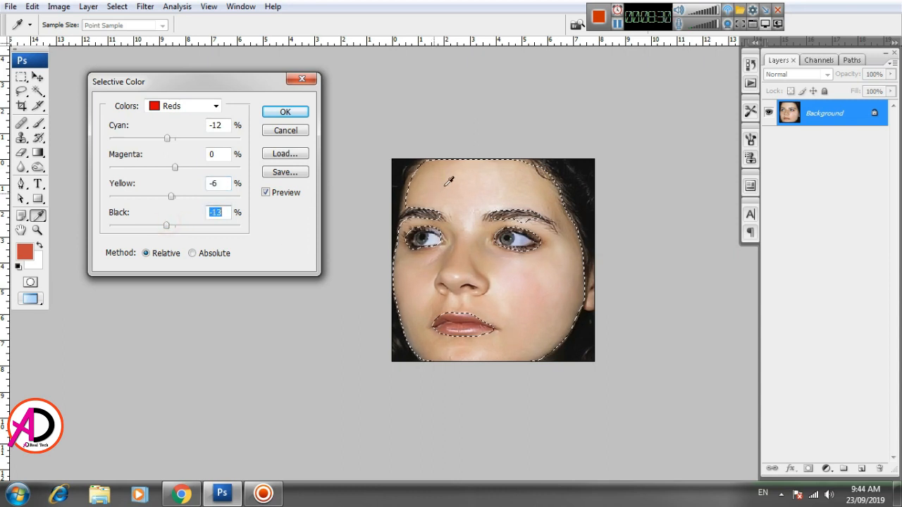
left_click(285, 112)
- Deselect the face skin
left_click_drag(513, 273, 426, 274)
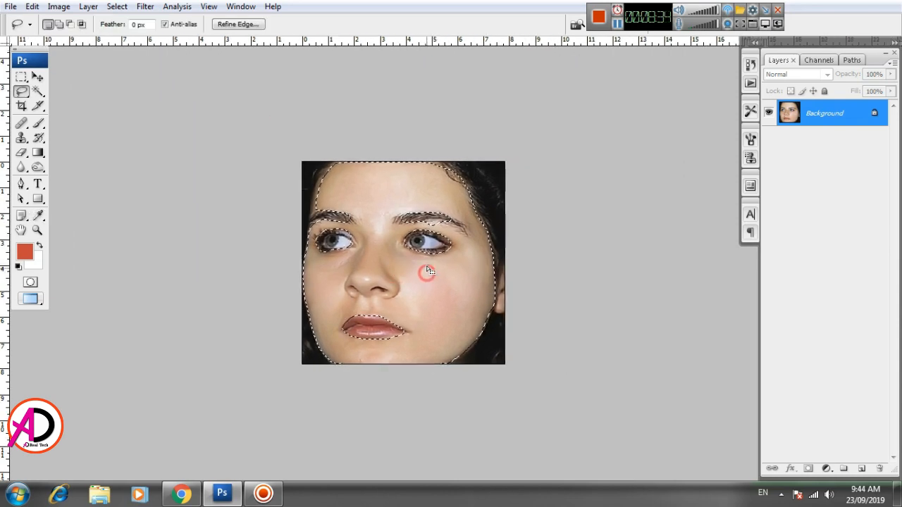
scroll(437, 256, "up", 4)
scroll(439, 256, "up", 3)
key("alt+space")
left_click(498, 274)
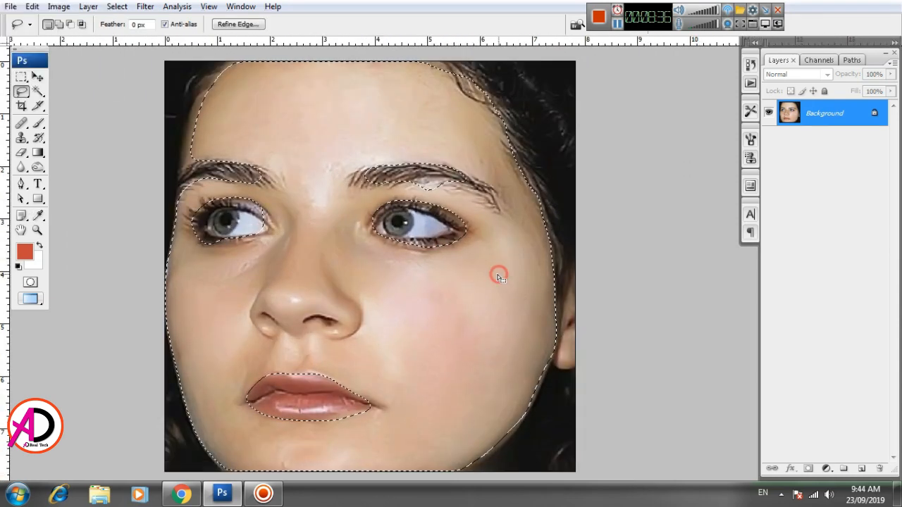
key("ctrl+d")
scroll(435, 256, "down", 5)
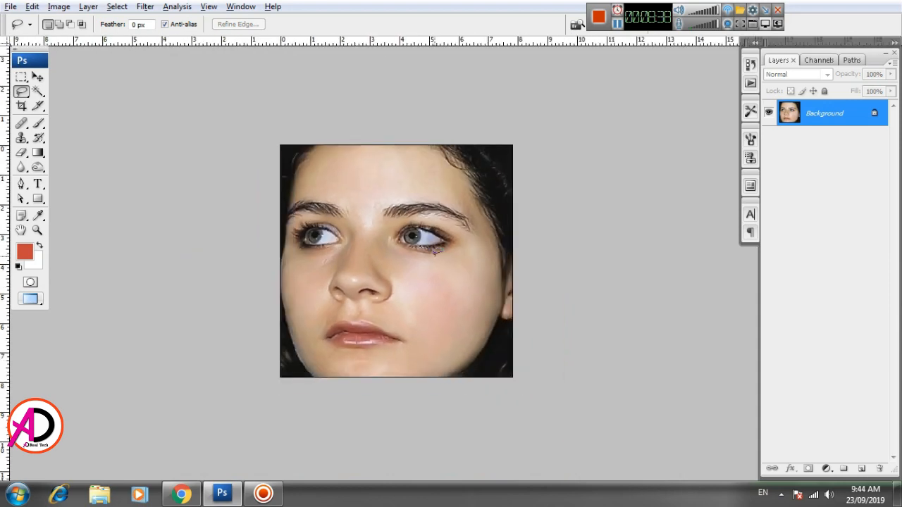
- Dodge the eyebrow on the image's left side with a 45 px brush, Midtones range and 50% exposure
scroll(437, 256, "up", 2)
key("alt+space")
left_click_drag(451, 278, 468, 277)
scroll(462, 271, "up", 4)
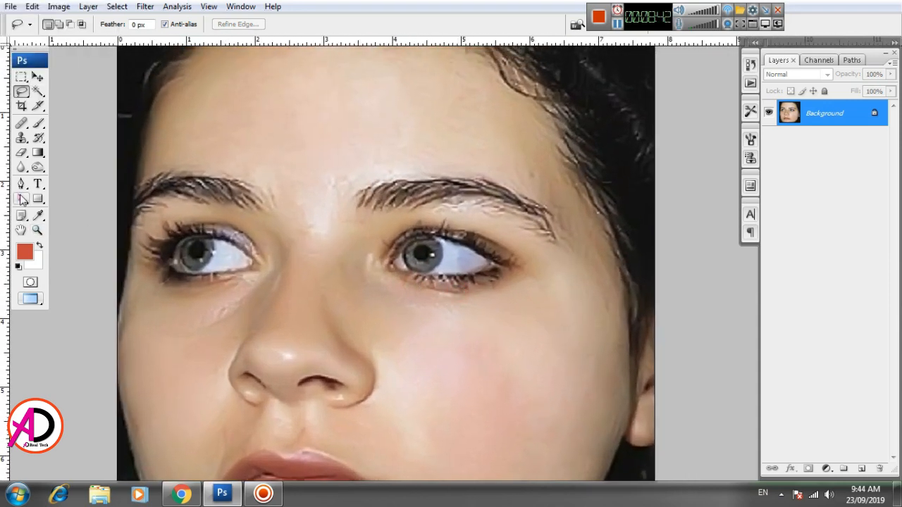
left_click(38, 170)
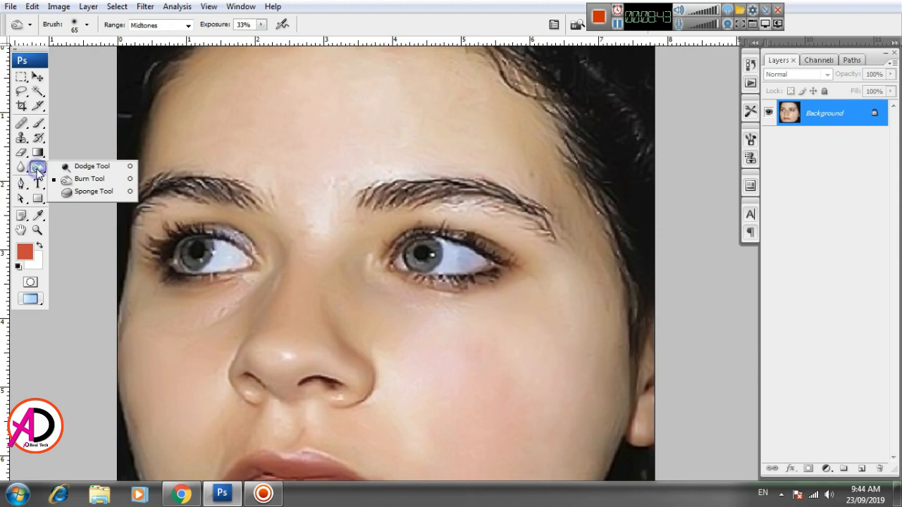
left_click(80, 167)
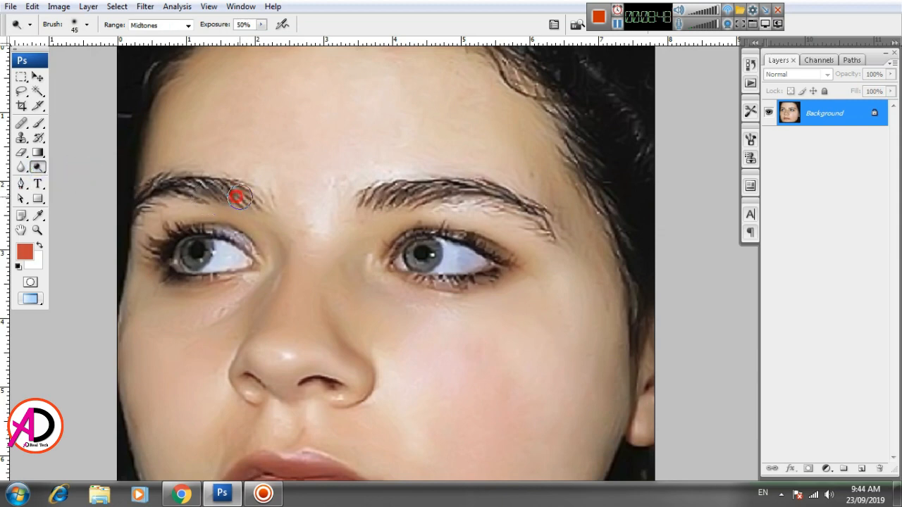
left_click_drag(238, 197, 180, 184)
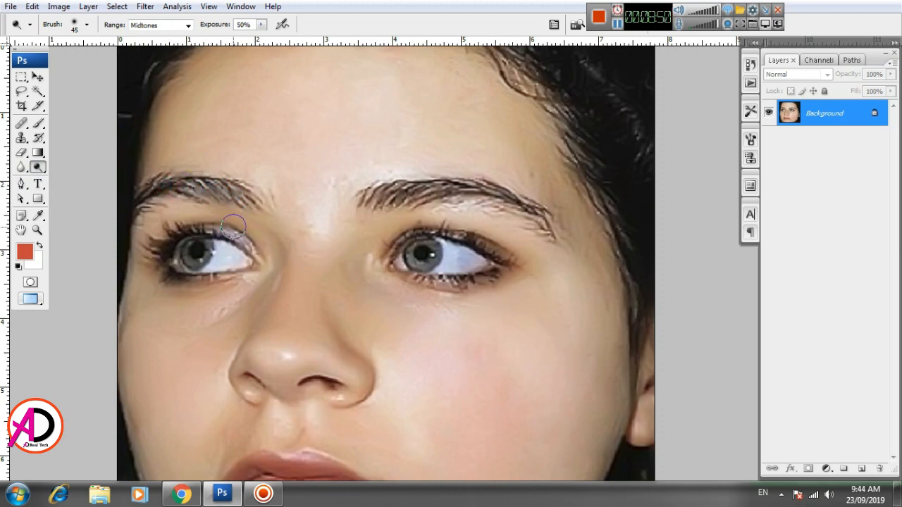
- Burn both eyebrows darker with a 45 px brush, Midtones range and 33% exposure
left_click(37, 166)
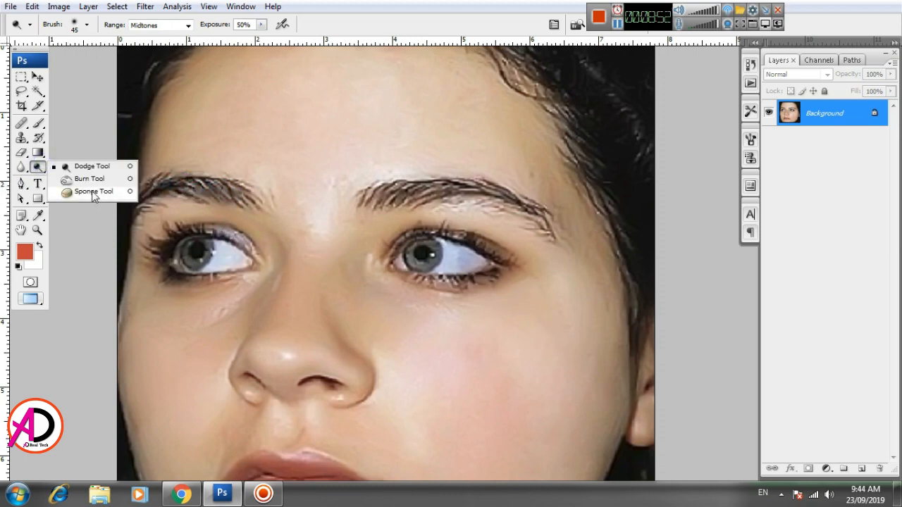
left_click(92, 184)
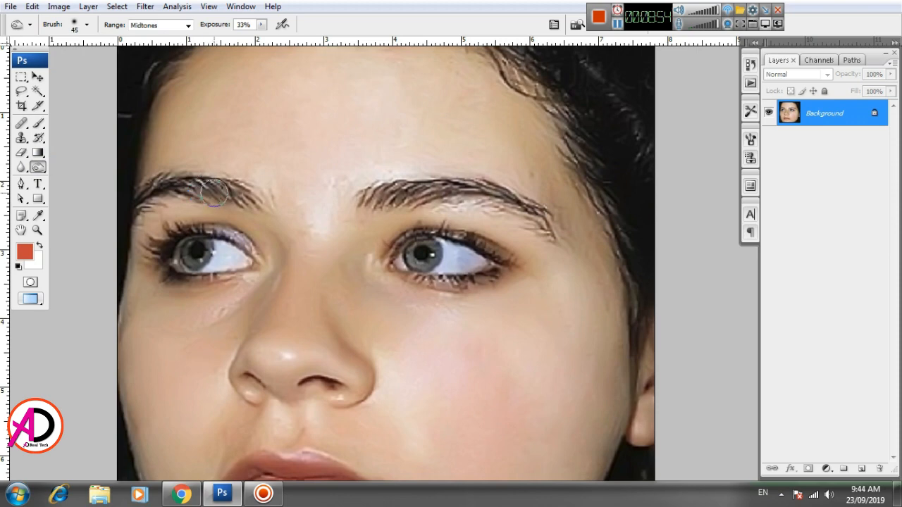
left_click_drag(243, 200, 171, 190)
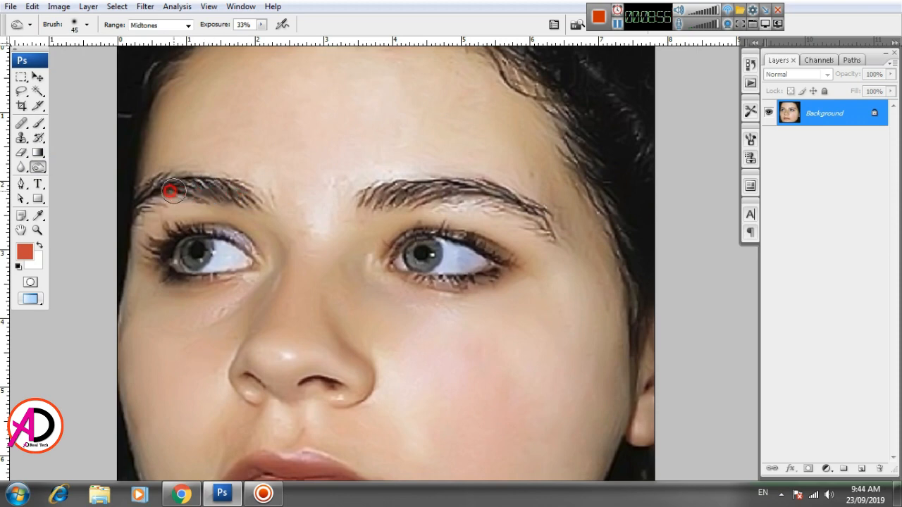
mouse_move(381, 204)
left_mouse_down()
mouse_move(486, 192)
mouse_move(522, 203)
mouse_move(548, 231)
mouse_move(491, 200)
mouse_move(409, 200)
mouse_move(422, 190)
mouse_move(476, 184)
left_mouse_up()
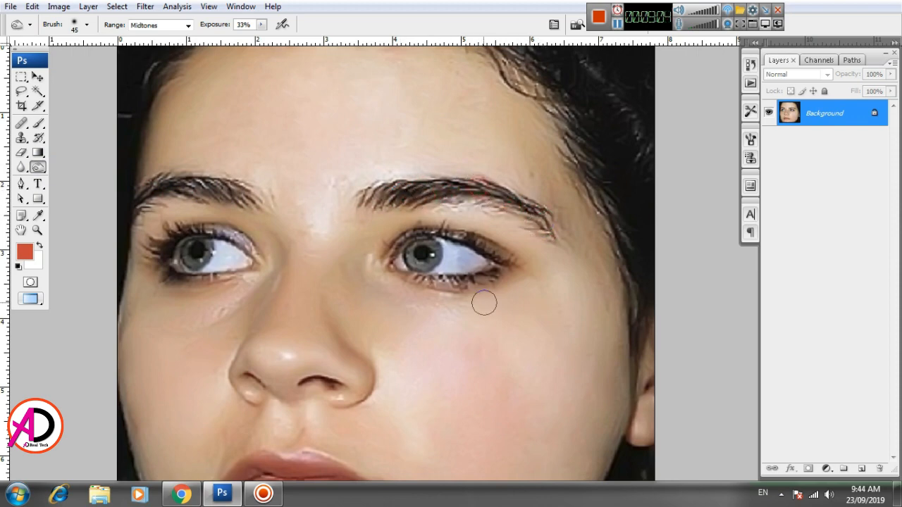
- Burn the upper and lower lash lines of the eye on the image's right side with a 25 px brush
scroll(477, 312, "up", 2)
key("[")
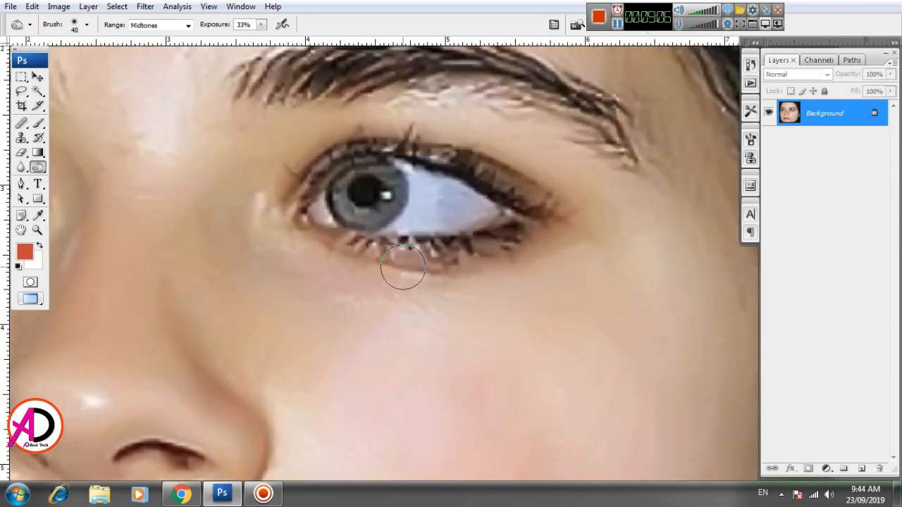
key("[")
mouse_move(352, 243)
left_mouse_down()
mouse_move(458, 250)
mouse_move(497, 237)
left_mouse_up()
mouse_move(415, 161)
left_mouse_down()
mouse_move(496, 187)
mouse_move(533, 212)
left_mouse_up()
- Burn the upper and lower lash lines of the eye on the image's left side with the same 25 px brush
left_click_drag(438, 283, 550, 285)
left_click_drag(265, 285, 447, 290)
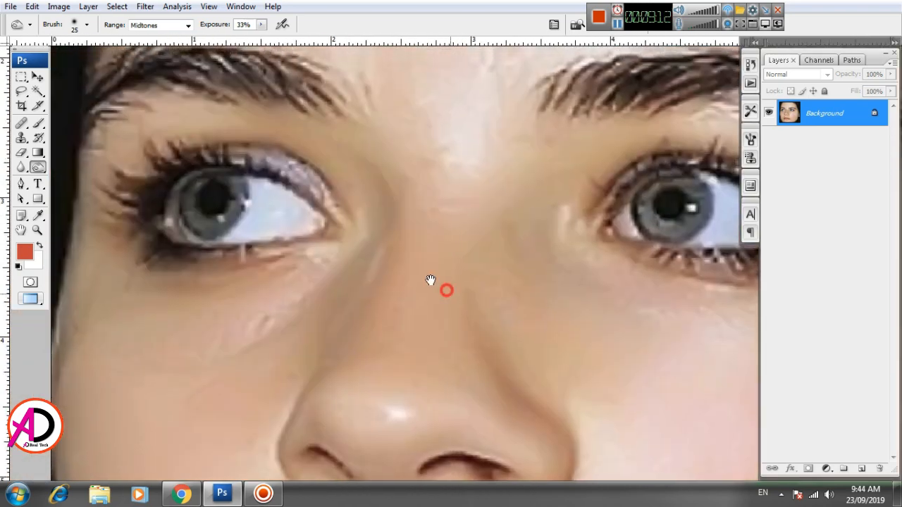
mouse_move(242, 165)
left_mouse_down()
mouse_move(255, 167)
mouse_move(212, 155)
mouse_move(169, 173)
mouse_move(148, 212)
left_mouse_up()
left_click_drag(153, 252, 256, 245)
scroll(358, 317, "down", 5)
scroll(442, 355, "down", 3)
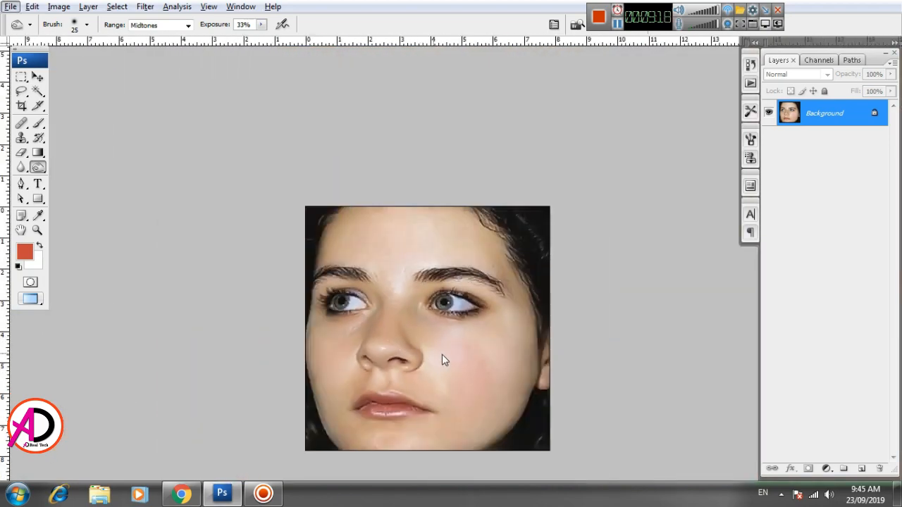
- Heal the uneven skin on the left-side cheek with a 35 px Healing Brush, sampling clean skin just below the eye
scroll(403, 235, "up", 2)
scroll(397, 250, "down", 2)
scroll(399, 265, "up", 4)
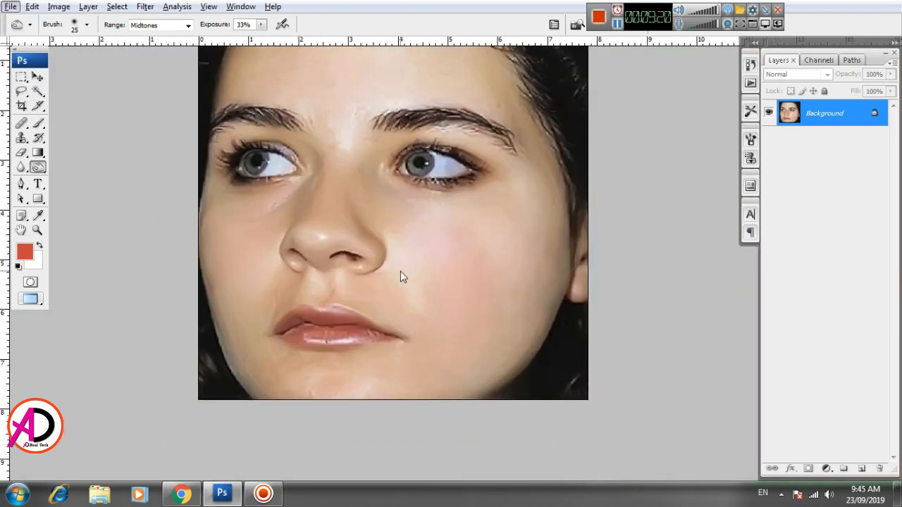
scroll(416, 291, "up", 4)
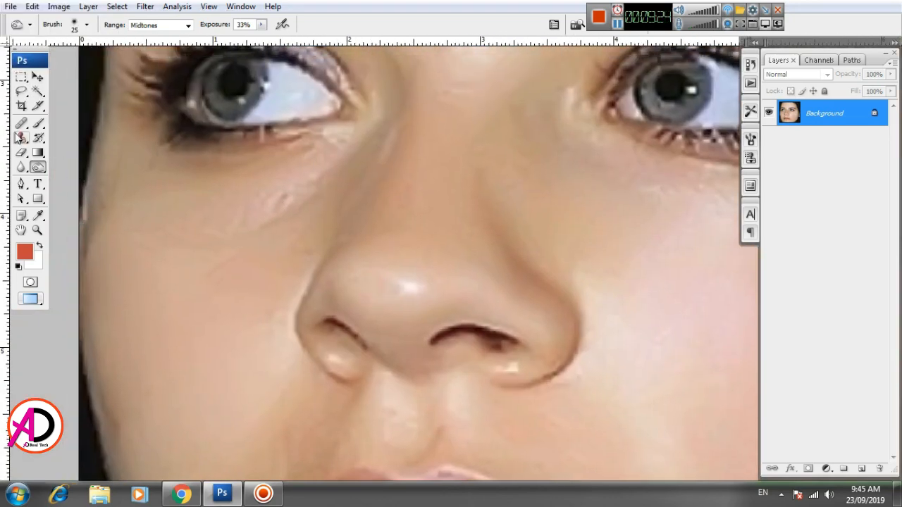
left_click(21, 123)
left_click(228, 225)
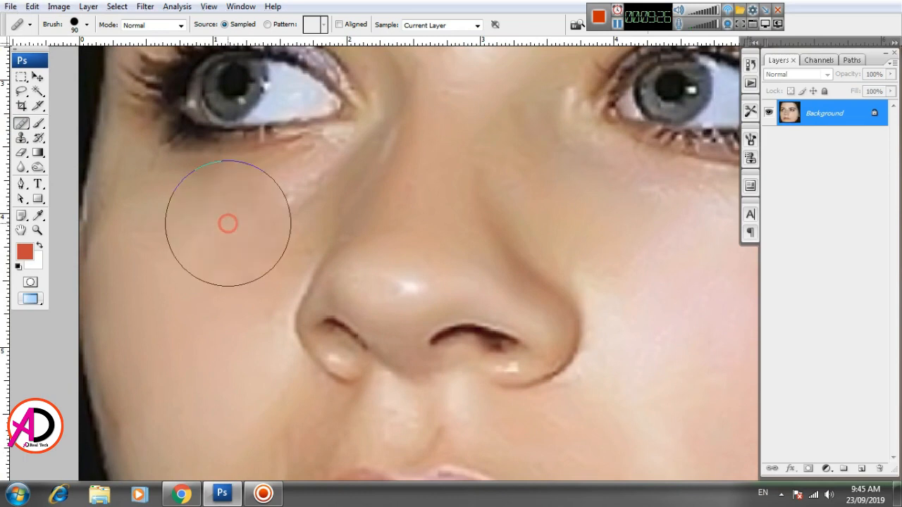
key("[")
key("[")
key("[")
key("[")
key("[")
key("[")
key("[")
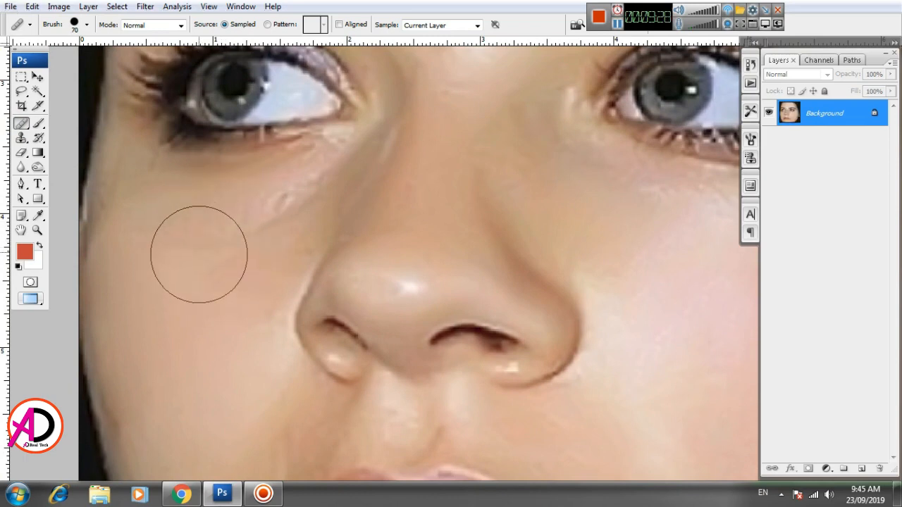
left_click(221, 224, "alt")
left_click(221, 258)
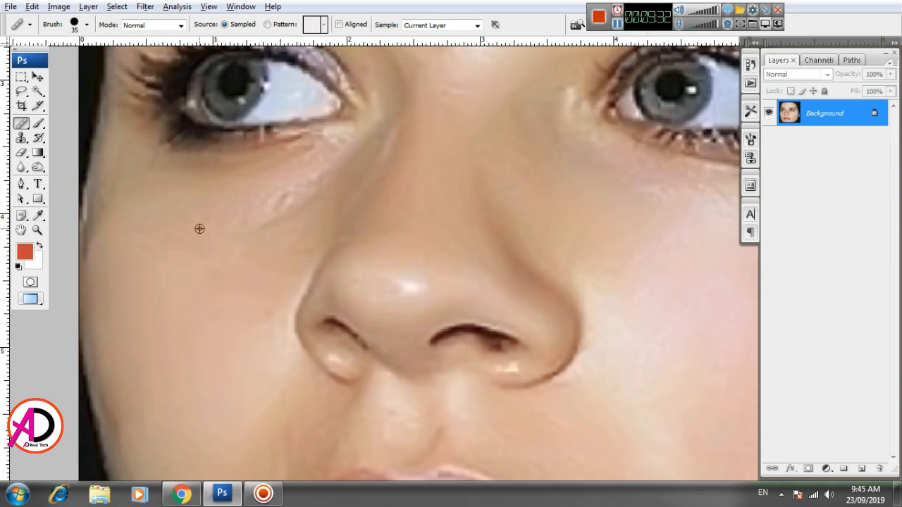
left_click(228, 258)
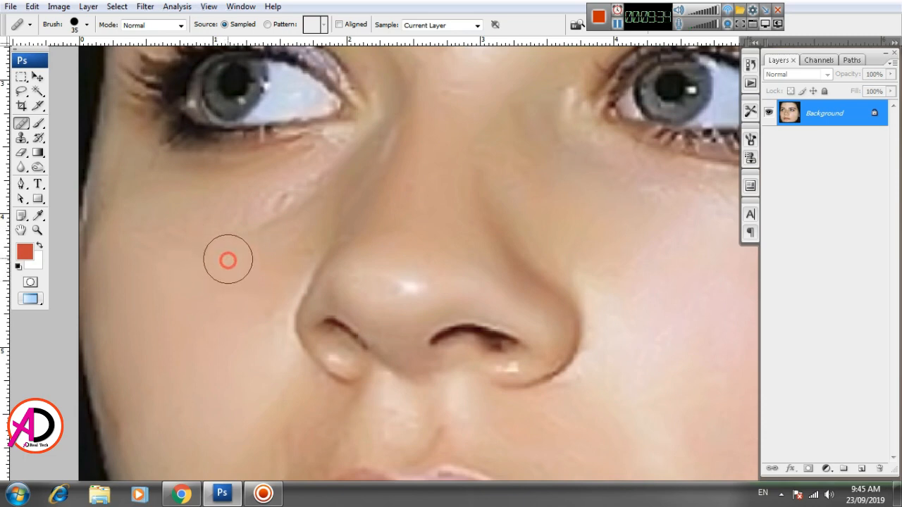
- Heal the creases between the left-side eye and the nose with skin sampled from the adjacent cheek
left_click(212, 224, "alt")
left_click(271, 204)
left_click(211, 215, "alt")
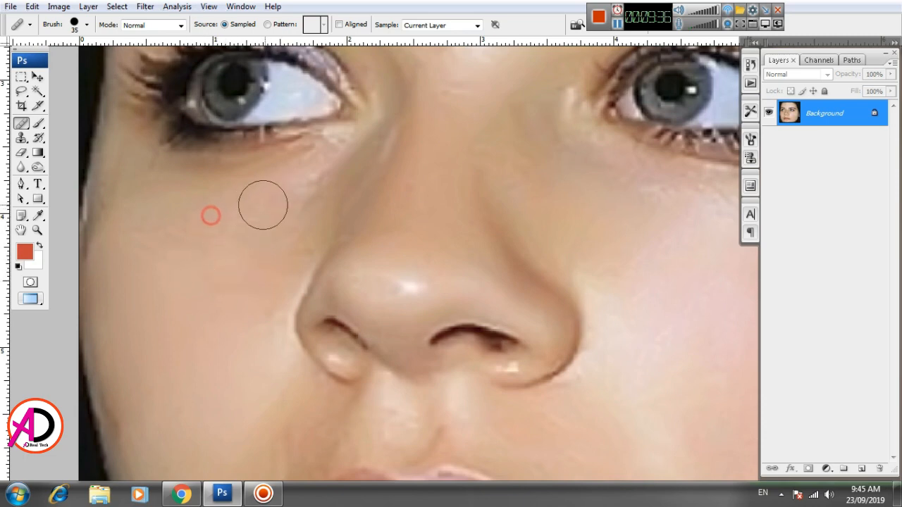
left_click(299, 186)
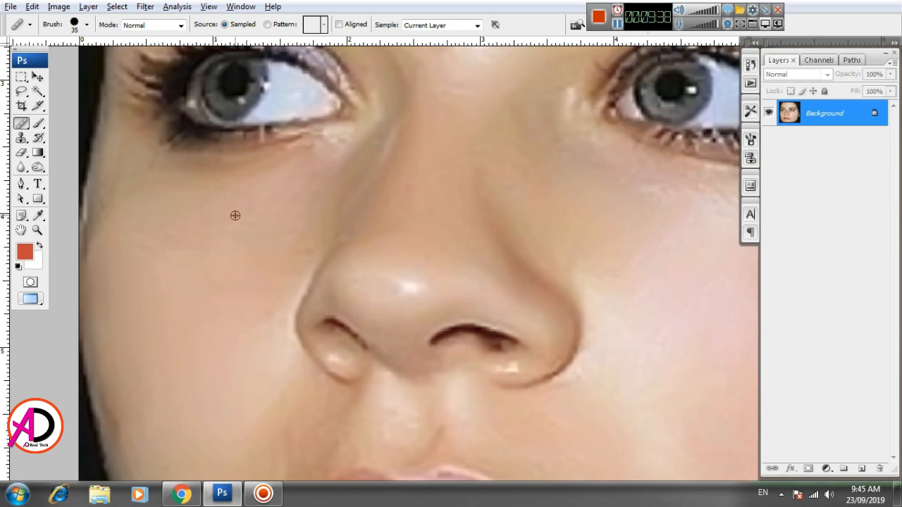
left_click(204, 206)
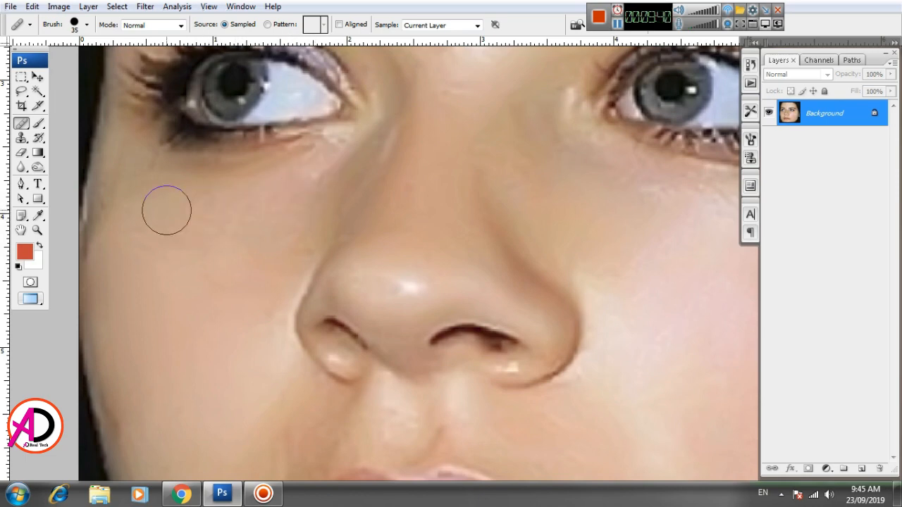
left_click(248, 200, "alt")
key("ctrl+minus")
key("ctrl+minus")
key("ctrl+minus")
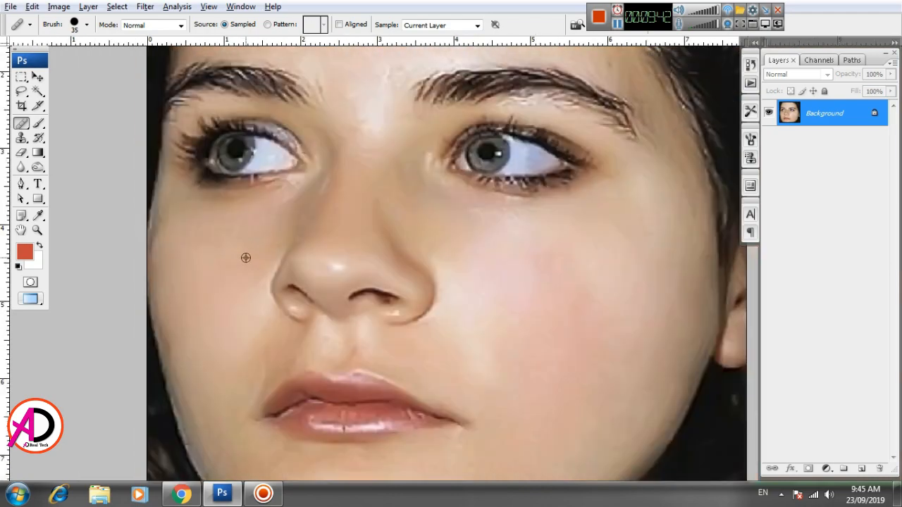
scroll(389, 330, "up", 4)
left_click_drag(407, 320, 401, 298)
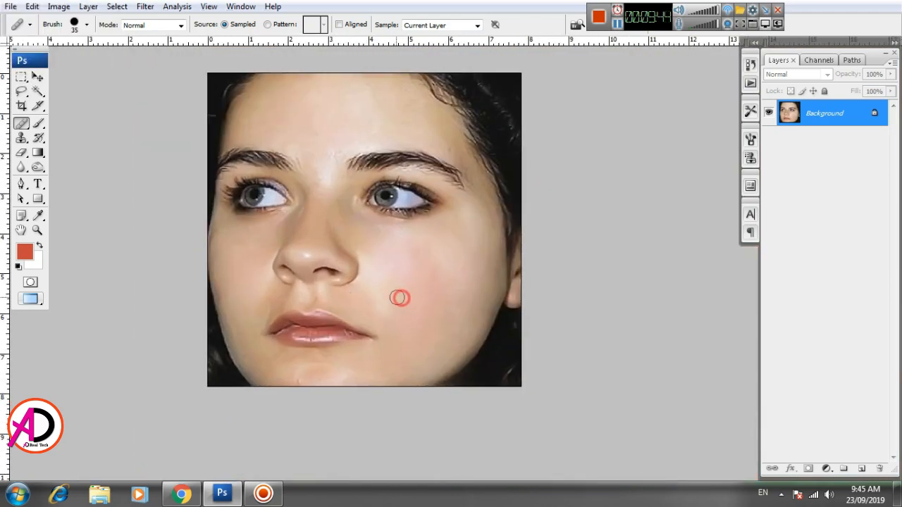
- Select the lips with a freehand Lasso outline and subtract the excess skin below the lower lip near the right-side corner
scroll(394, 299, "up", 2)
scroll(393, 299, "down", 2)
scroll(395, 298, "up", 5)
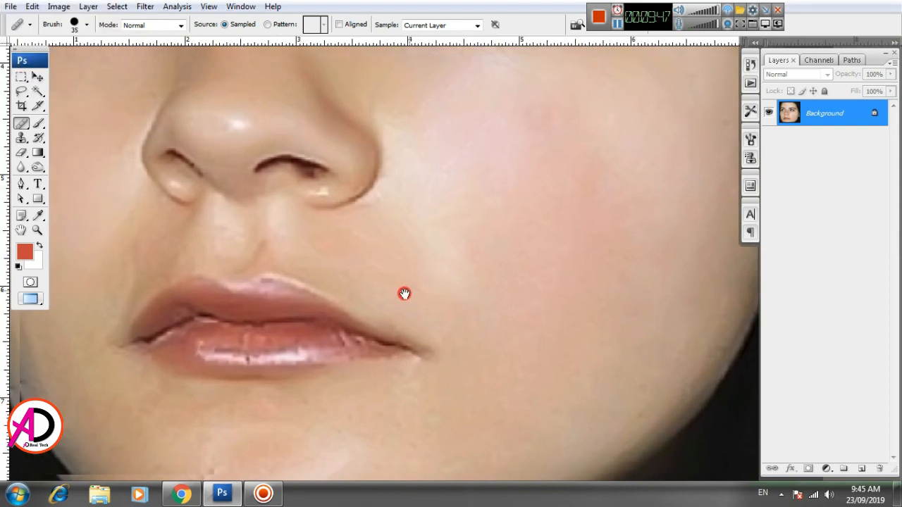
left_click_drag(404, 294, 409, 290)
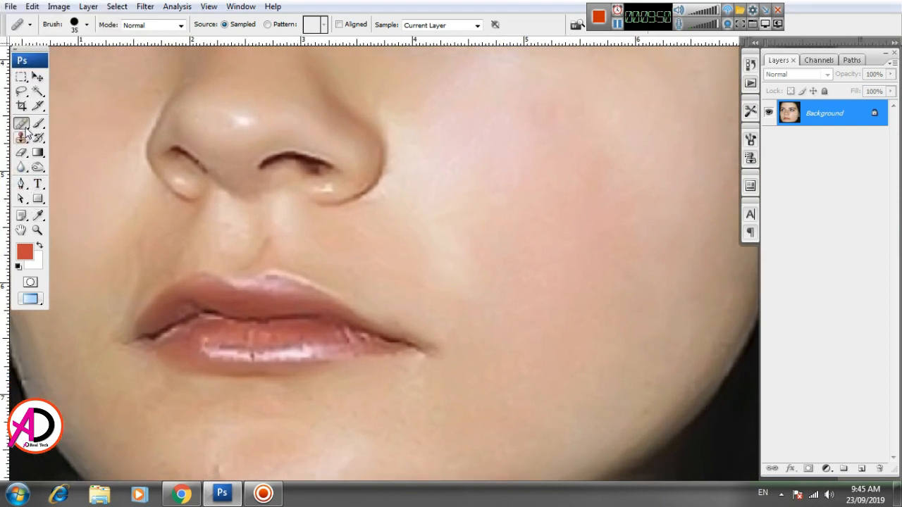
left_click(21, 91)
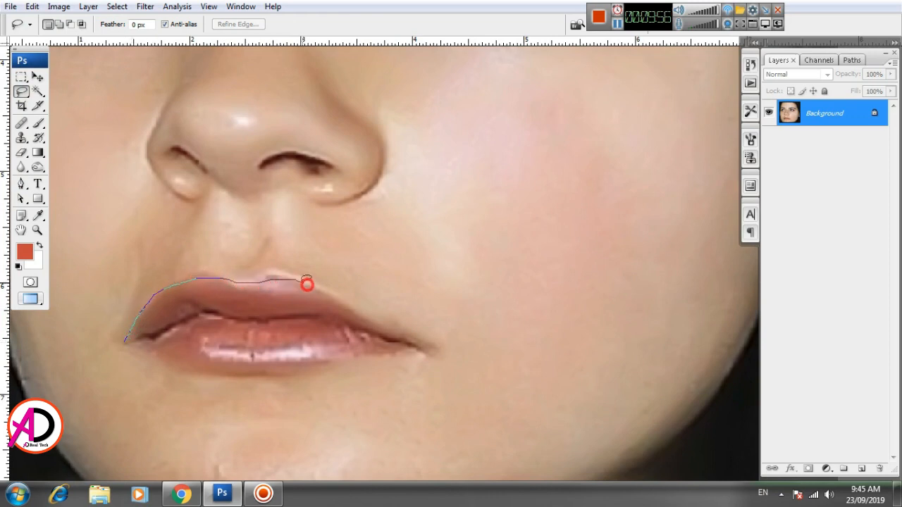
left_click_drag(307, 284, 340, 304)
left_click_drag(332, 373, 286, 379)
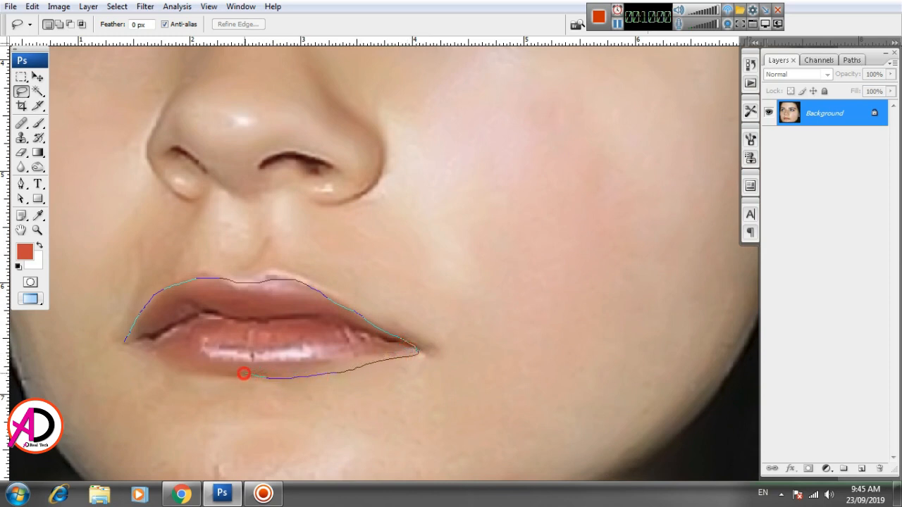
left_click_drag(132, 342, 127, 338)
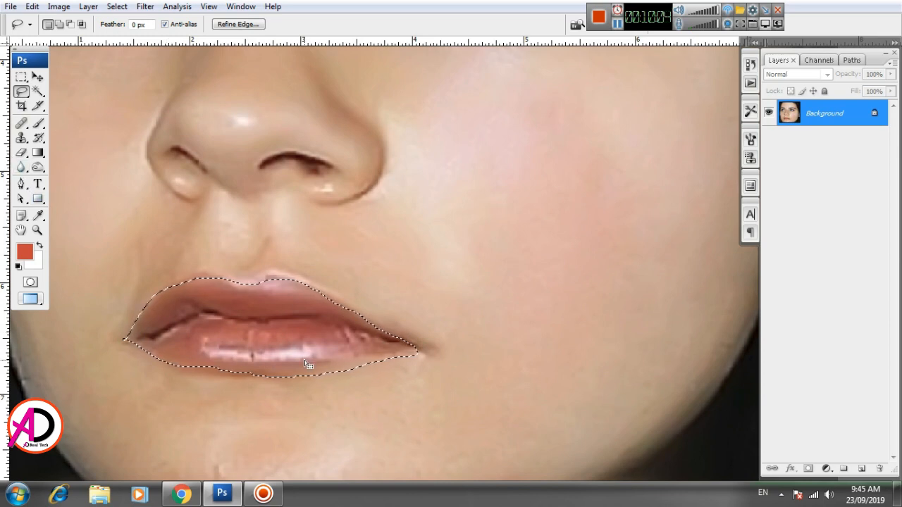
key("alt")
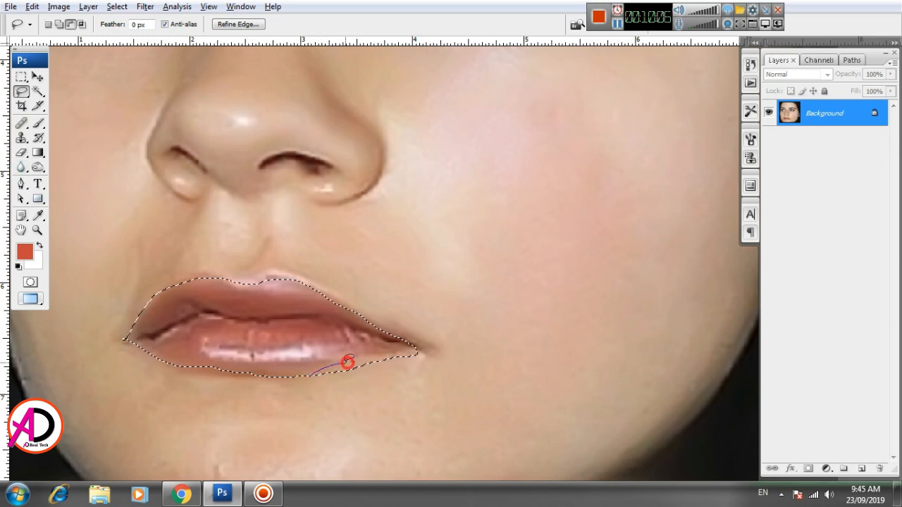
left_click_drag(392, 387, 303, 396)
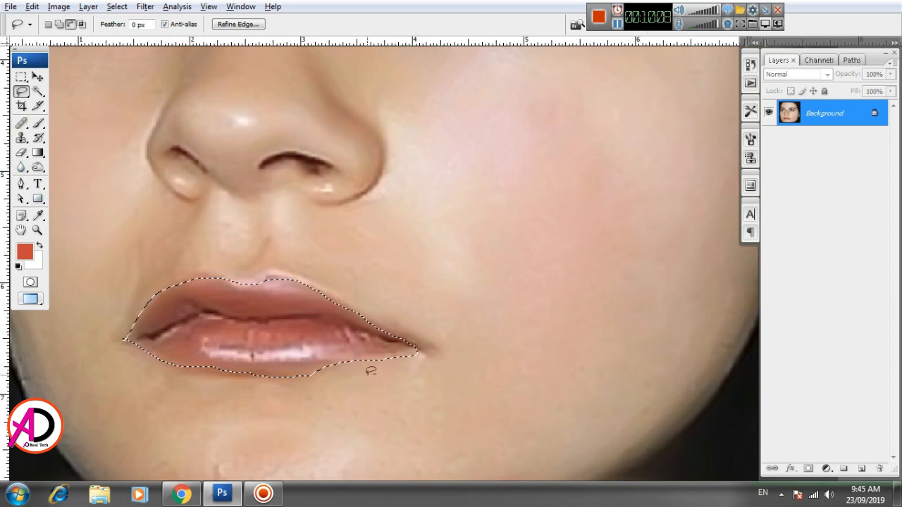
- Feather the lip selection by 12 pixels
key("ctrl+minus")
right_click(298, 333)
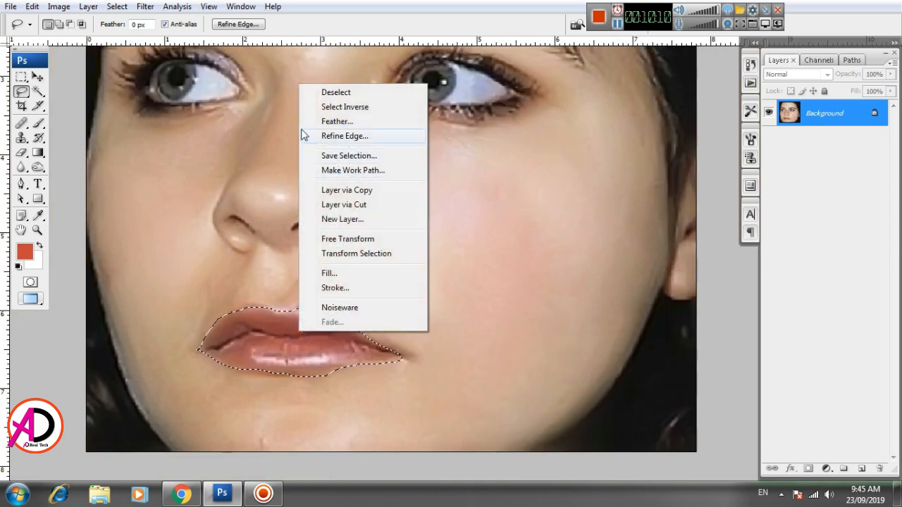
left_click(331, 124)
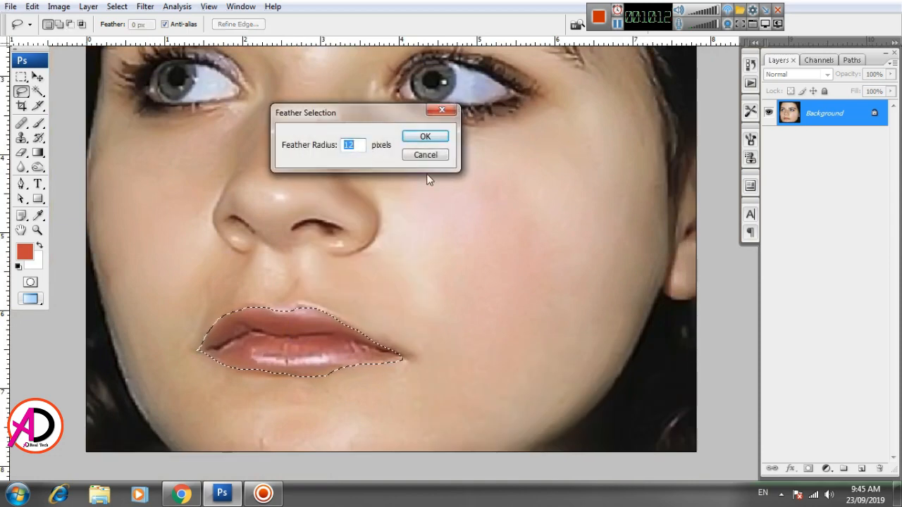
left_click(425, 137)
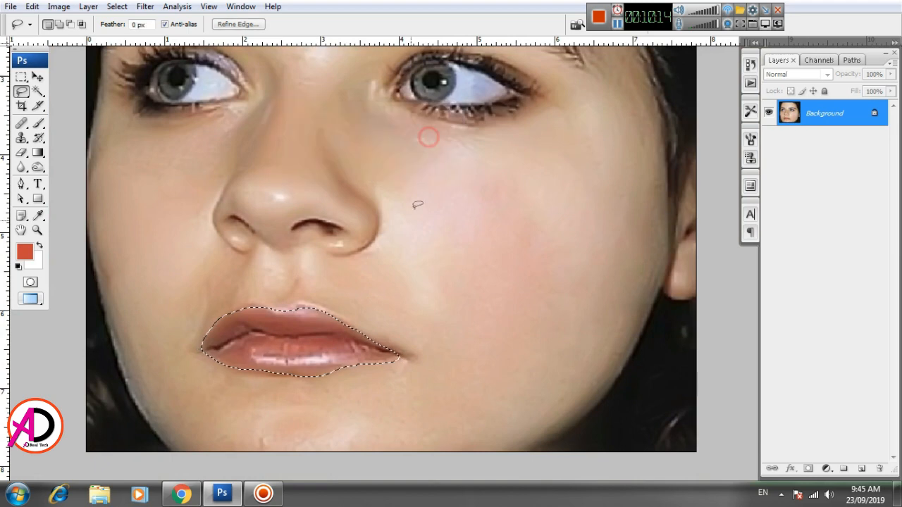
left_click_drag(453, 325, 478, 314)
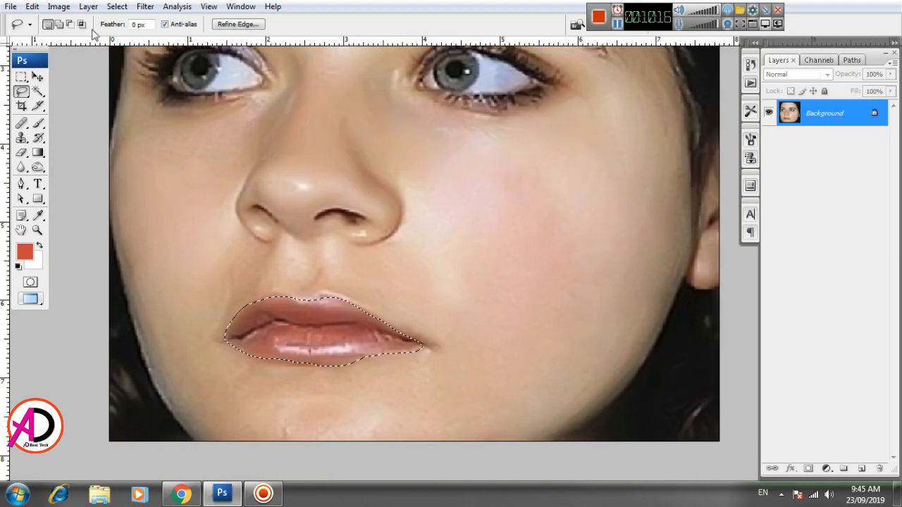
- Recolor the selected lips magenta-pink with a midtone Color Balance of +32, -48, +56, and deselect them
left_click(60, 7)
mouse_move(81, 39)
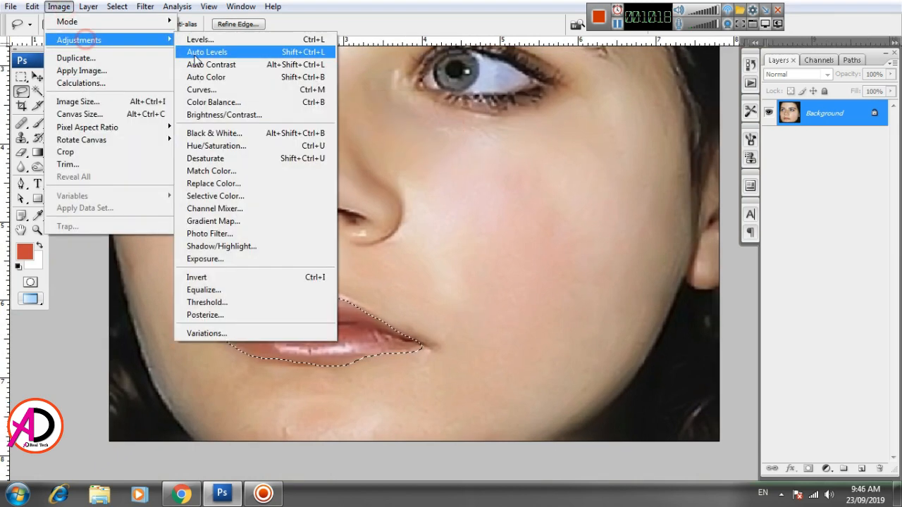
left_click(216, 102)
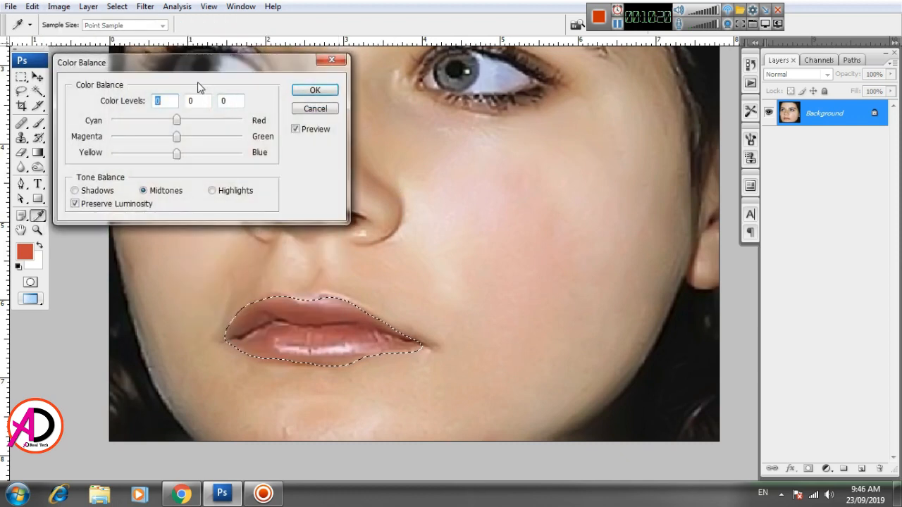
left_click_drag(176, 121, 200, 121)
left_click_drag(173, 124, 197, 120)
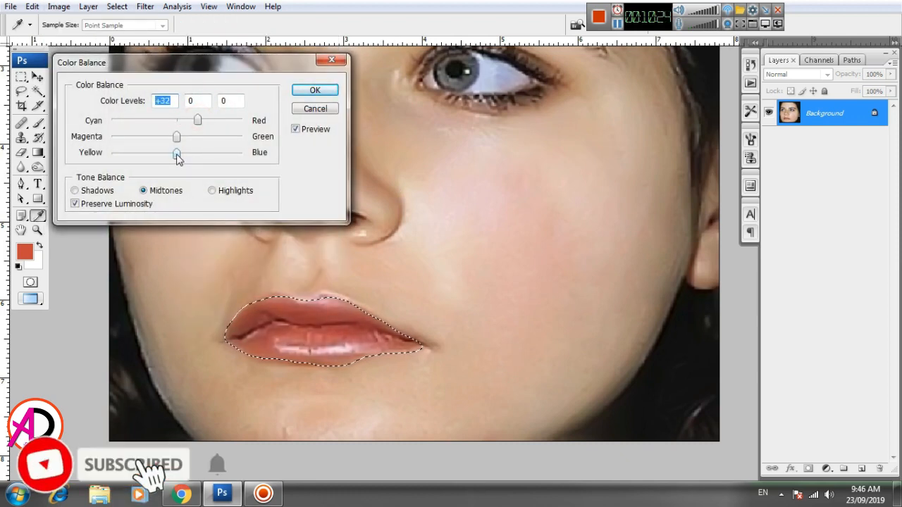
left_click_drag(176, 154, 147, 144)
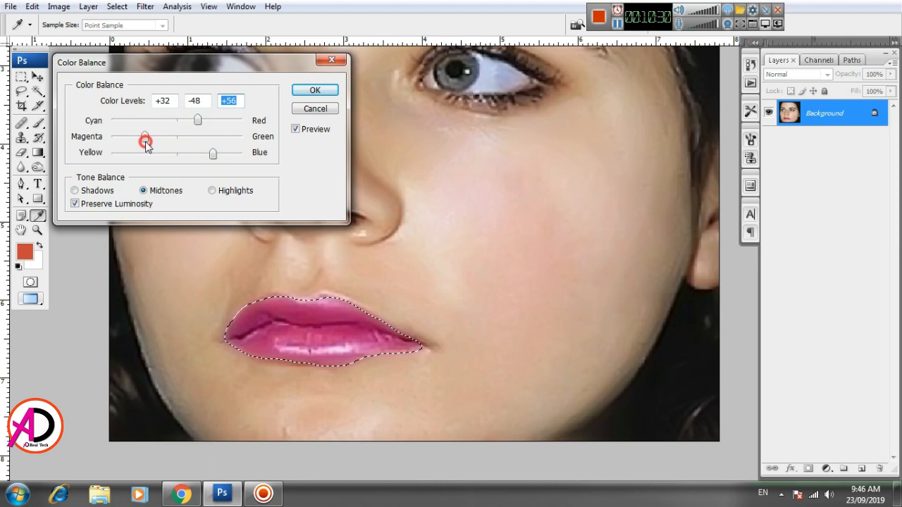
left_click(315, 90)
key("l")
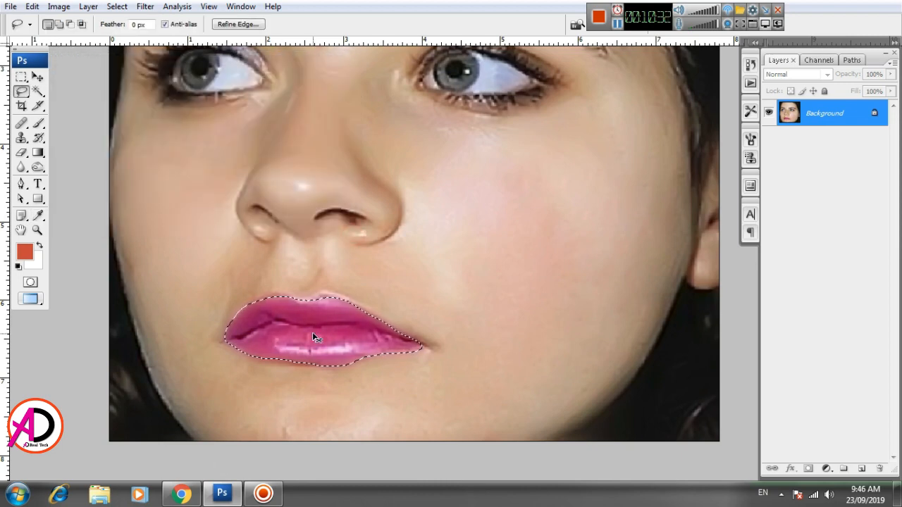
key("ctrl+d")
- Heal the shiny, uneven skin between the eyebrows with a 60 px Healing Brush, sampling clean forehead skin just above
scroll(364, 317, "down", 3)
scroll(369, 331, "up", 2)
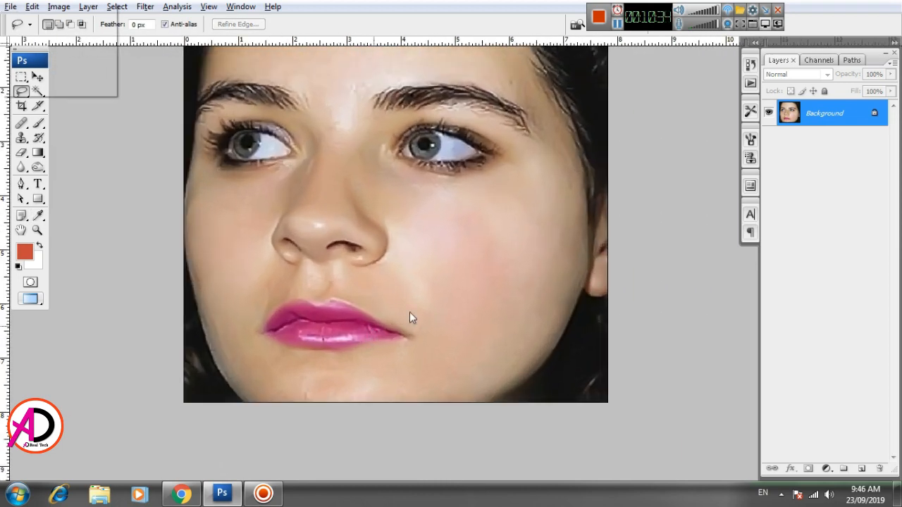
left_click_drag(418, 302, 451, 317)
scroll(449, 312, "down", 5)
scroll(449, 315, "up", 3)
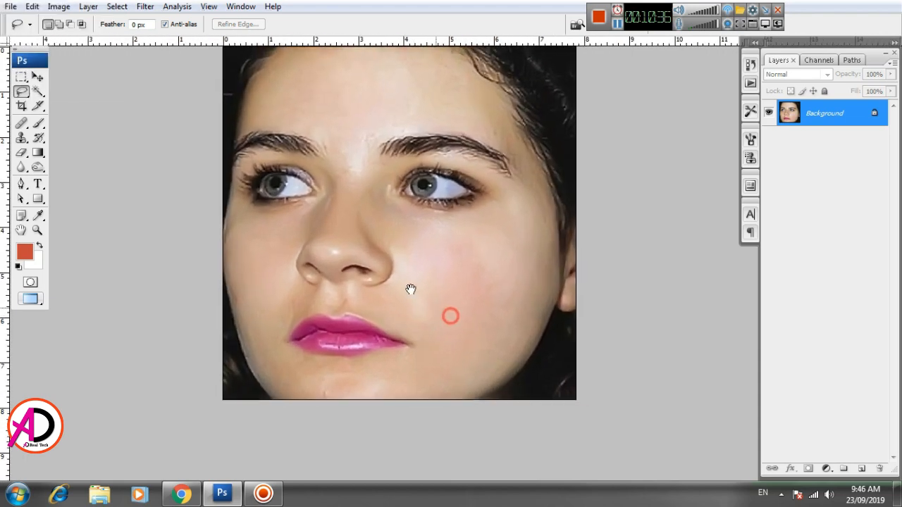
scroll(388, 273, "up", 1)
scroll(392, 282, "up", 5)
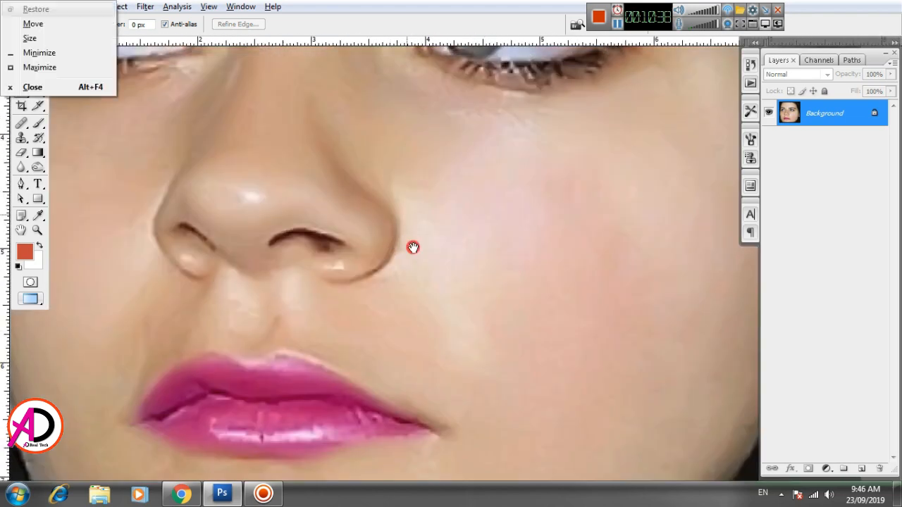
left_click_drag(413, 246, 385, 345)
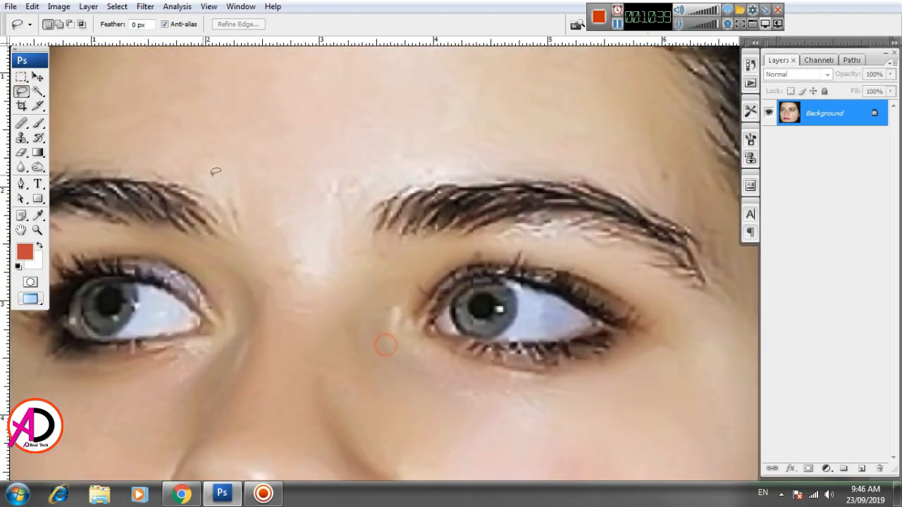
left_click(21, 122)
key("bracketright")
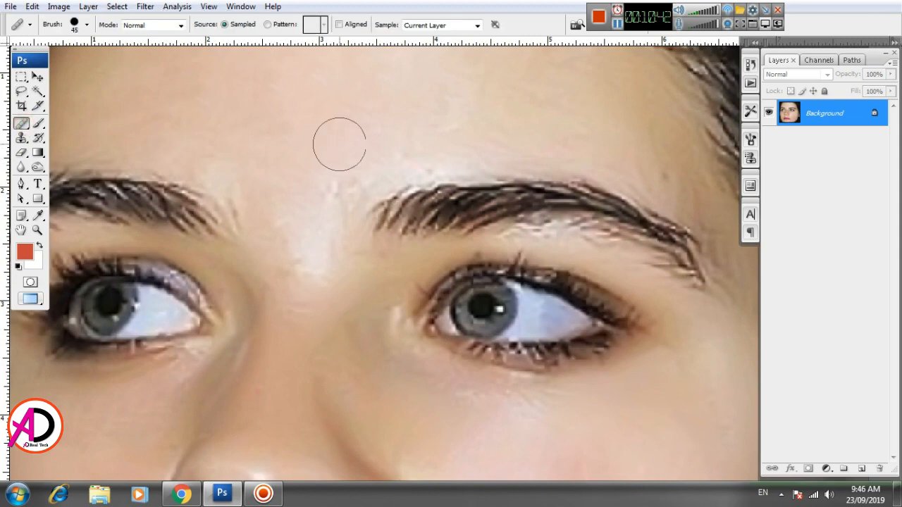
key("bracketright")
key("bracketright")
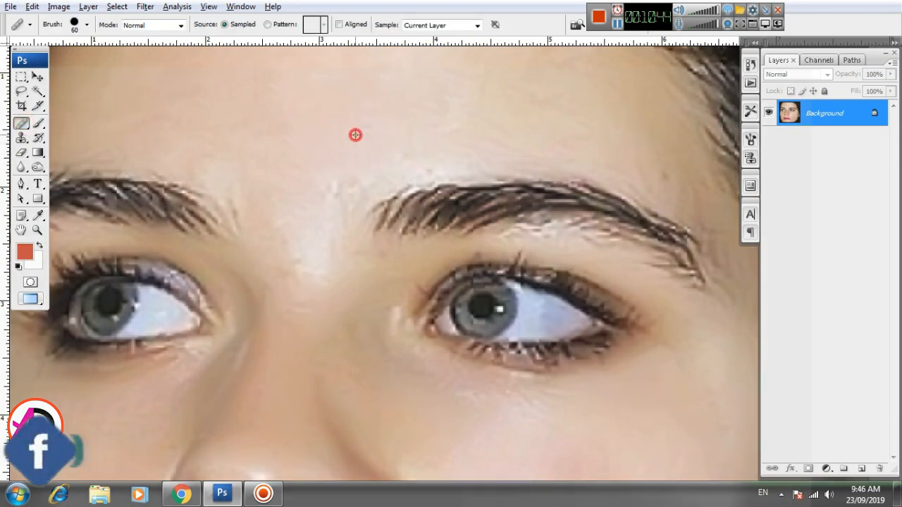
left_click(330, 191)
left_click_drag(317, 174, 298, 288)
left_click(332, 144, "alt")
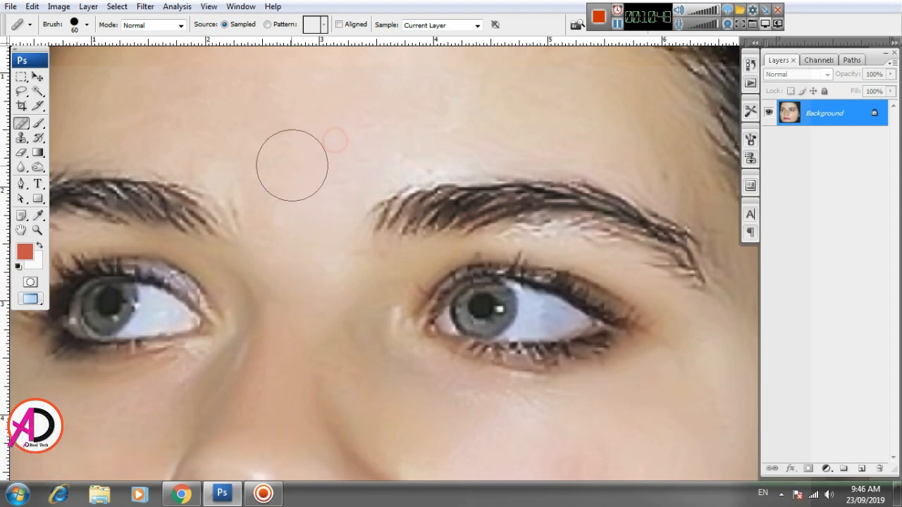
left_click(287, 167)
- Heal the light, uneven patches on the forehead above the right-side eyebrow, sampling smooth skin from the middle of the forehead
mouse_move(327, 147)
left_mouse_down()
mouse_move(298, 197)
mouse_move(302, 216)
left_mouse_up()
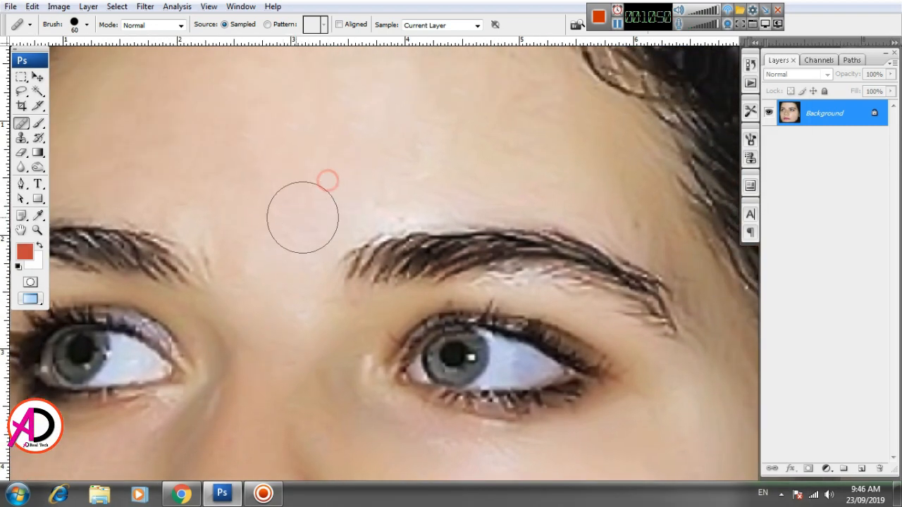
left_click(367, 182)
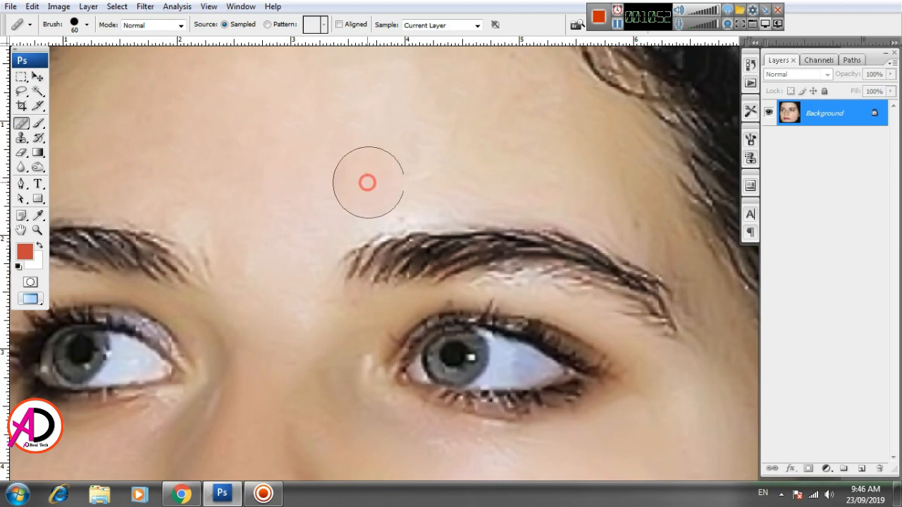
left_click(408, 168)
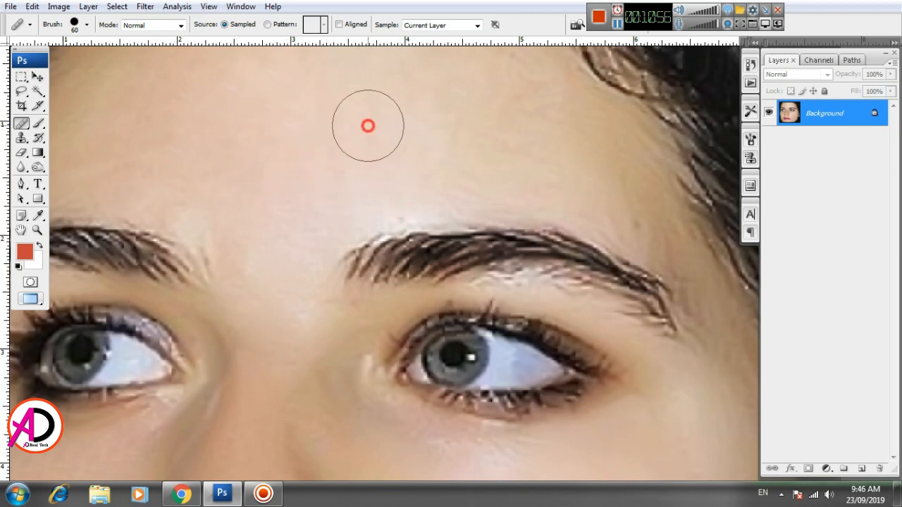
left_click(326, 137, "alt")
left_click(412, 107)
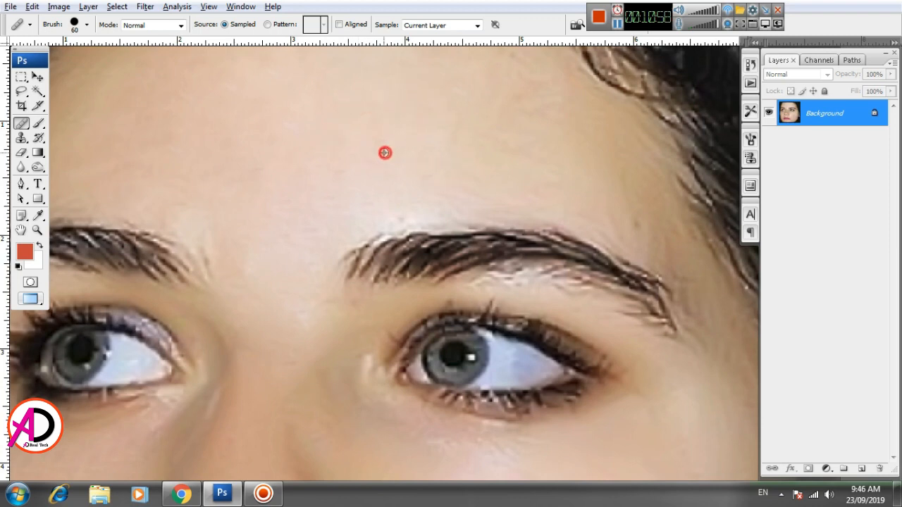
left_click(434, 137)
- Heal the creases and uneven skin on the chin below the lips with a 35 px Healing Brush
scroll(348, 211, "down", 14)
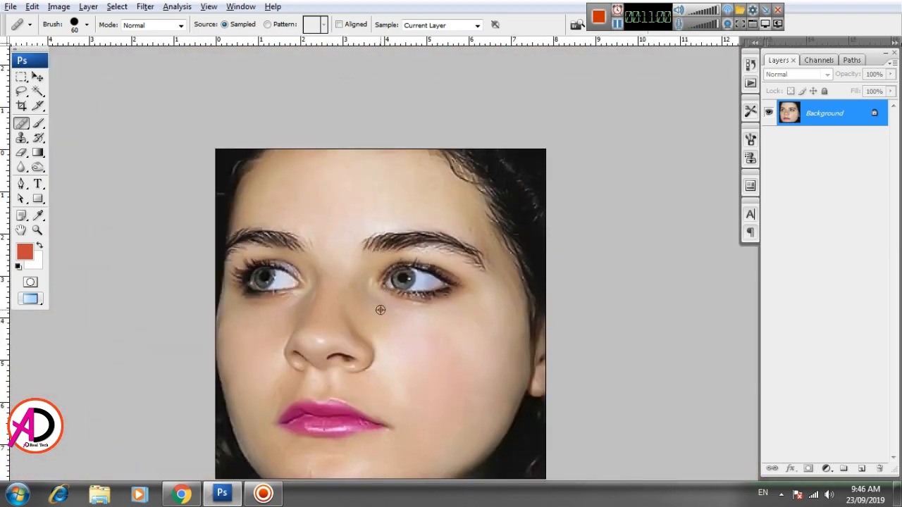
scroll(388, 348, "up", 3)
left_click_drag(443, 367, 443, 367)
scroll(444, 367, "up", 4)
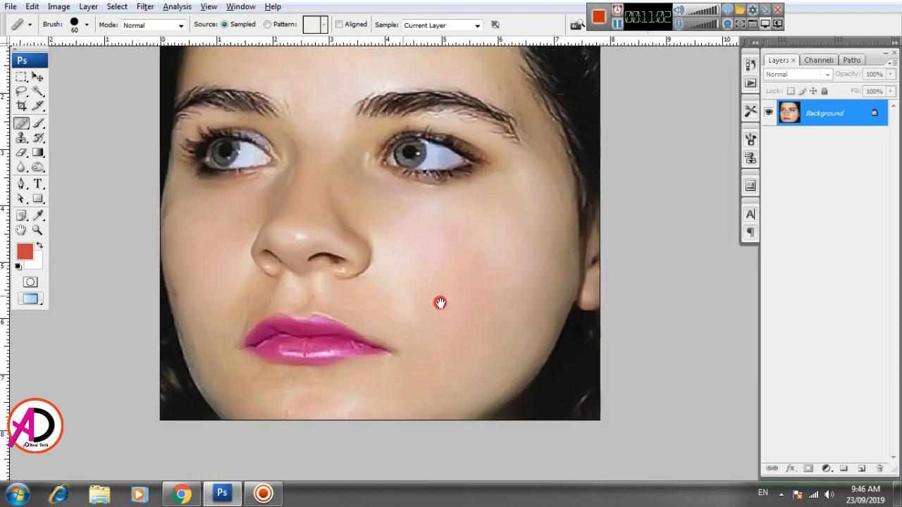
scroll(404, 300, "up", 1)
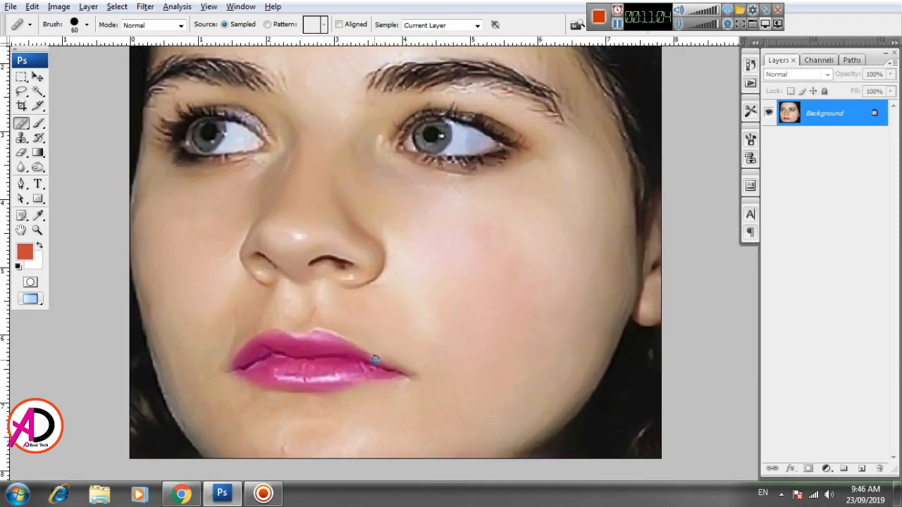
scroll(375, 360, "up", 3)
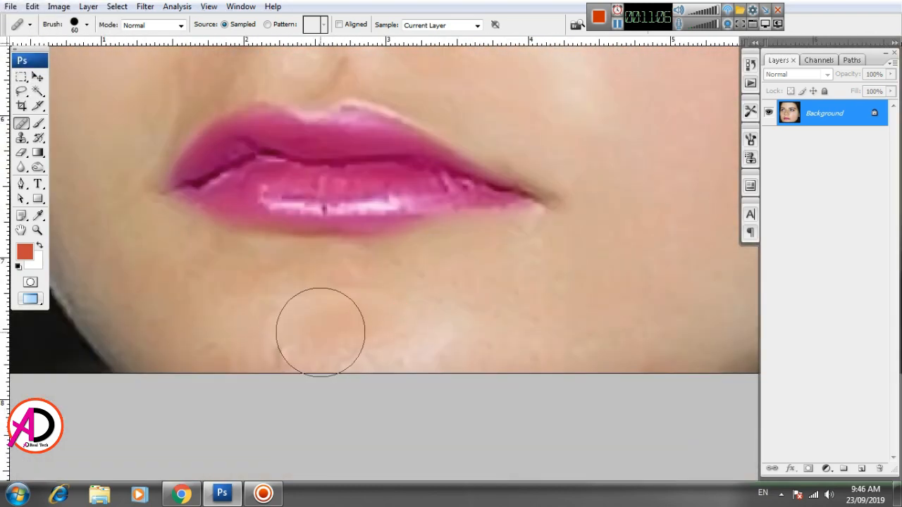
key("bracketleft")
key("bracketleft")
key("bracketleft")
key("bracketleft")
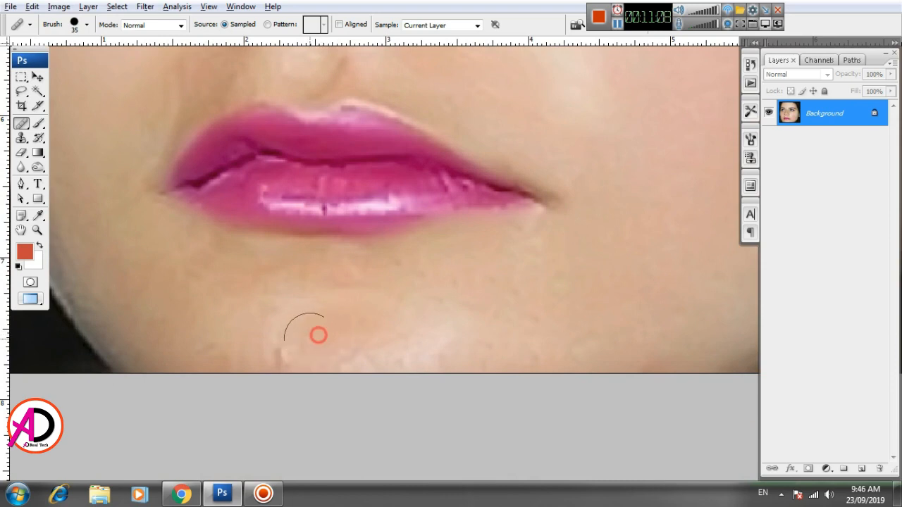
mouse_move(318, 335)
left_mouse_down()
mouse_move(254, 349)
mouse_move(232, 341)
left_mouse_up()
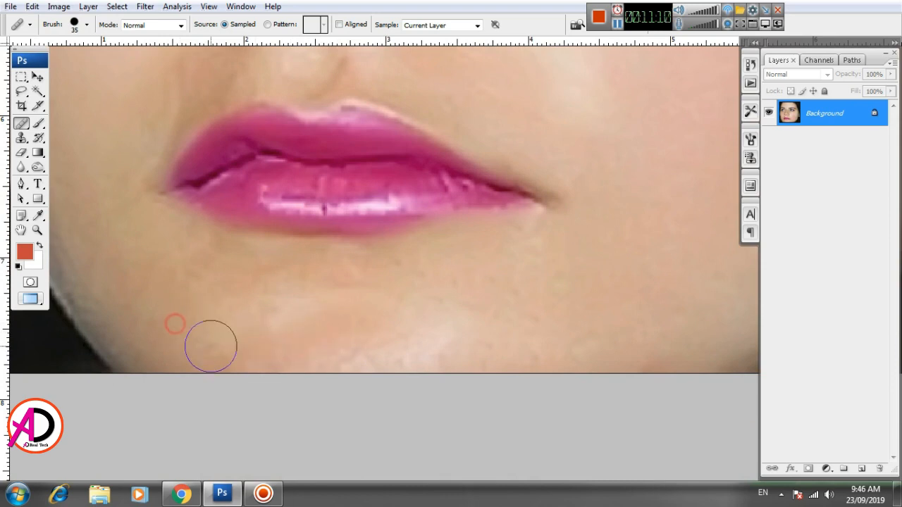
left_click(210, 346)
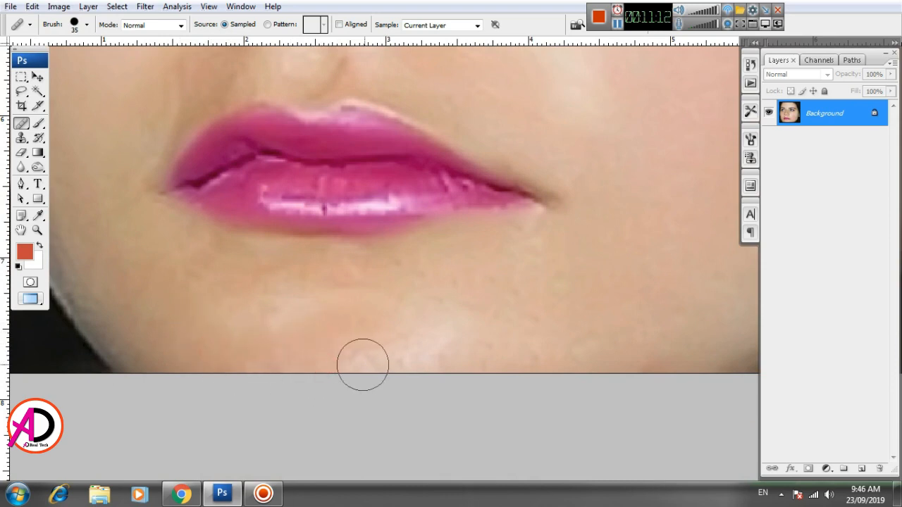
left_click(432, 360)
scroll(449, 388, "down", 4)
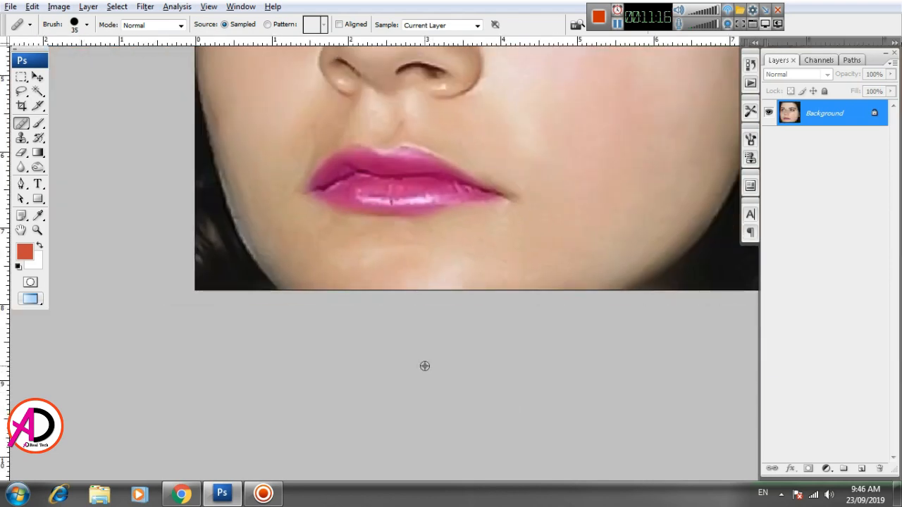
key("alt+space")
key("Escape")
scroll(454, 310, "up", 2)
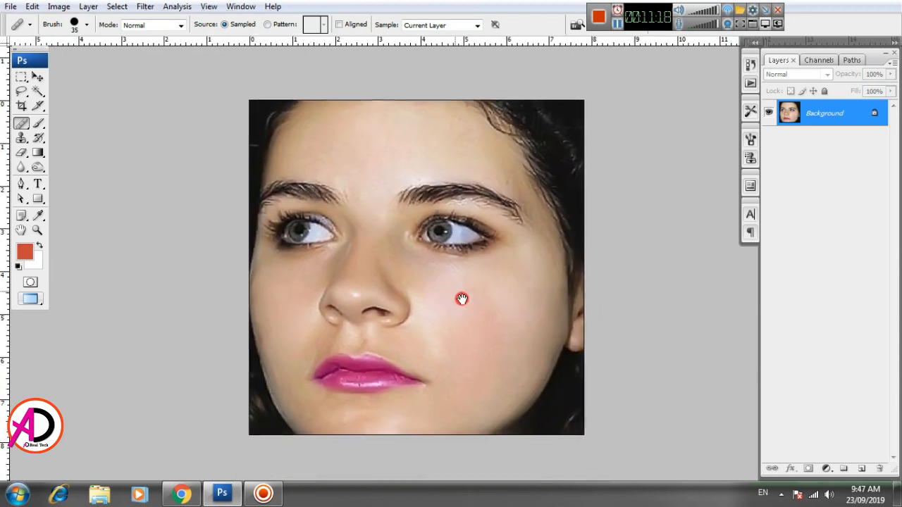